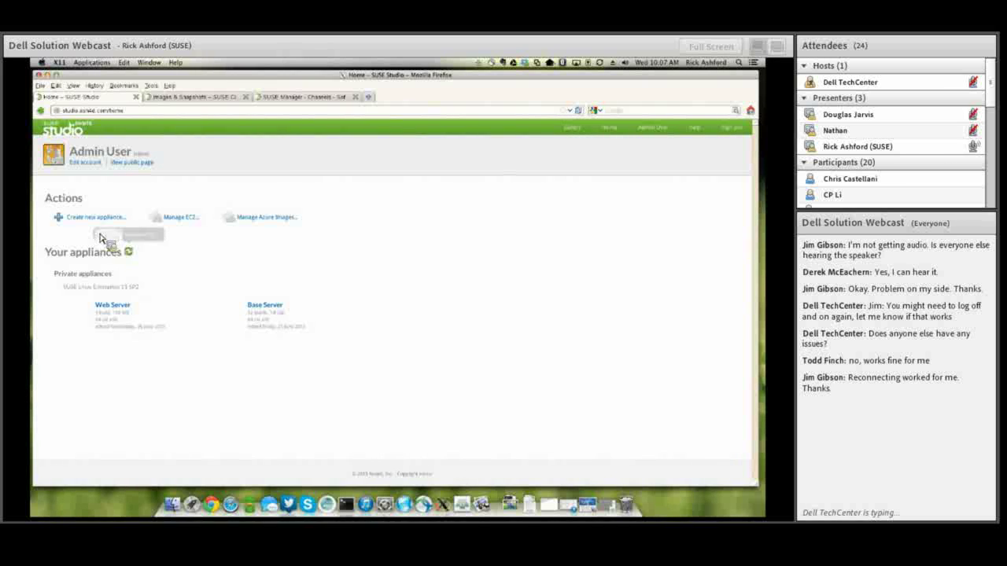
Start a new appliance, with JeOS on SUSE Linux Enterprise 11 SP2, 32-bit, preselected.
left_click(92, 228)
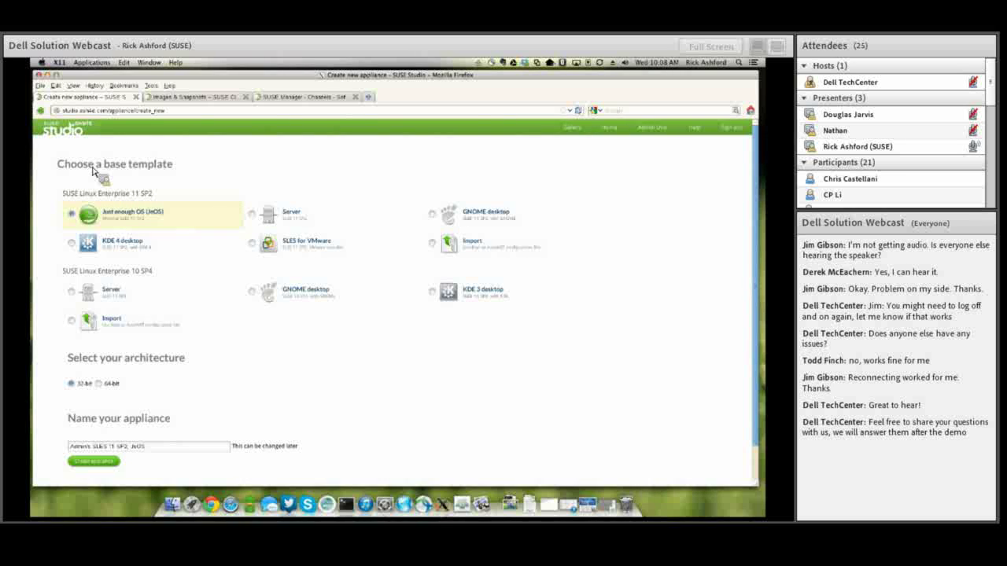
Return to the SUSE Studio home page listing the Web Server and Base Server appliances.
left_click(79, 130)
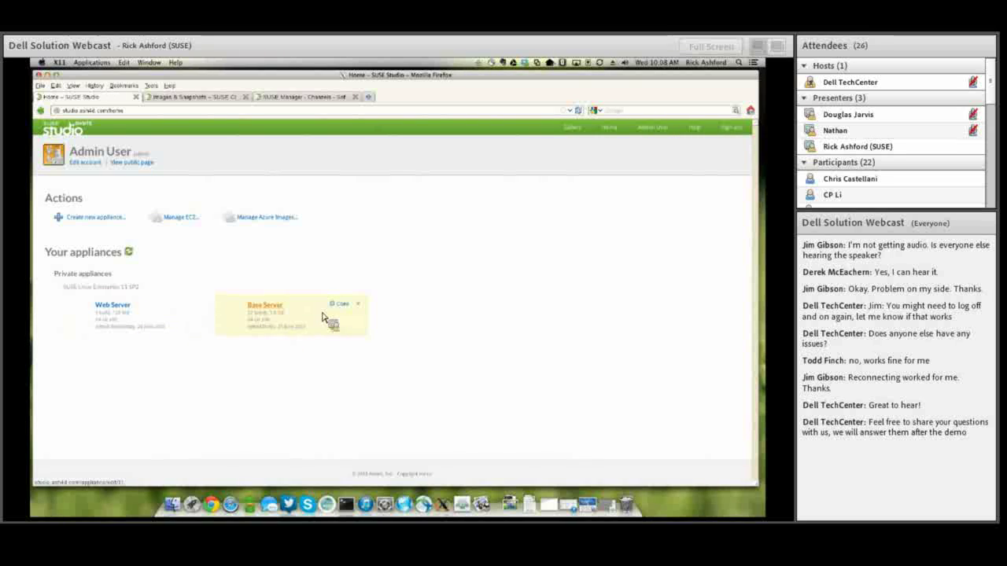
Clone Base Server and replace 'Admin's Base' in the copy's name with 'Webinar'.
left_click(350, 307)
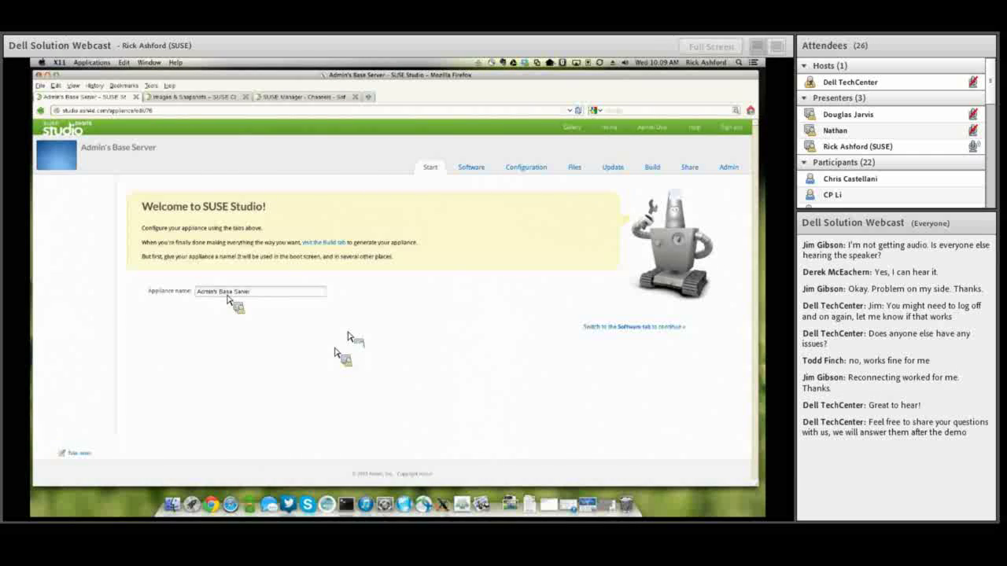
left_click_drag(196, 292, 231, 298)
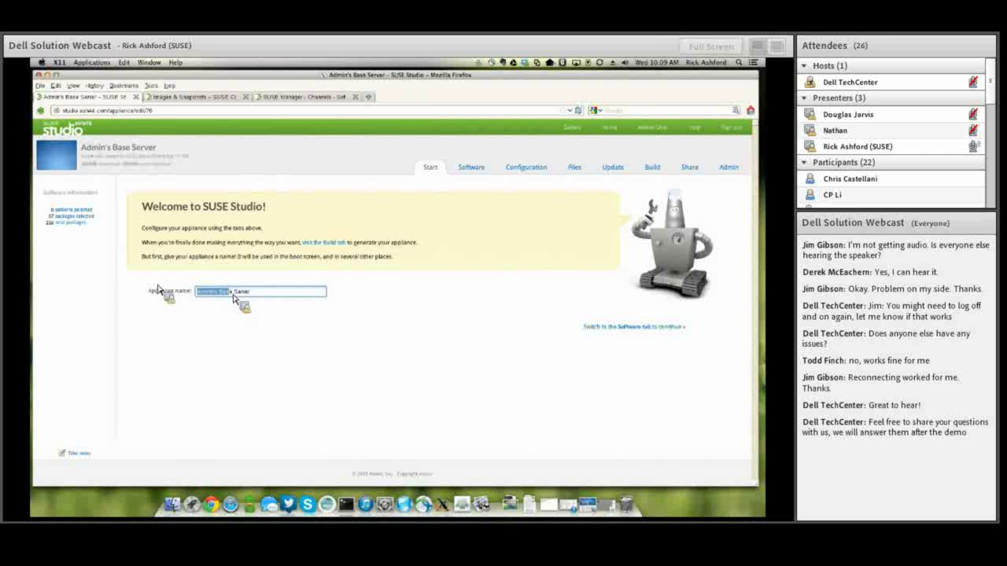
key("BackSpace")
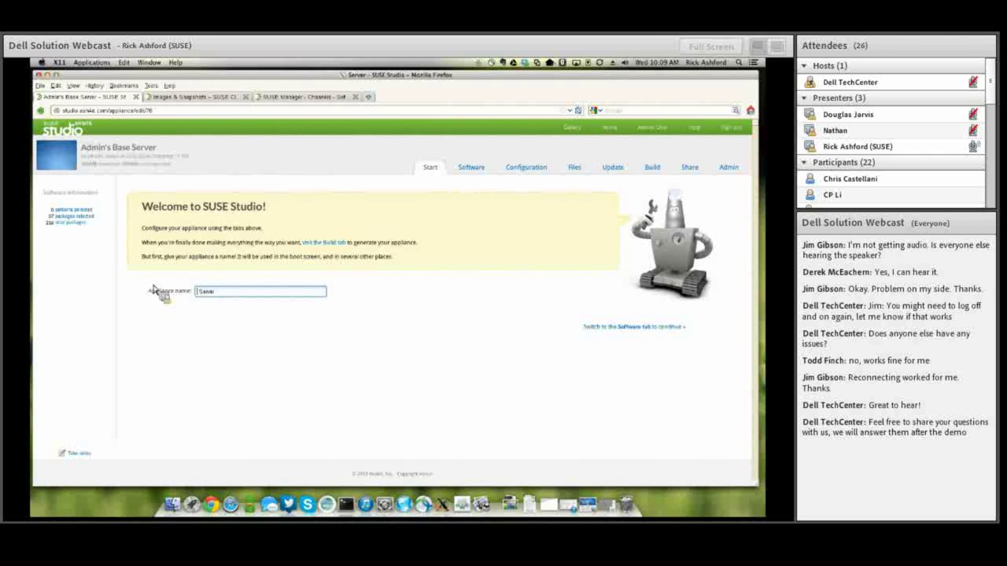
type("Web ")
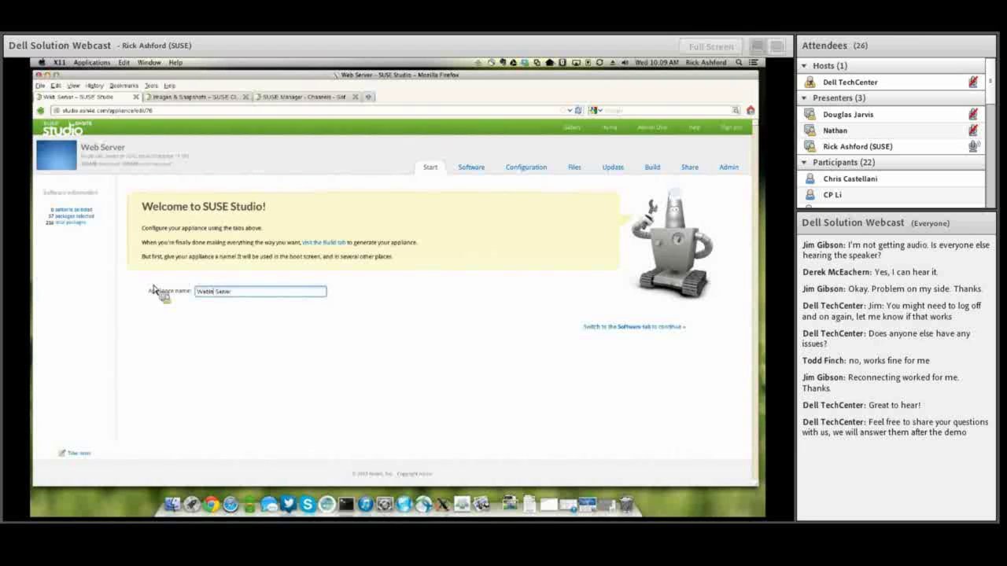
type("inar")
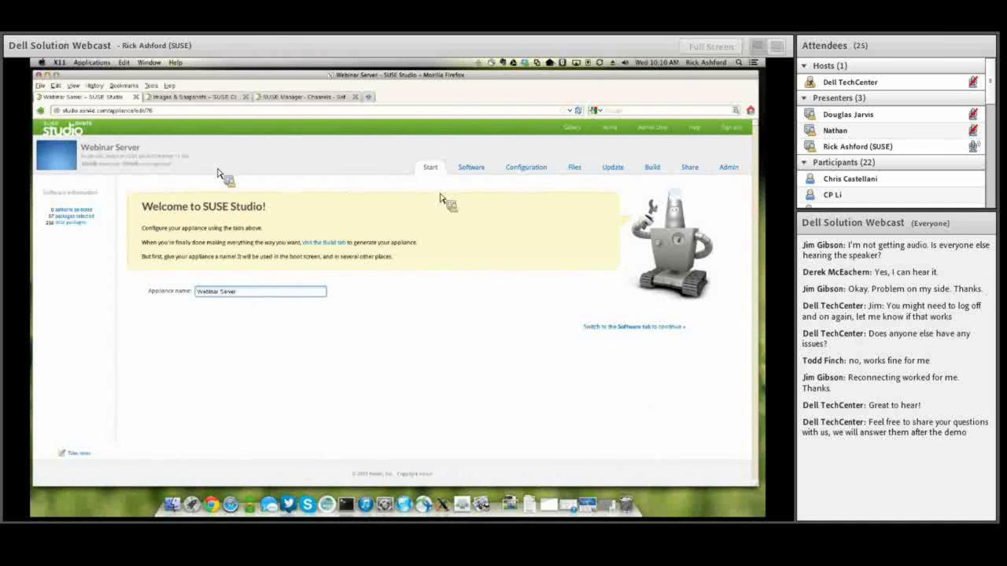
Review Webinar Server's software: six SLE 11 SP1/SP2 repositories and 37 selected packages.
left_click(467, 172)
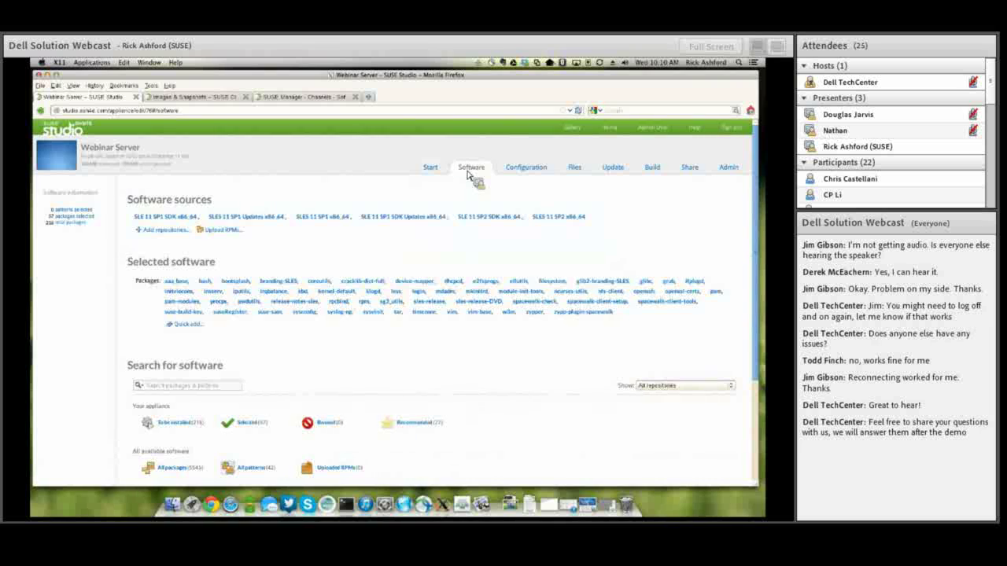
mouse_move(345, 221)
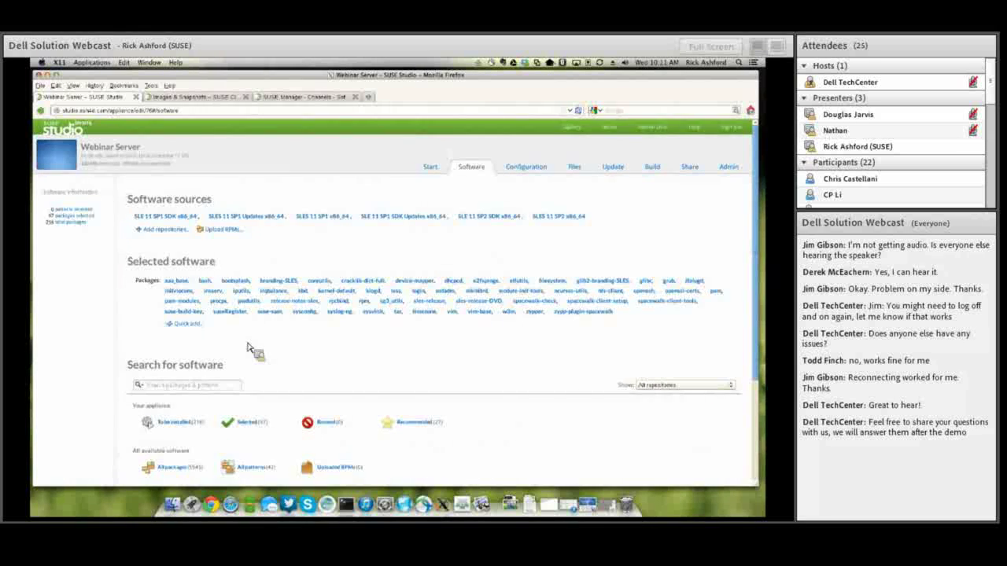
scroll(245, 340, "down", 4)
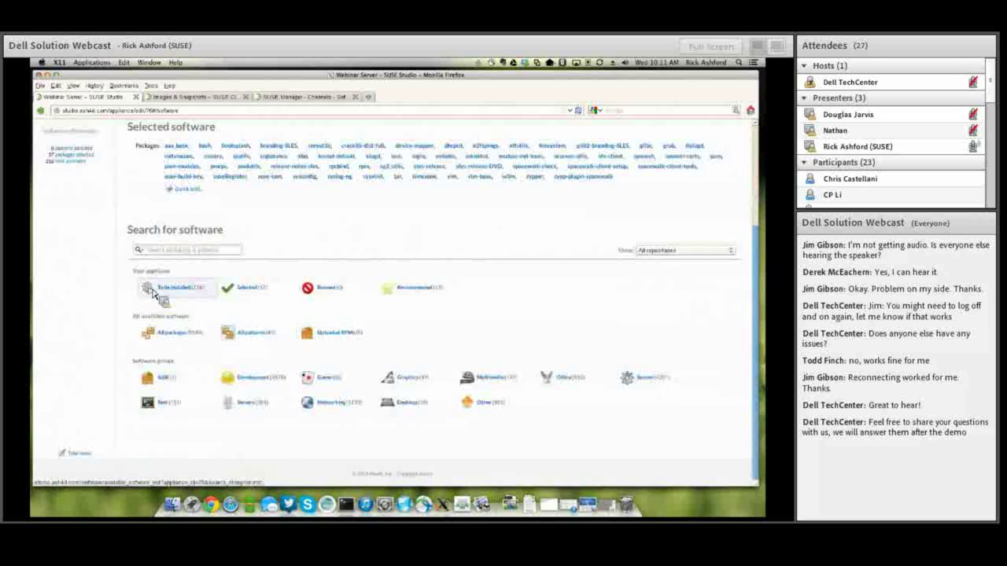
left_click(170, 252)
type("nmap")
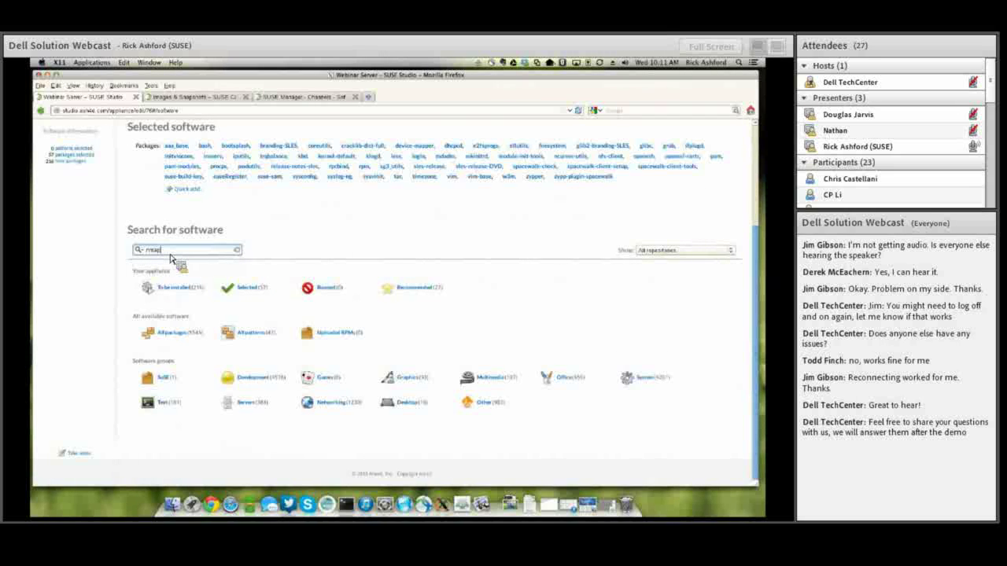
key("Return")
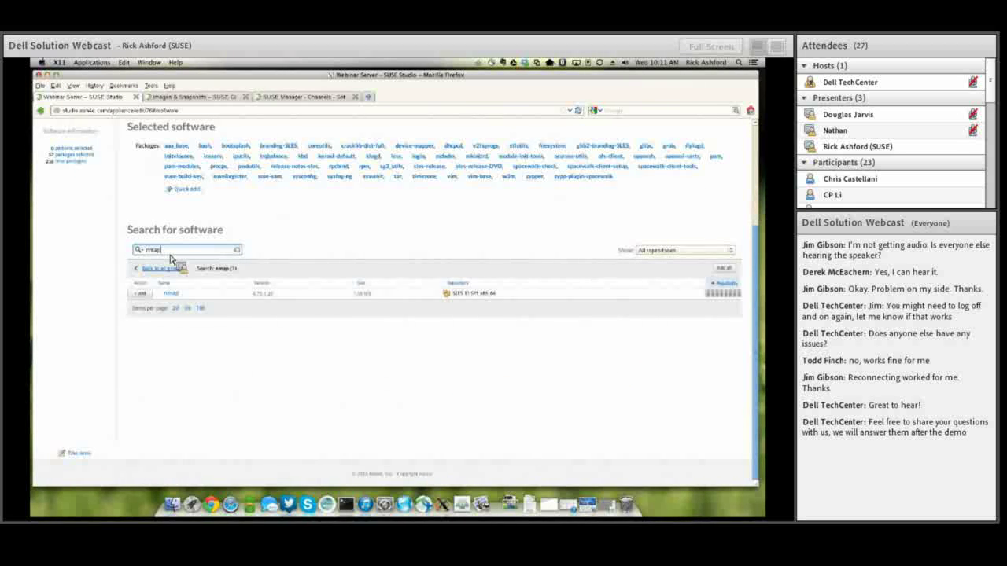
left_click(173, 293)
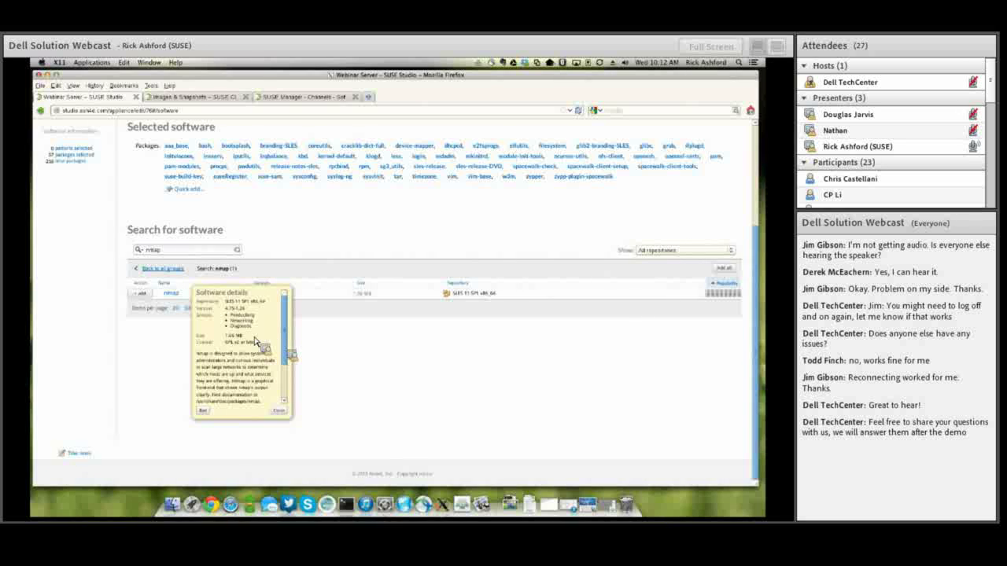
scroll(290, 364, "down", 2)
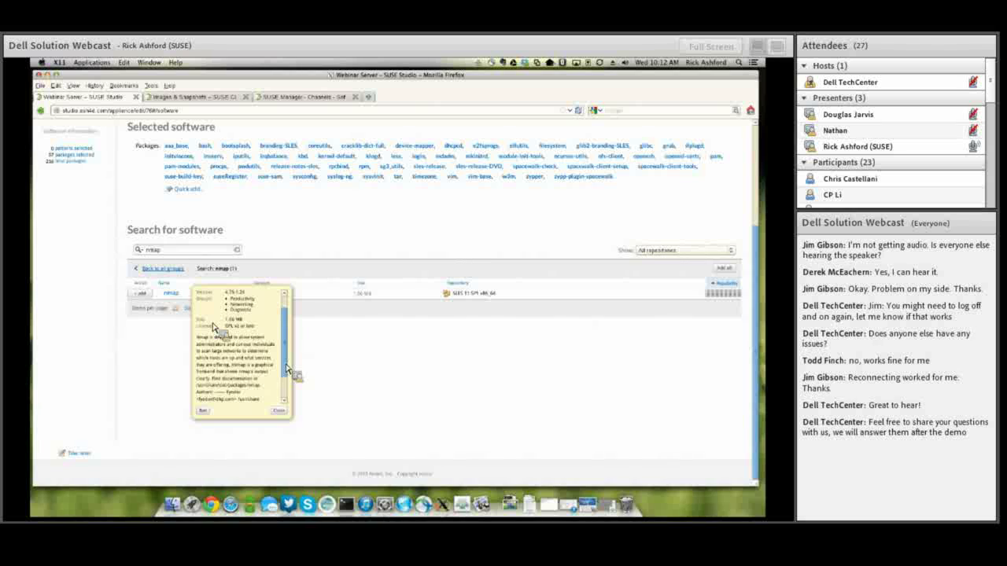
left_click_drag(283, 343, 285, 373)
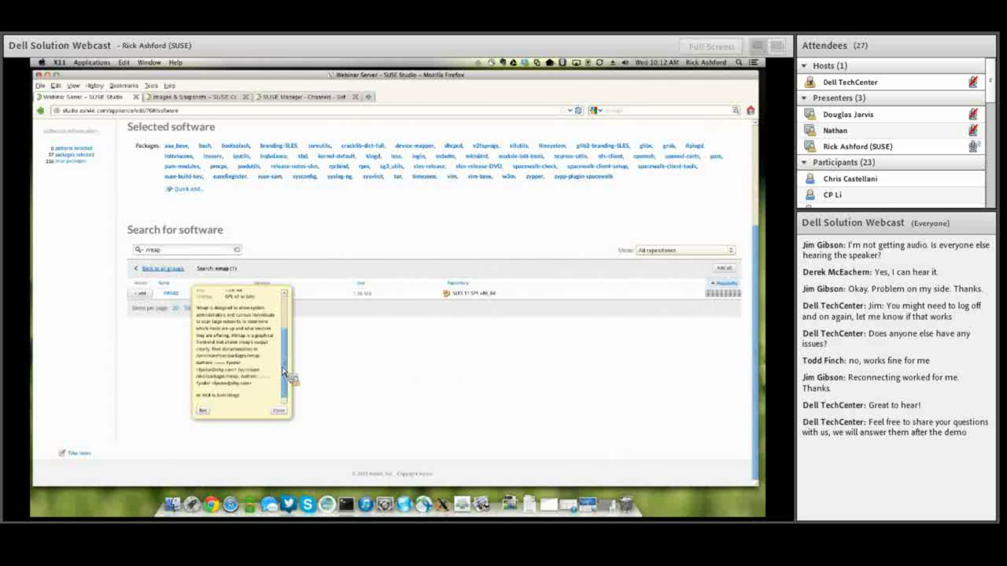
left_click(276, 411)
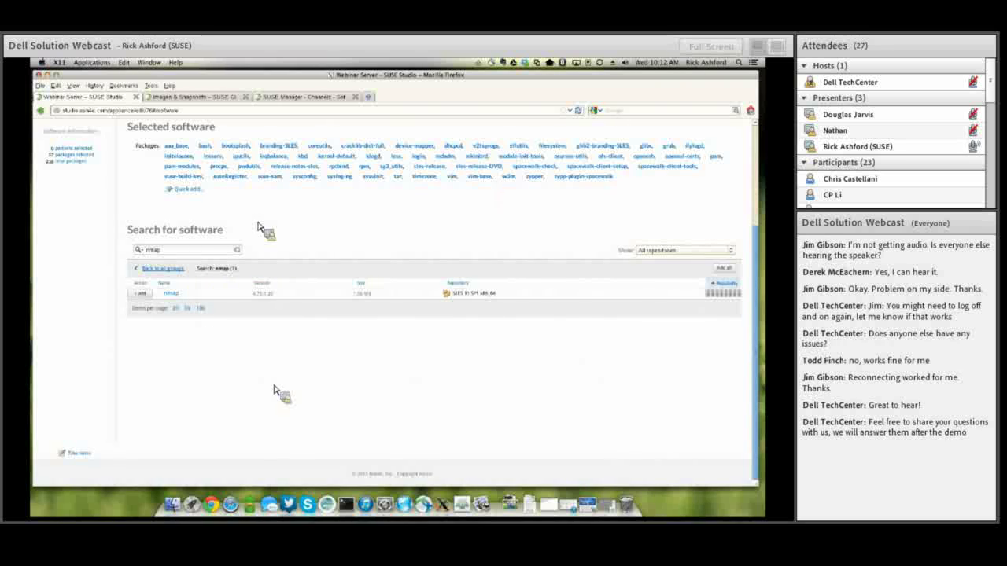
left_click(238, 250)
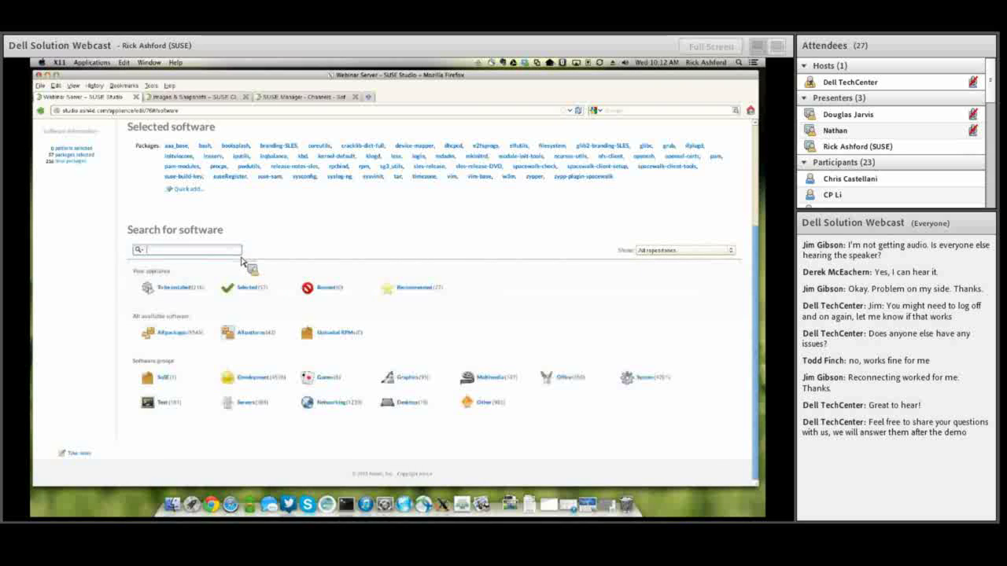
List all 42 software patterns and search them for 'oracle'.
left_click(245, 333)
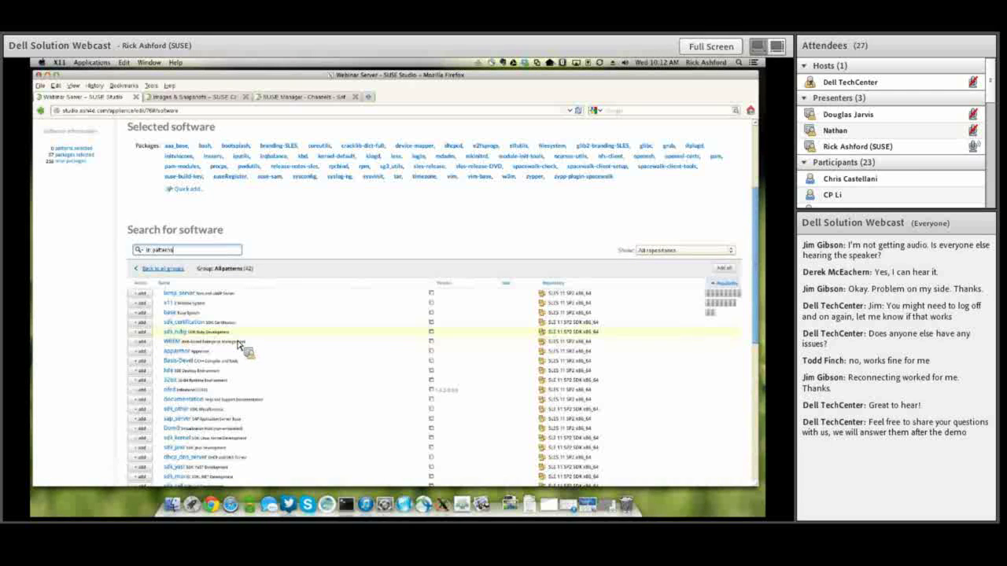
type("ora")
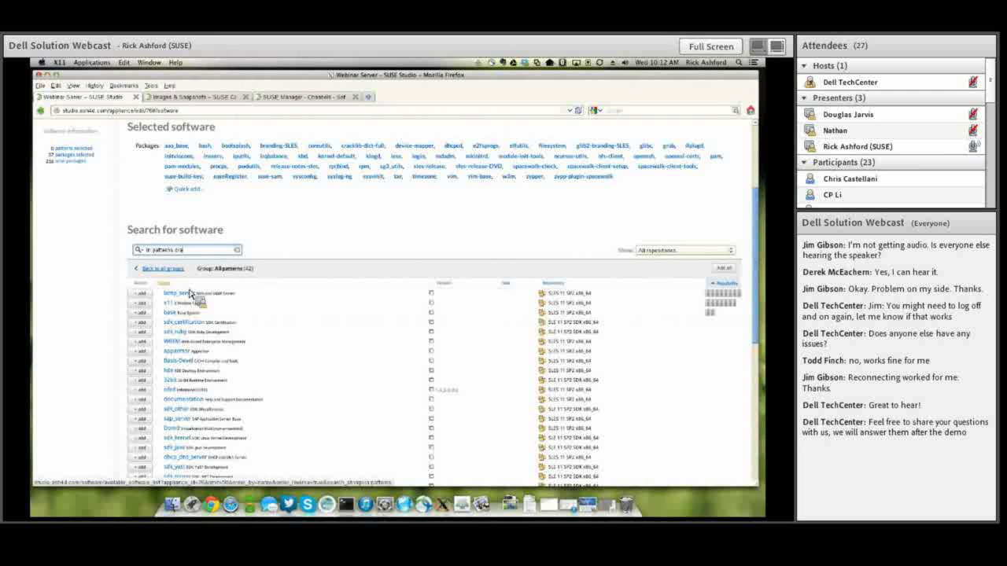
type("cle")
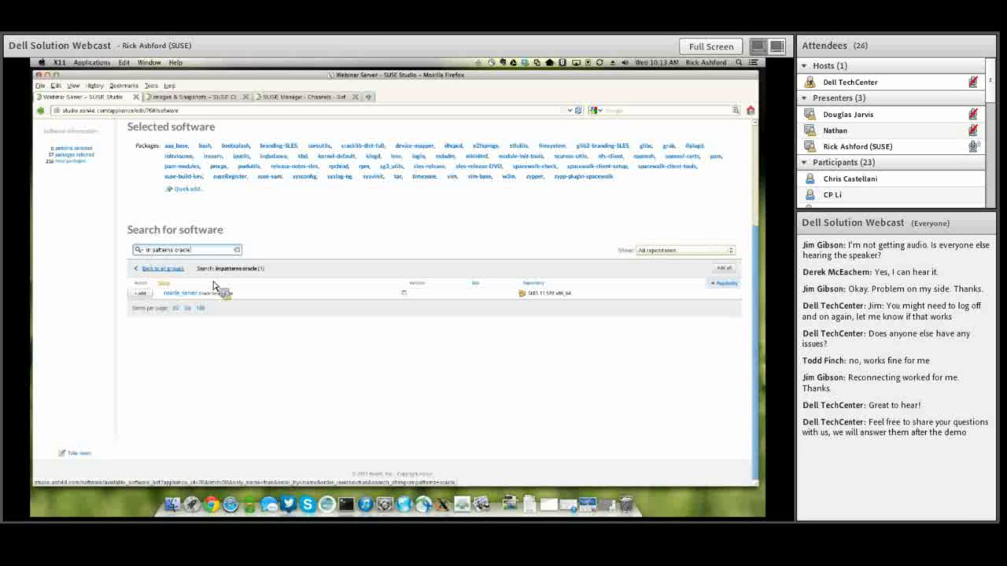
key("BackSpace")
key("BackSpace")
key("BackSpace")
key("BackSpace")
key("BackSpace")
key("BackSpace")
key("BackSpace")
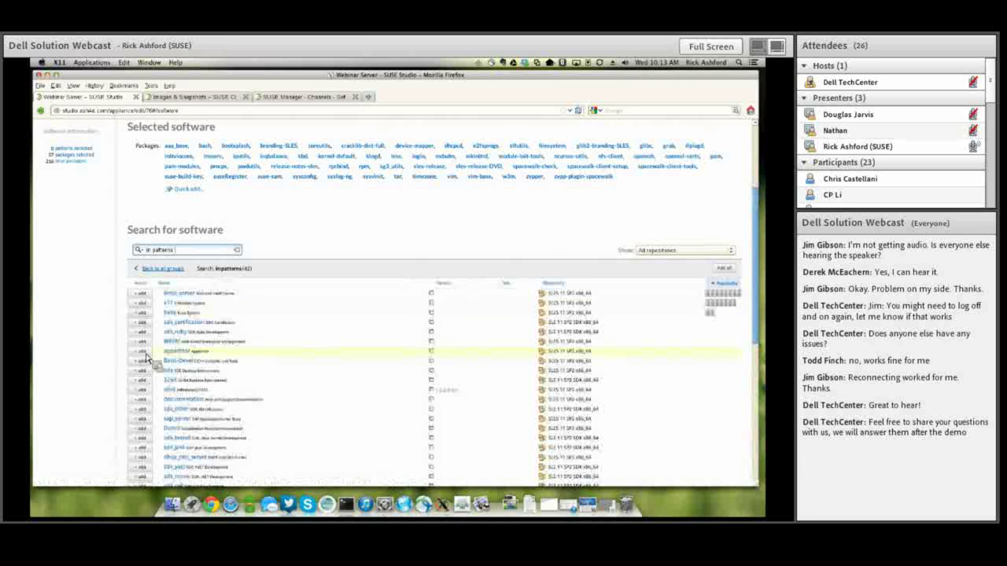
mouse_move(178, 299)
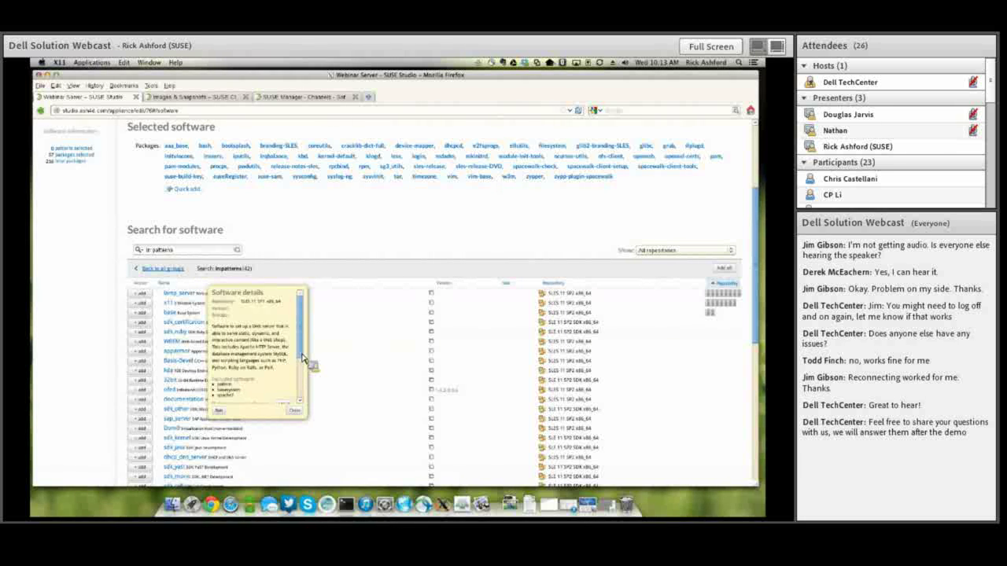
scroll(299, 362, "down", 3)
scroll(303, 376, "down", 2)
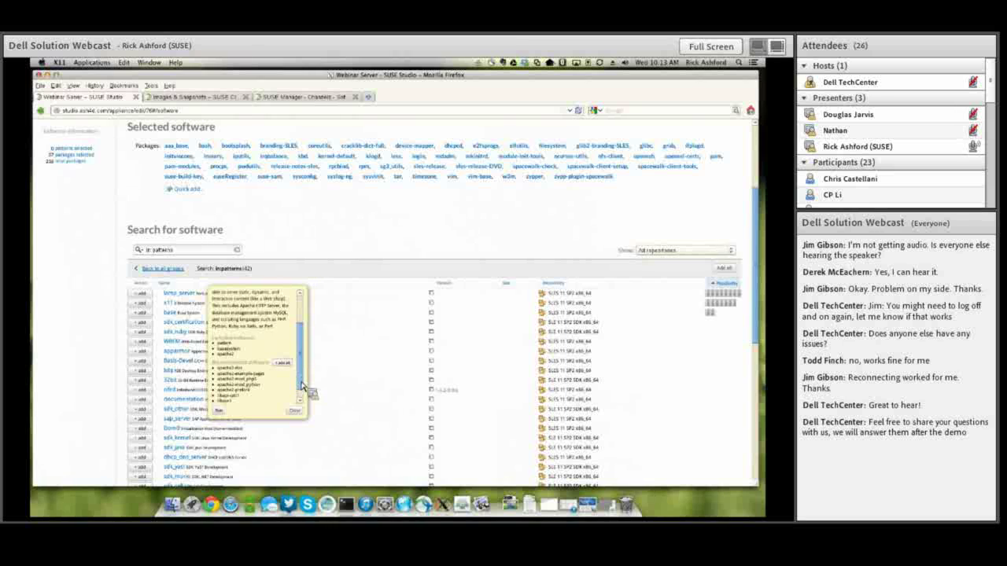
scroll(236, 358, "down", 2)
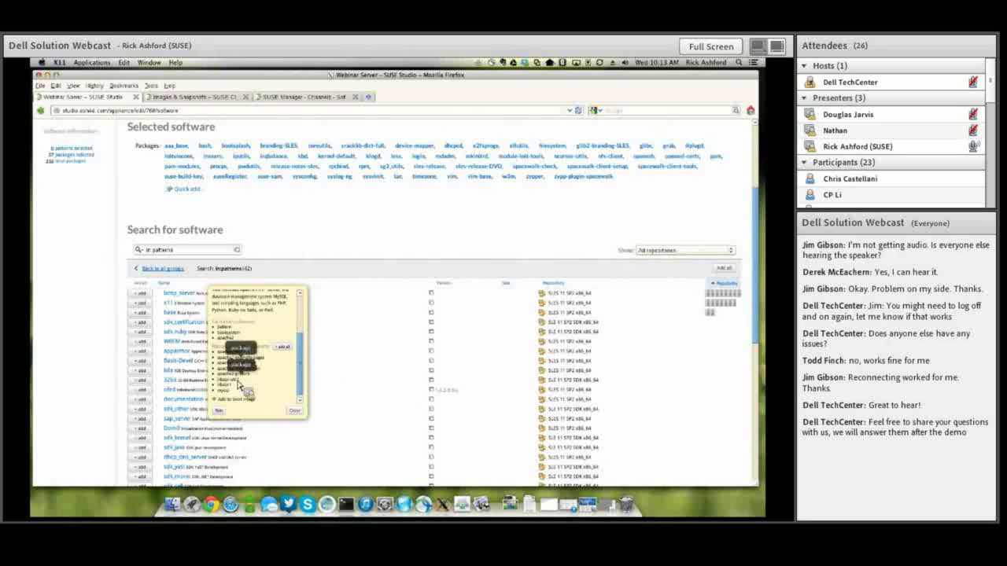
scroll(302, 386, "down", 1)
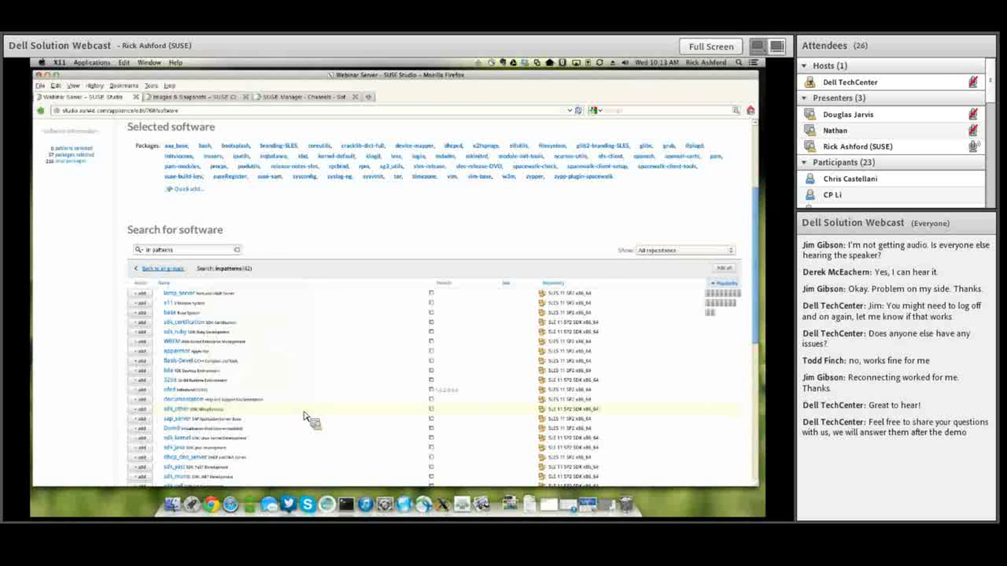
left_click(149, 296)
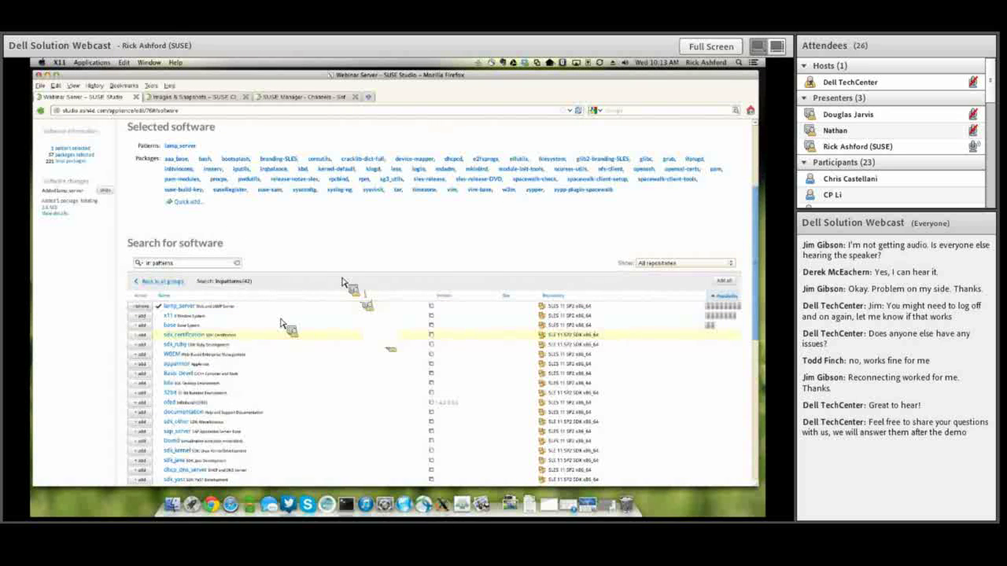
scroll(340, 283, "up", 3)
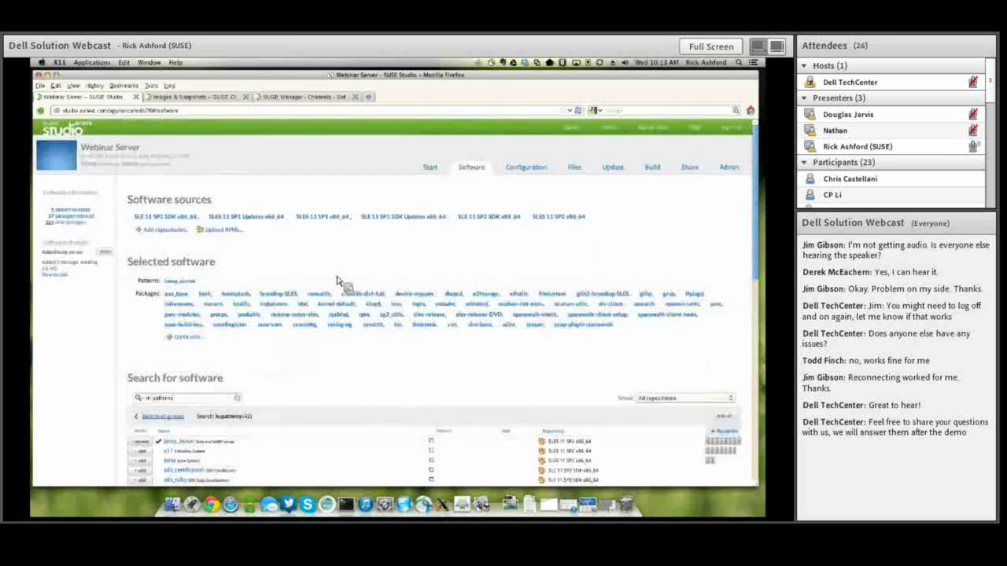
Show the Configuration settings and select the root user's password under Users and groups.
left_click(523, 176)
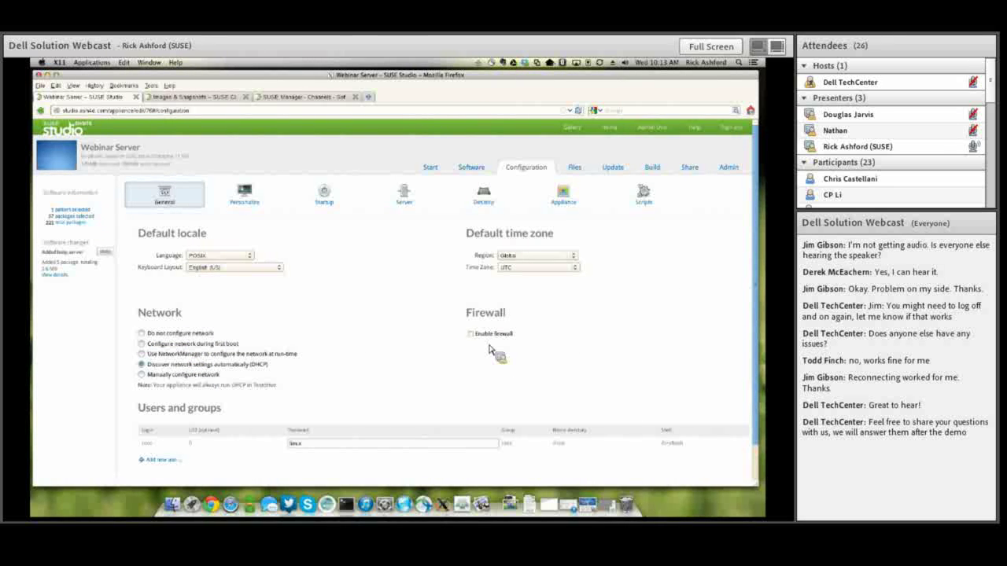
scroll(418, 386, "down", 1)
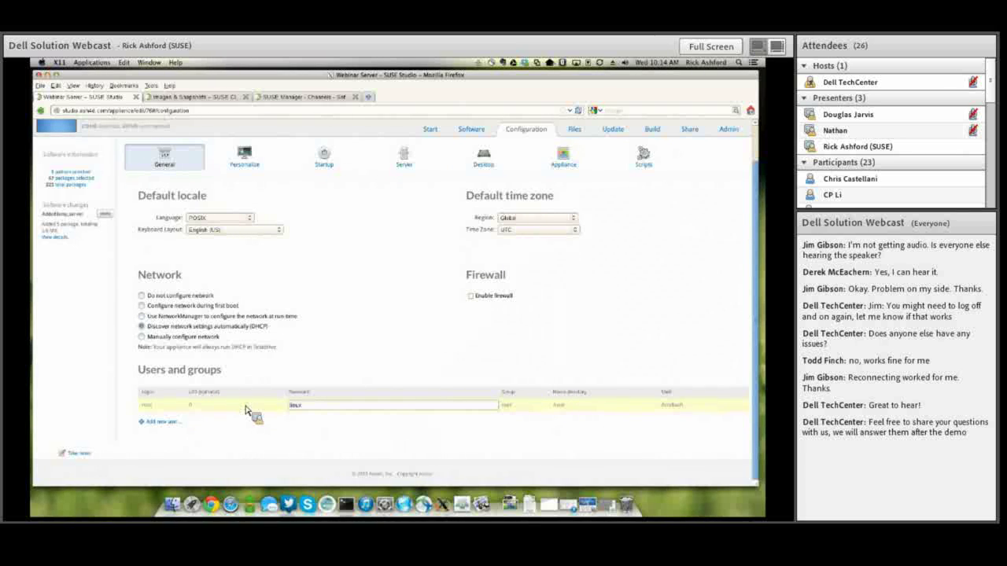
left_click(309, 409)
left_click_drag(309, 409, 271, 405)
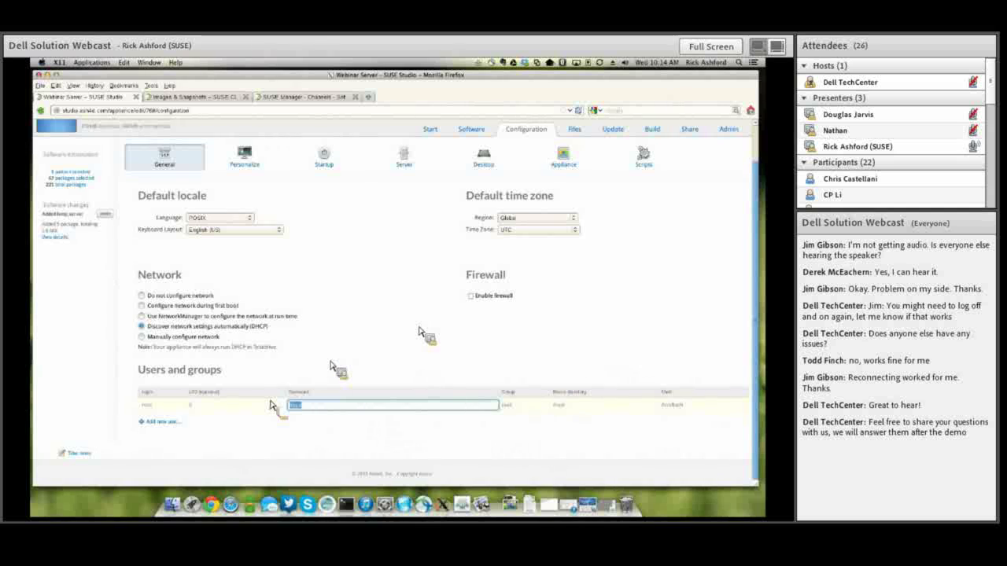
Set the appliance logo to the SUSE chameleon and the background to green.
left_click(245, 164)
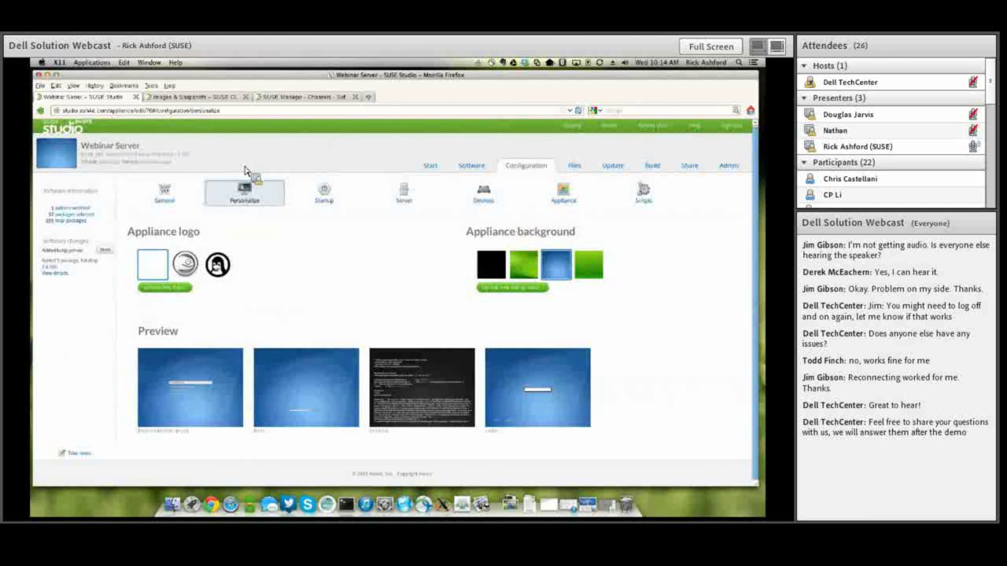
left_click(222, 272)
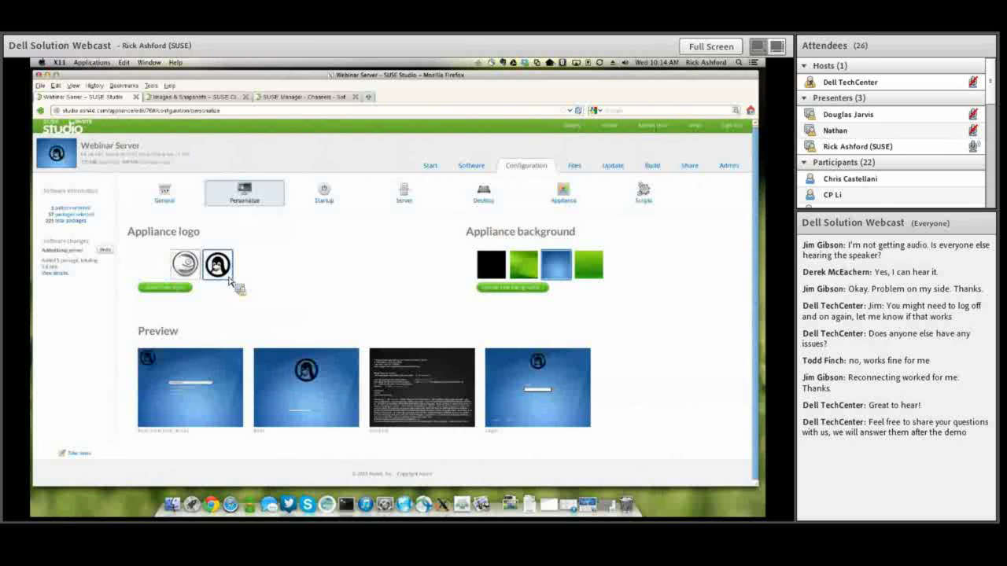
left_click(198, 271)
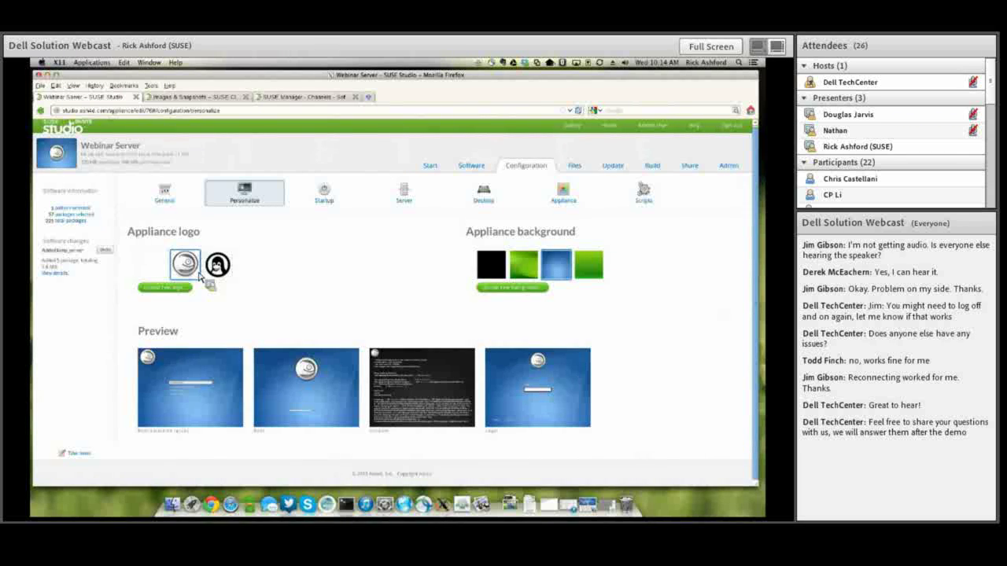
left_click(528, 272)
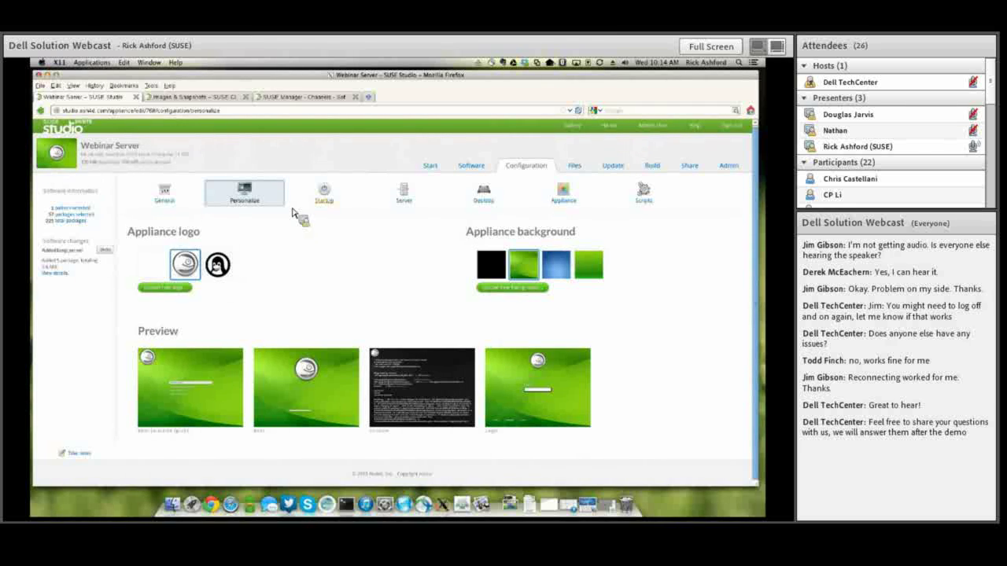
Show the Startup settings with the default runlevel and end-user licence agreements.
left_click(338, 211)
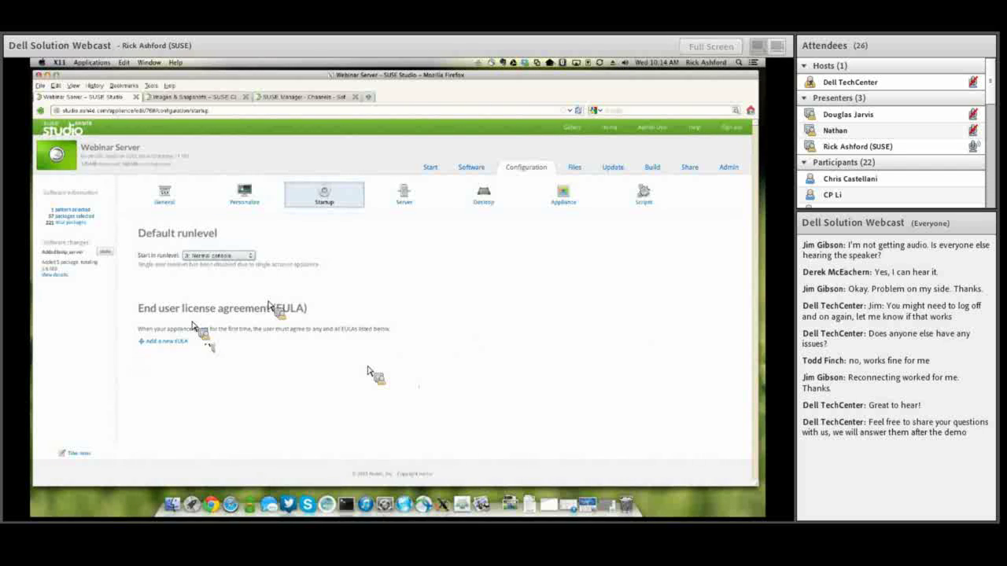
Preview the MySQL setup steps in the database Server settings, then leave MySQL disabled.
left_click(411, 207)
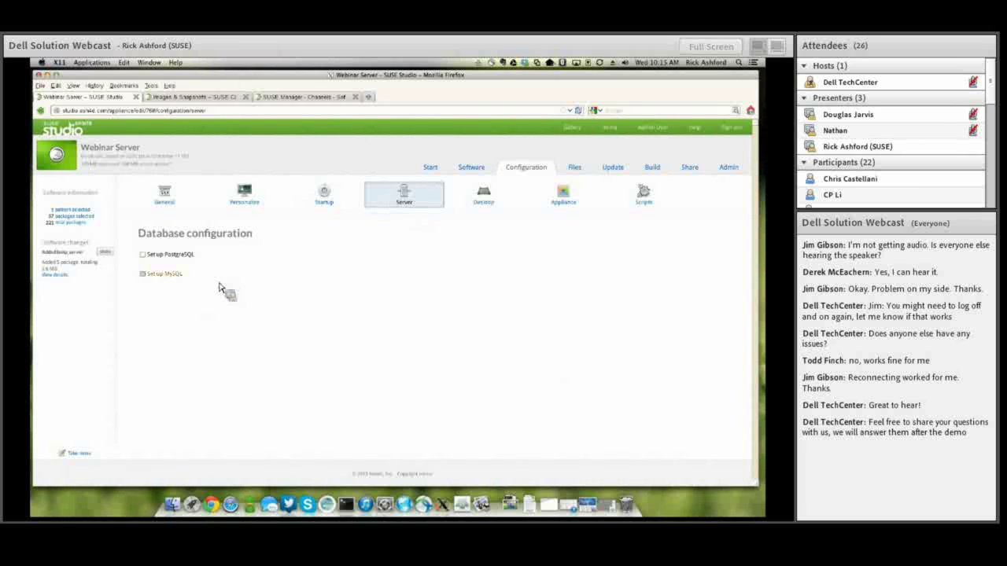
left_click(142, 274)
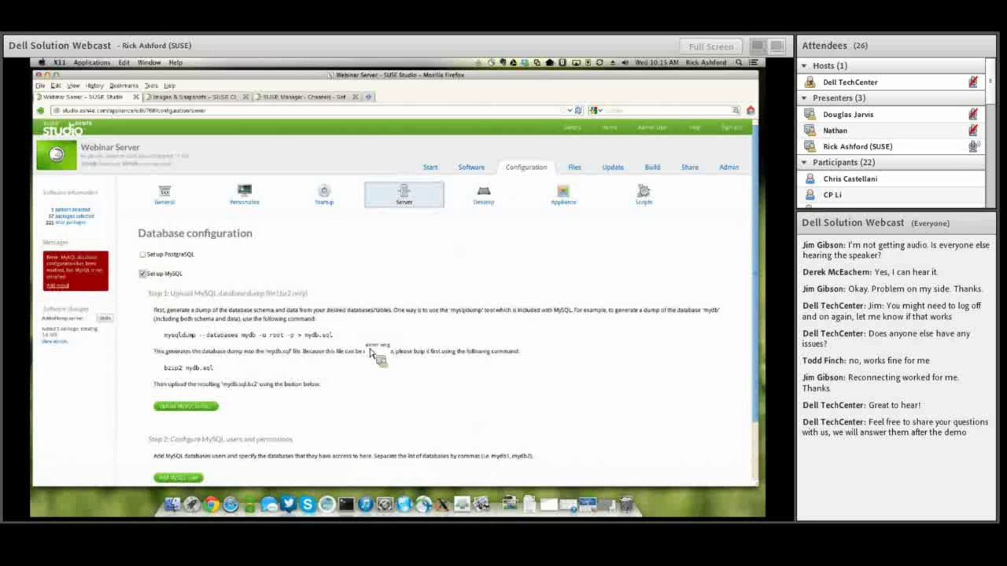
scroll(368, 354, "down", 2)
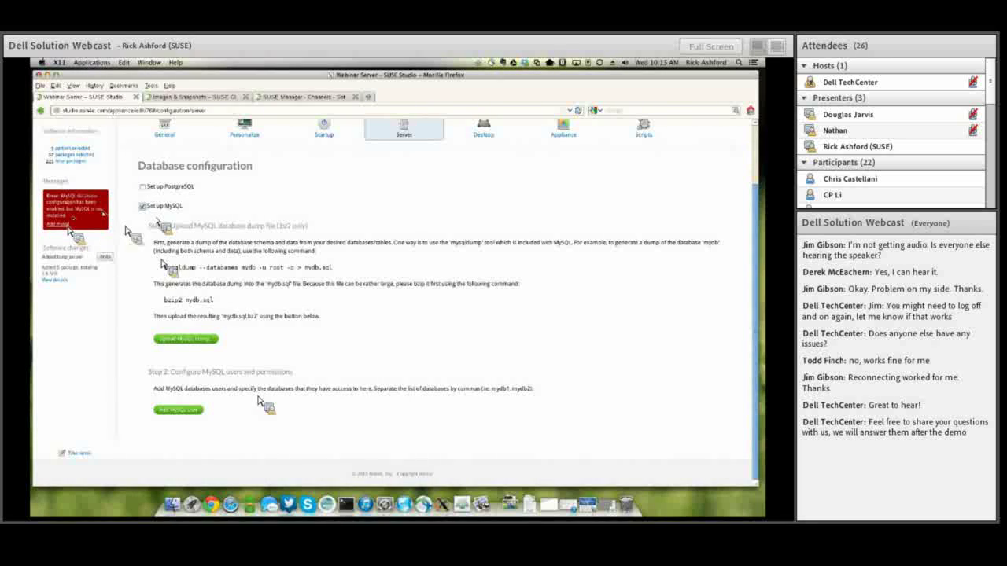
left_click(142, 206)
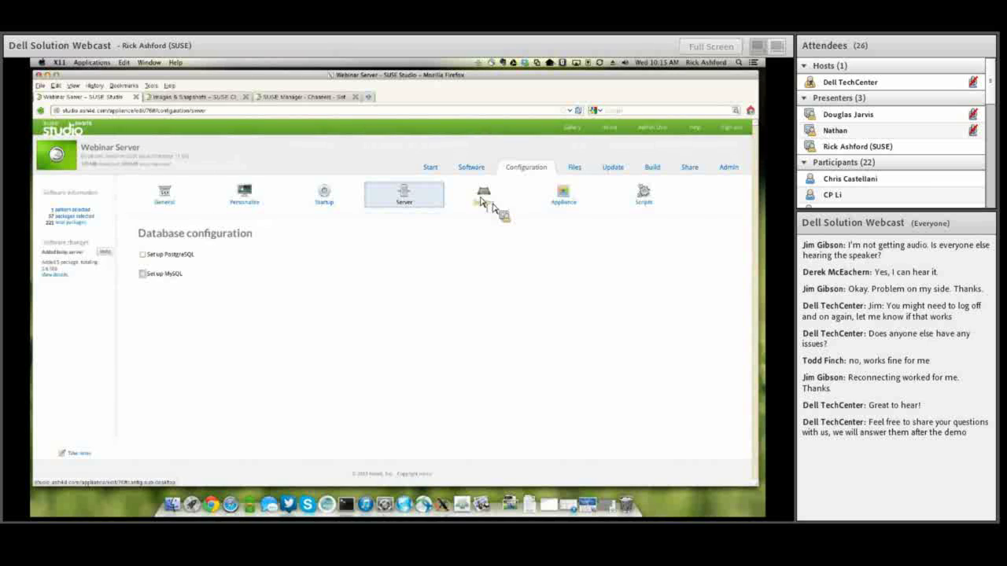
Tick 'Integrate with SUSE Cloud / OpenStack' in the Appliance configuration settings.
left_click(561, 197)
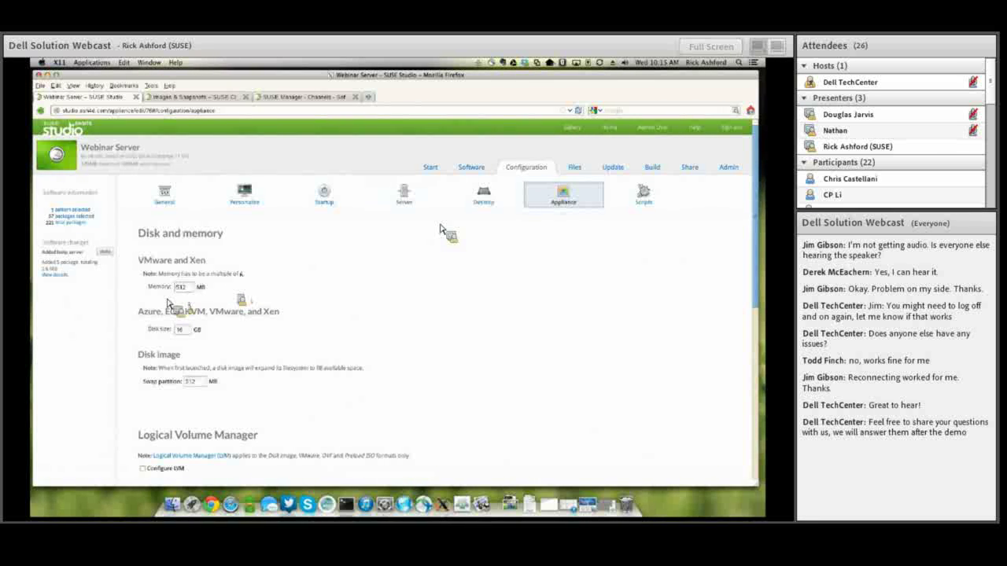
scroll(166, 302, "down", 1)
scroll(167, 302, "down", 4)
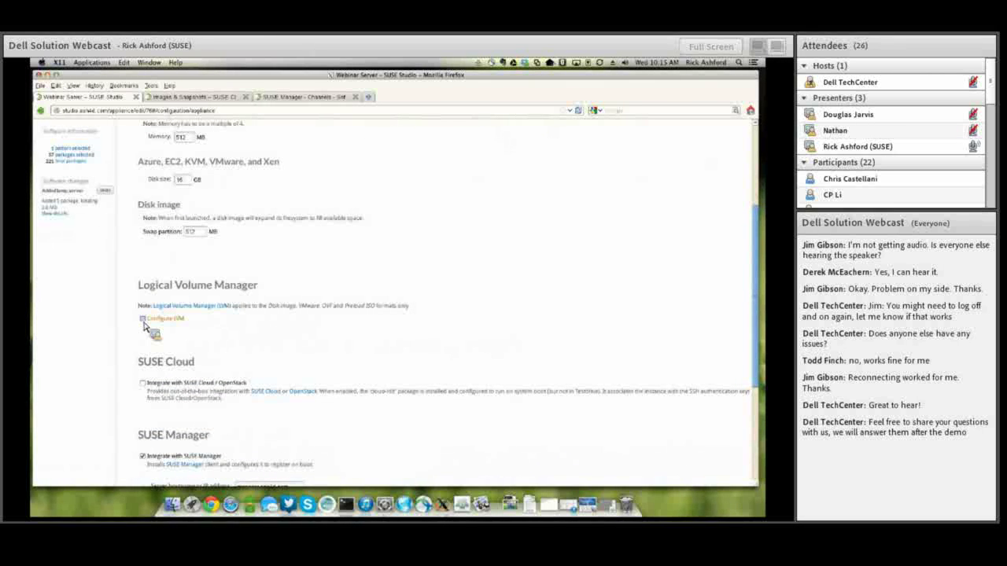
scroll(144, 325, "down", 5)
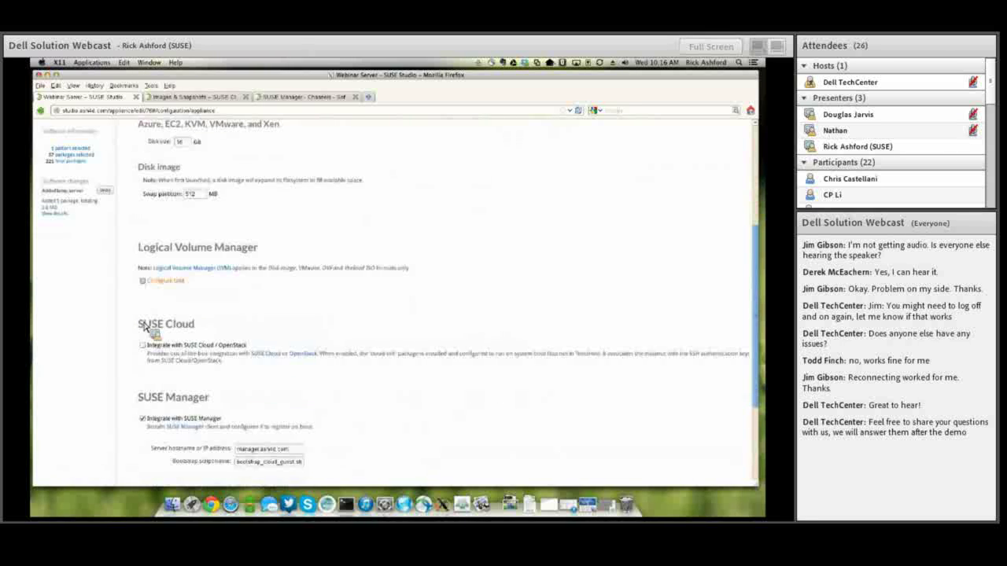
left_click(143, 234)
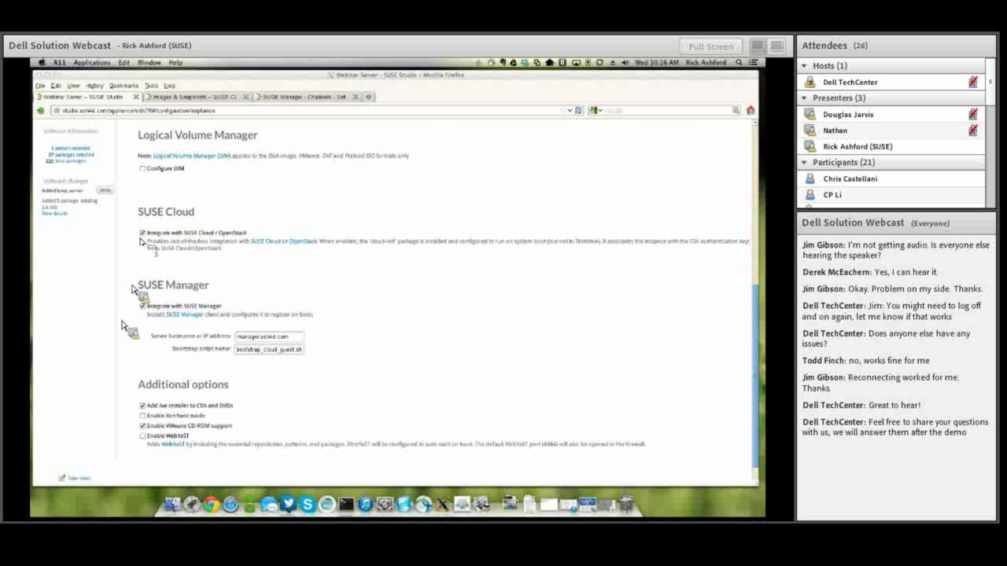
scroll(125, 326, "down", 1)
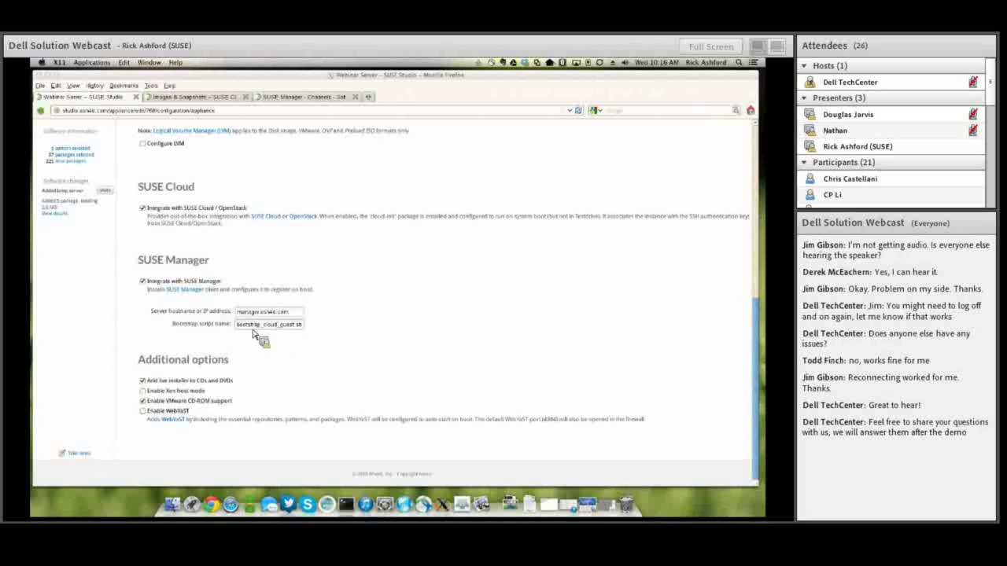
scroll(253, 334, "up", 4)
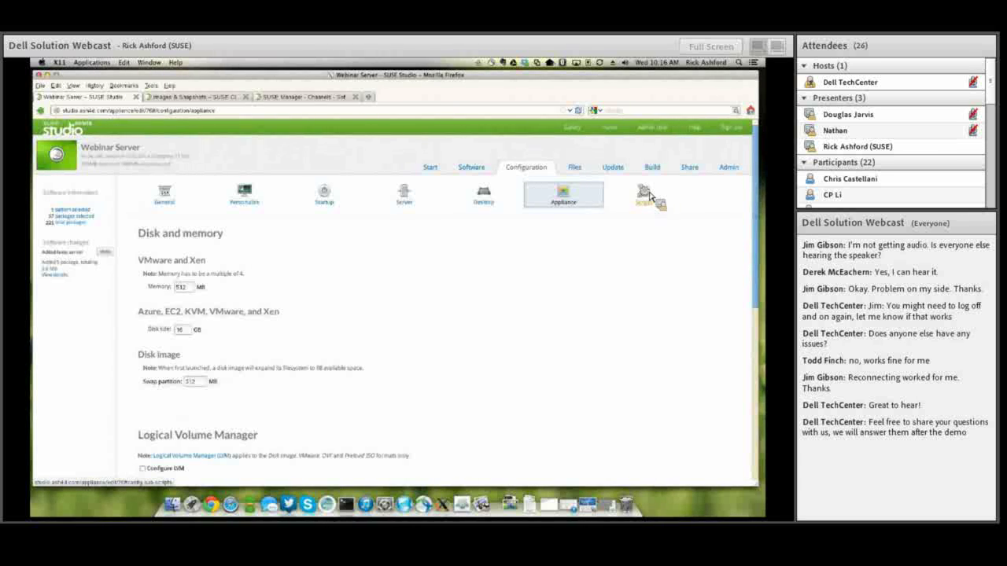
Review the Webinar Server's custom build script, then view its empty overlay files list.
left_click(649, 195)
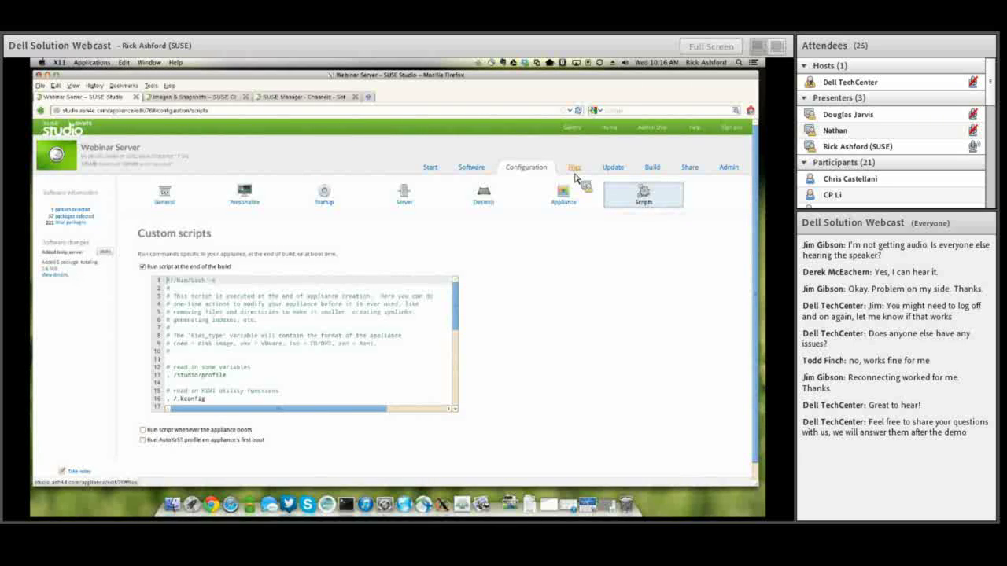
left_click(575, 168)
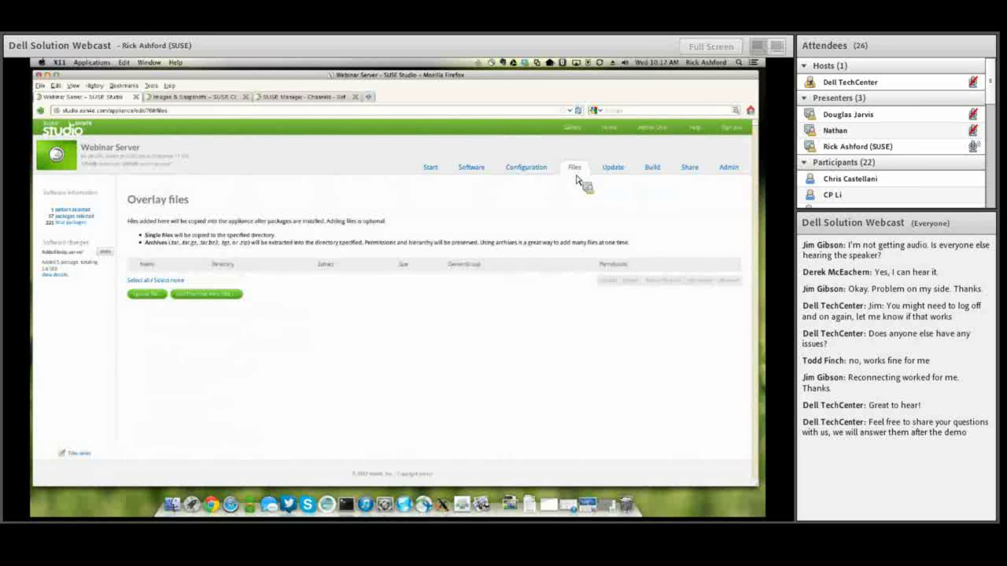
Start and cancel an overlay file upload, leaving no files added, and go to the Build page.
left_click(144, 295)
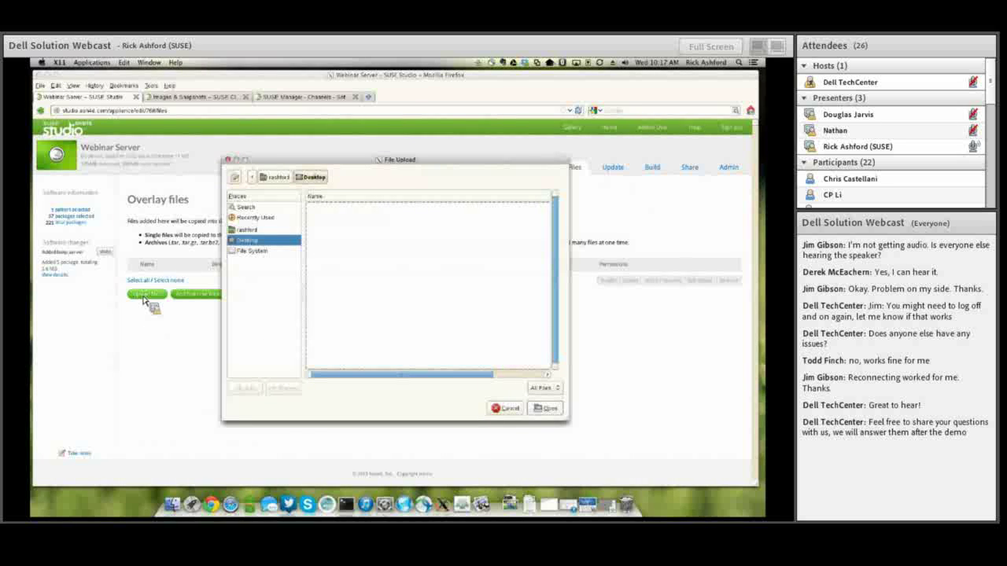
left_click(508, 408)
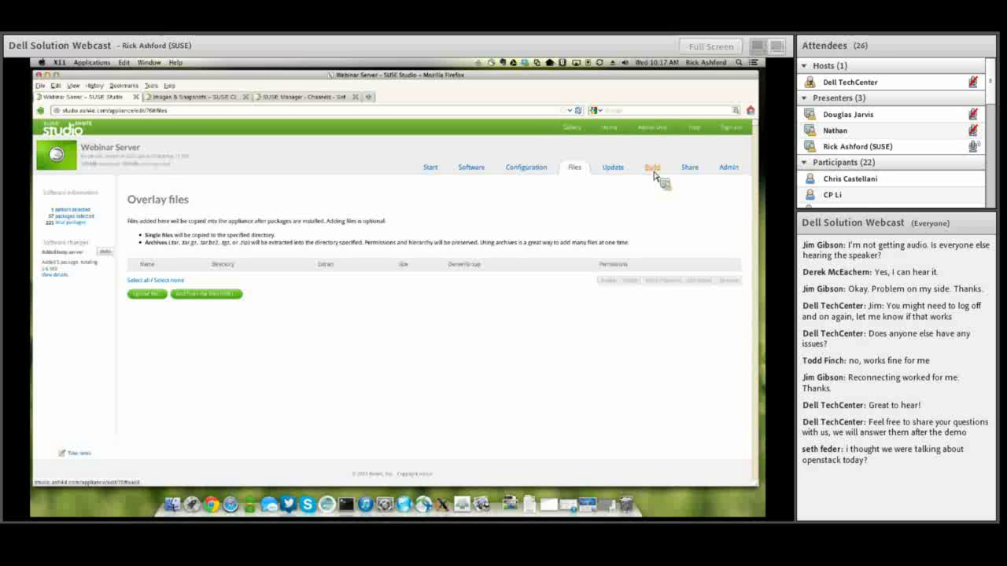
left_click(653, 171)
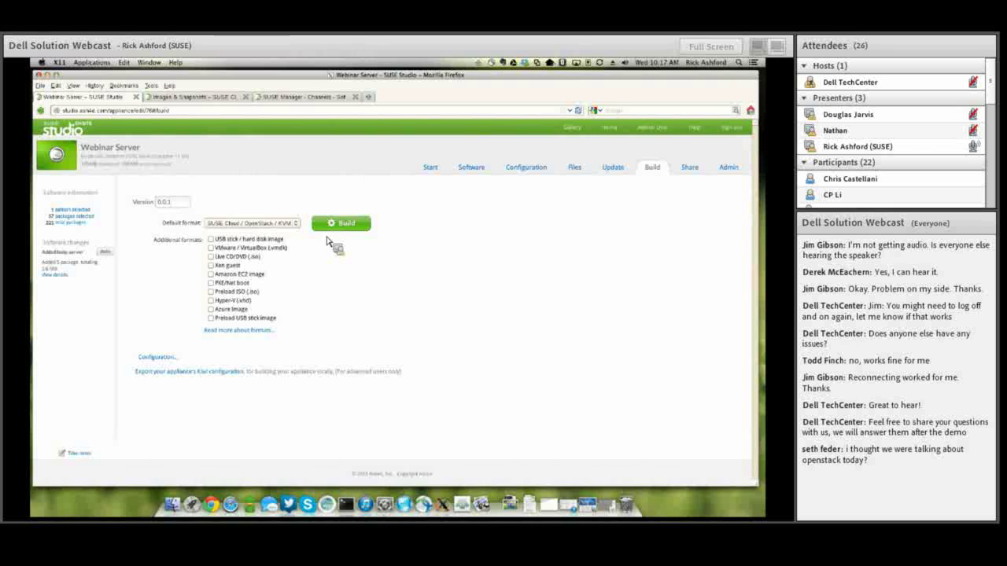
Start the Webinar Server KVM image build and view SUSE Cloud's Images & Snapshots page.
left_click(329, 227)
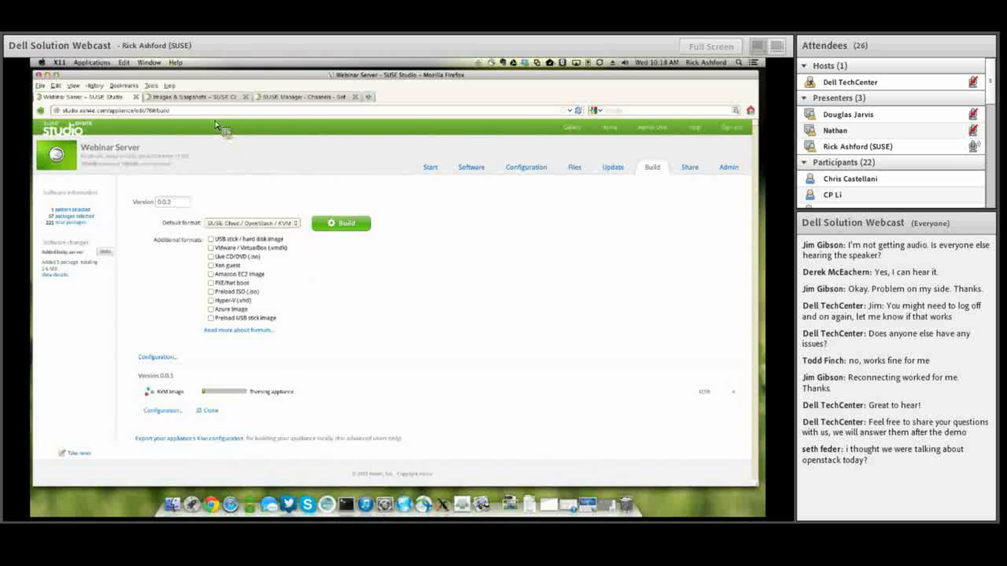
left_click(191, 97)
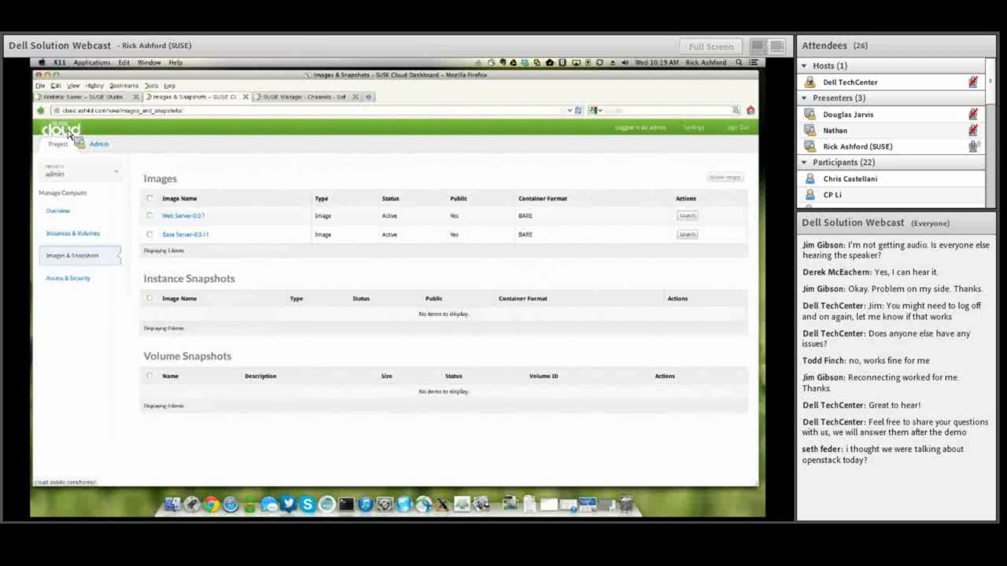
Go from the usage overview to Access & Security and edit the default security group's rules.
left_click(69, 211)
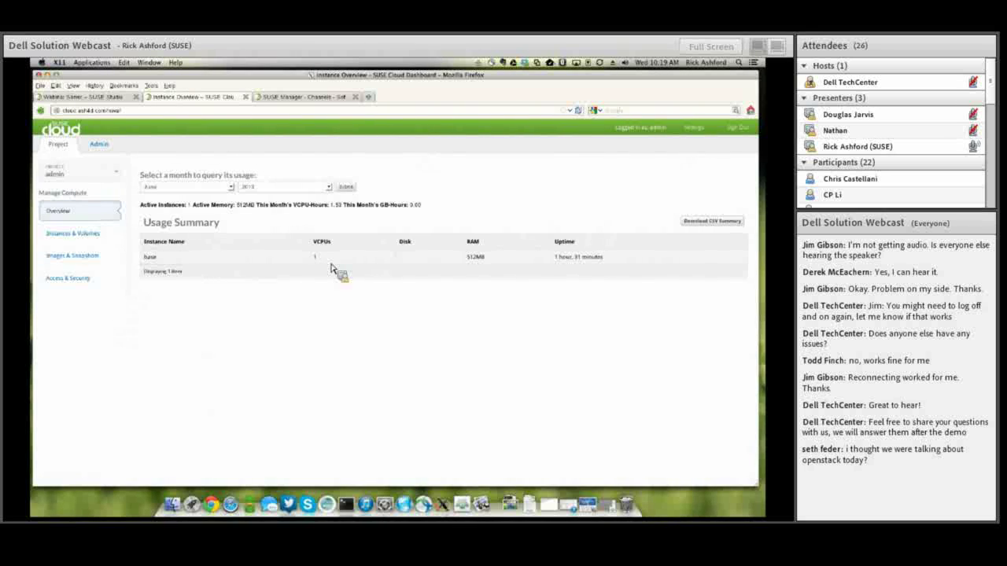
left_click(79, 283)
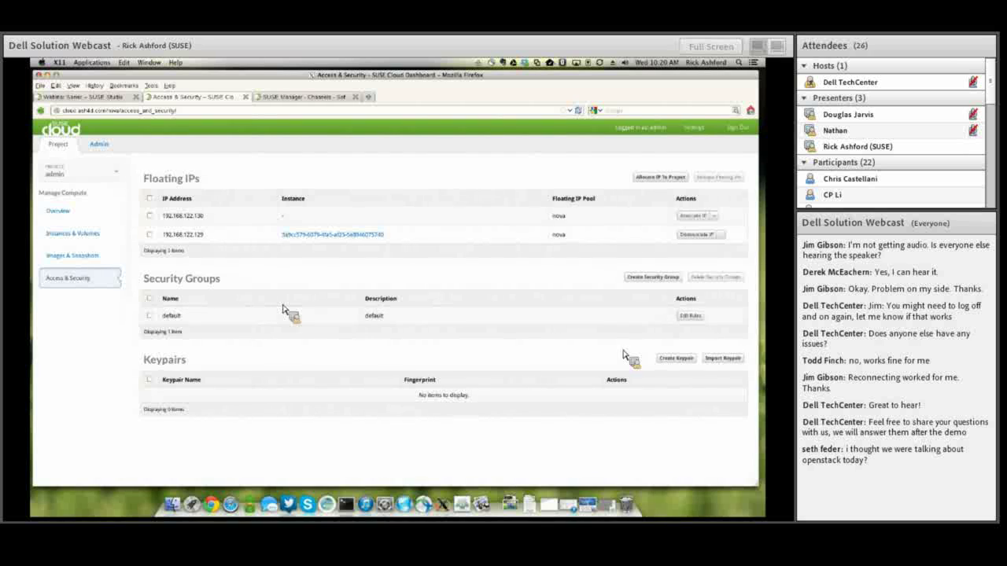
left_click(690, 316)
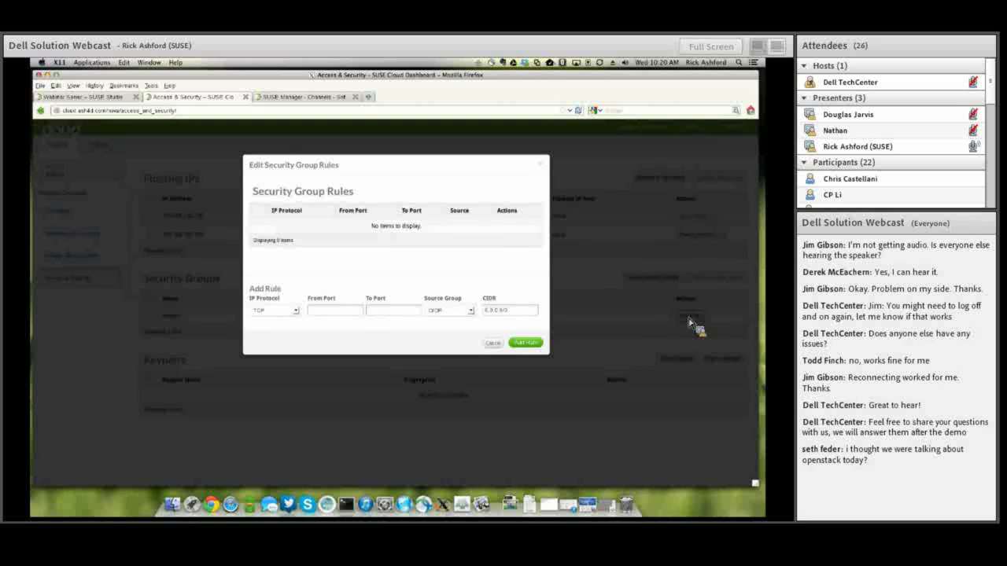
Add a TCP rule for port 22 (from and to) with CIDR 0.0.0.0/0.
left_click(347, 312)
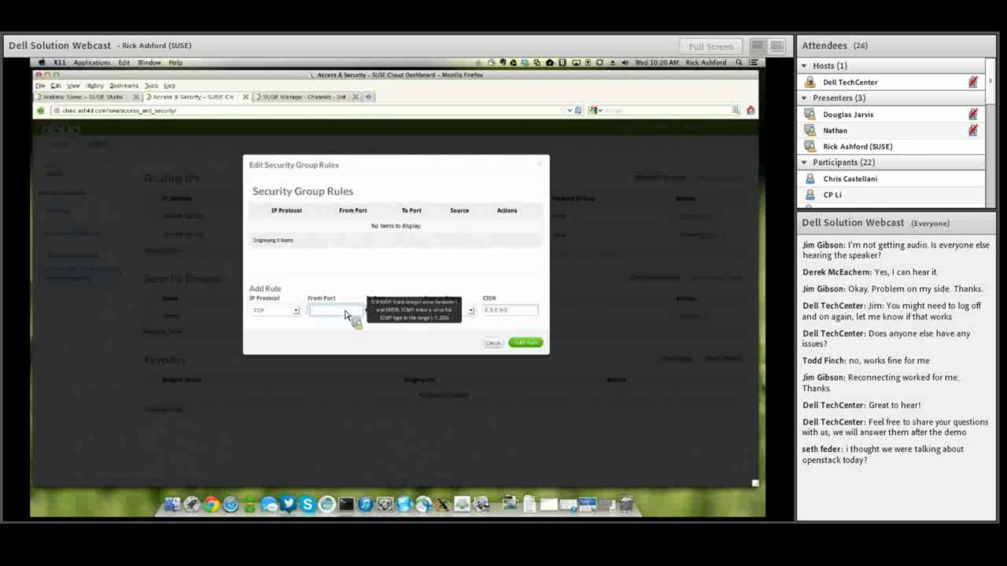
type("22")
key("Tab")
type("22")
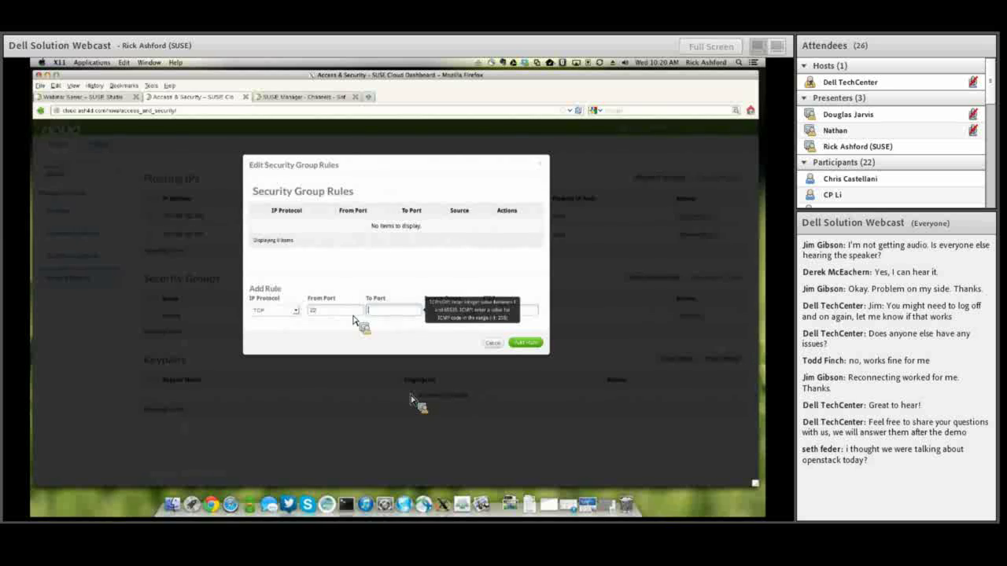
left_click(378, 341)
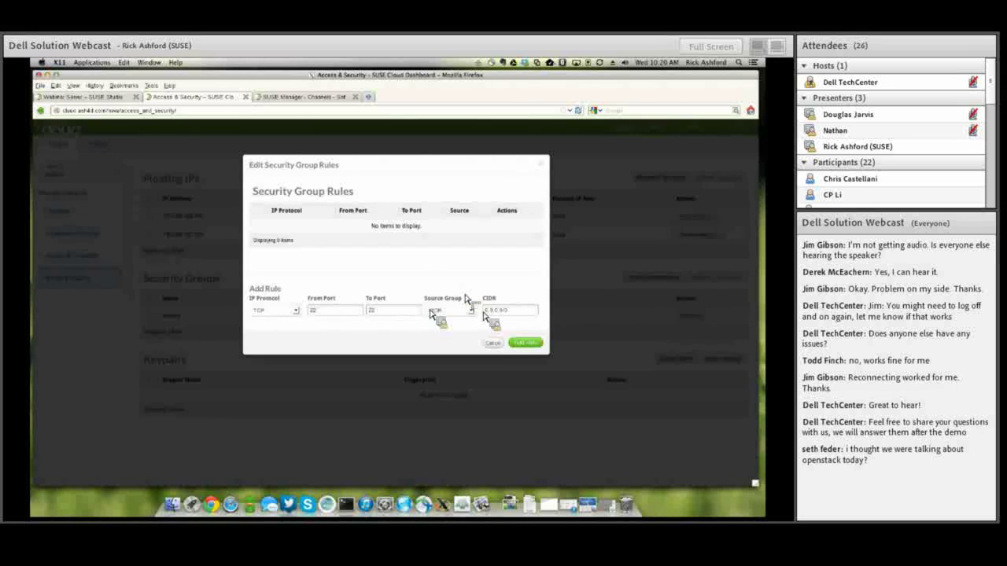
left_click(526, 343)
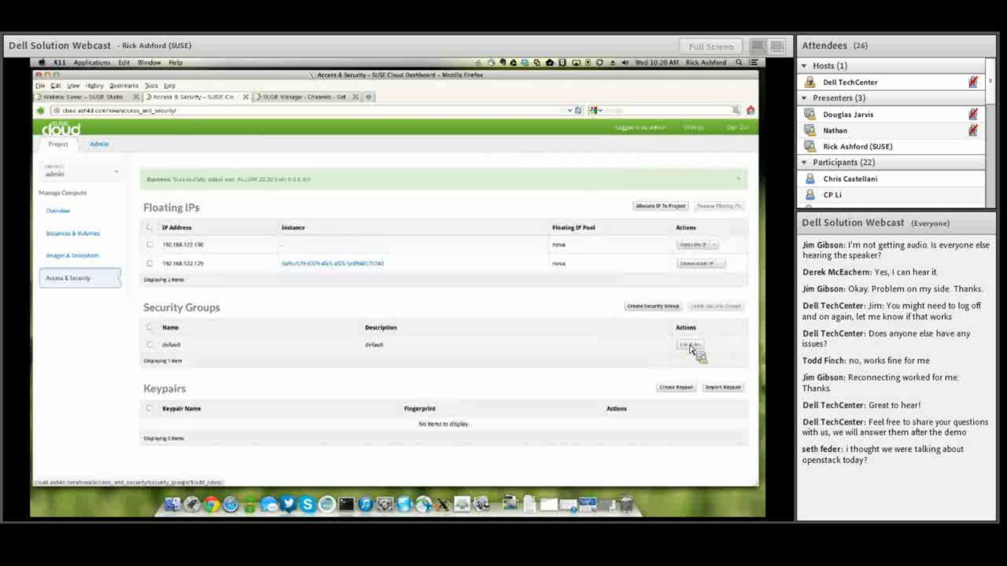
Add an ICMP rule with type -1 and code -1, then check the images list and Studio build.
left_click(690, 346)
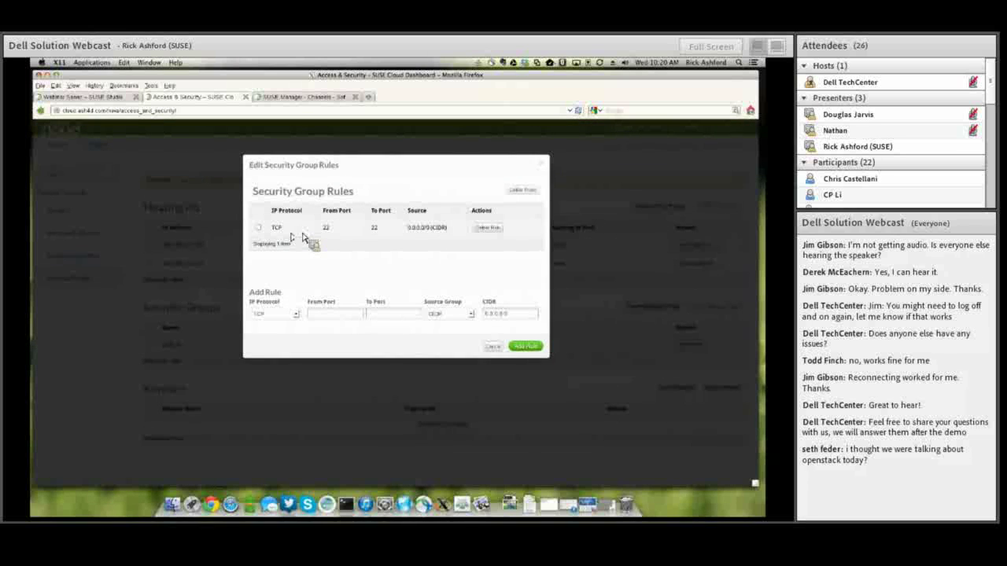
left_click(272, 313)
left_click(270, 339)
type("-1")
key("Tab")
type("-1")
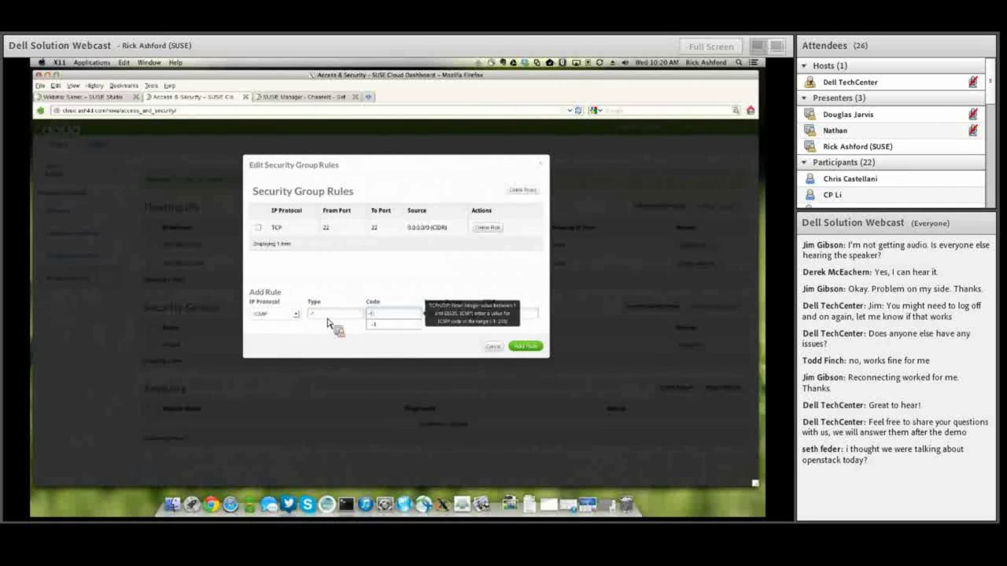
left_click(525, 346)
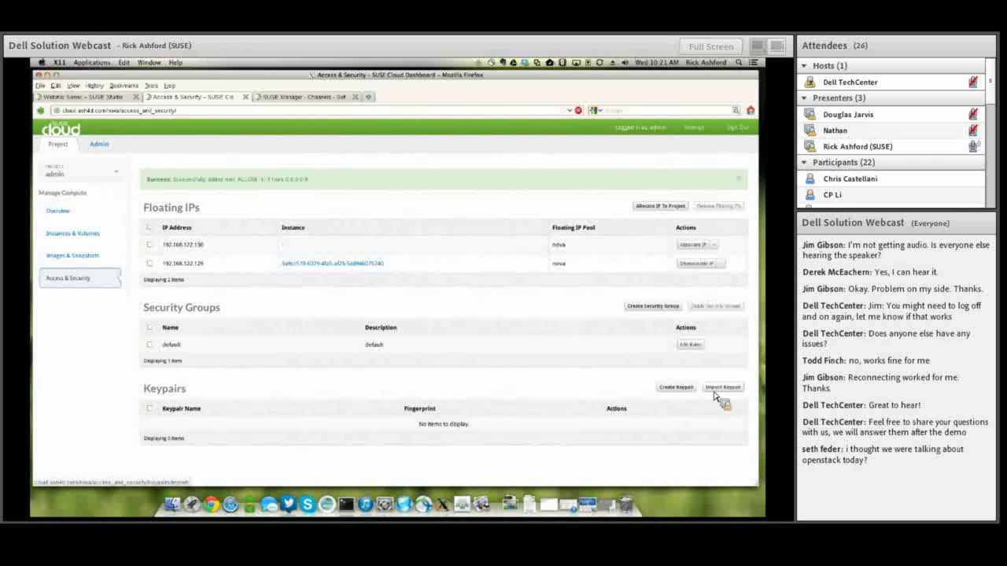
left_click(84, 258)
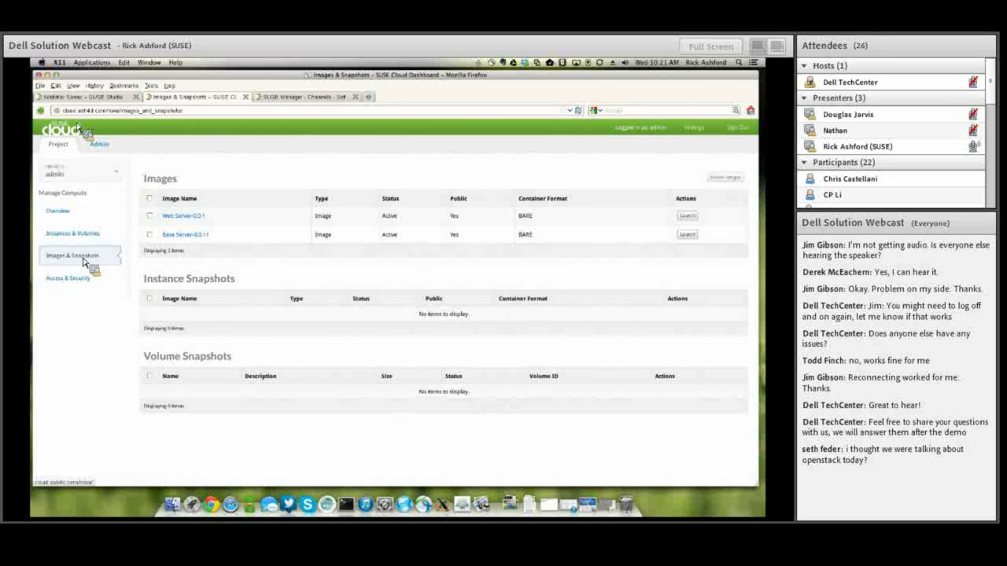
left_click(83, 97)
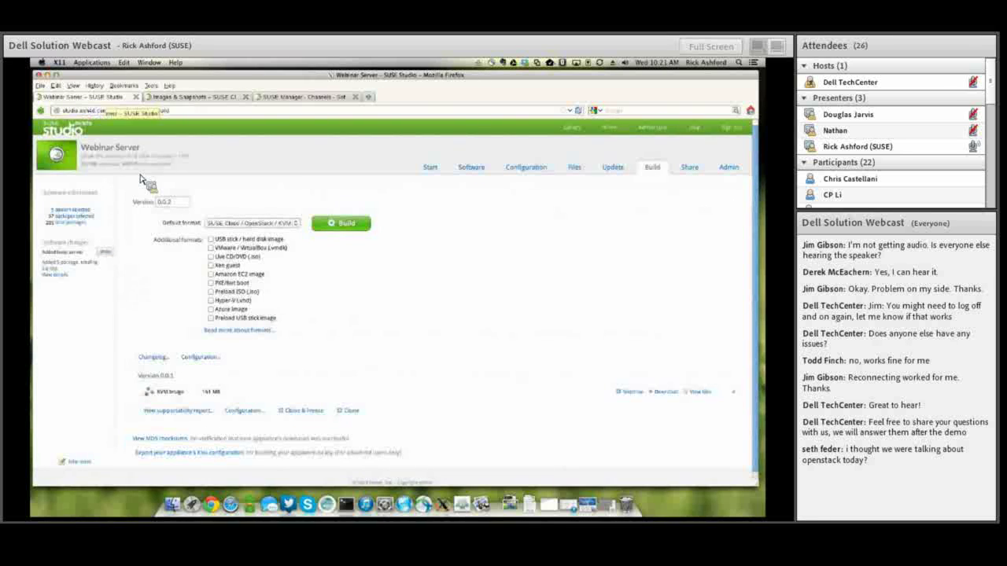
Back in SUSE Cloud, reload Images & Snapshots to show the new Webinar Server-0.0.1 image.
left_click(185, 97)
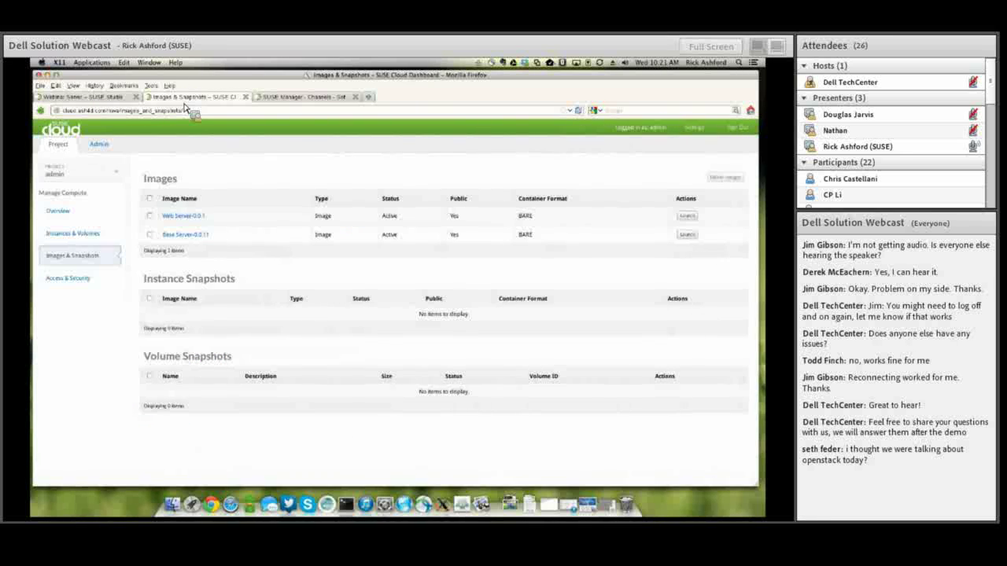
left_click(75, 258)
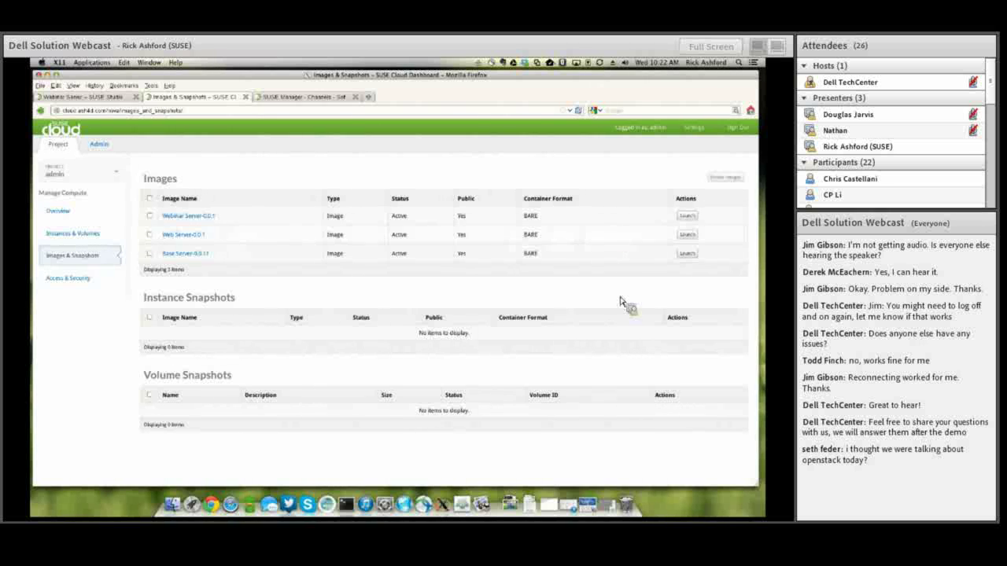
Launch an m1.tiny instance named webinar from the Webinar Server image.
left_click(685, 218)
left_click(284, 198)
type("webser")
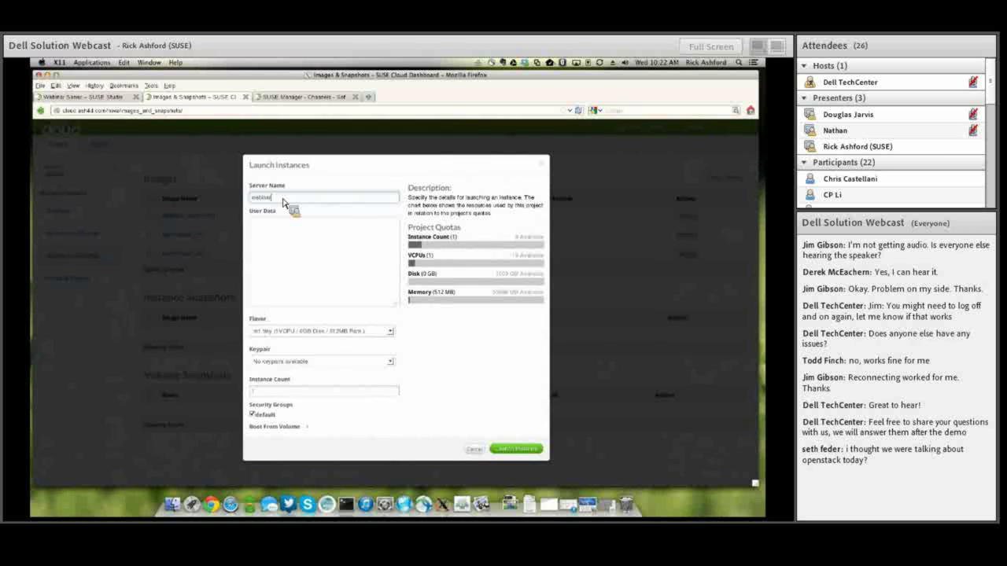
left_click(314, 332)
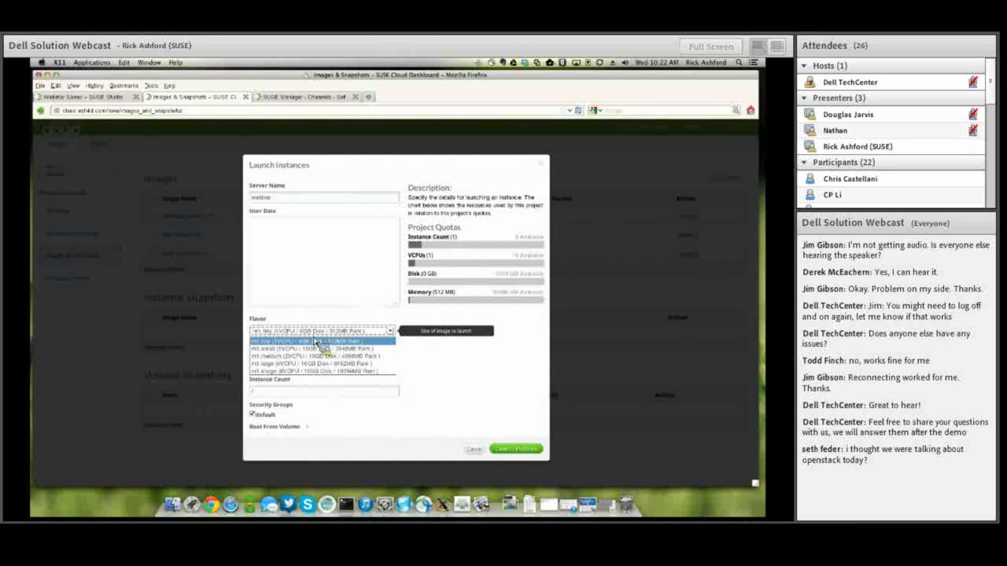
left_click(337, 333)
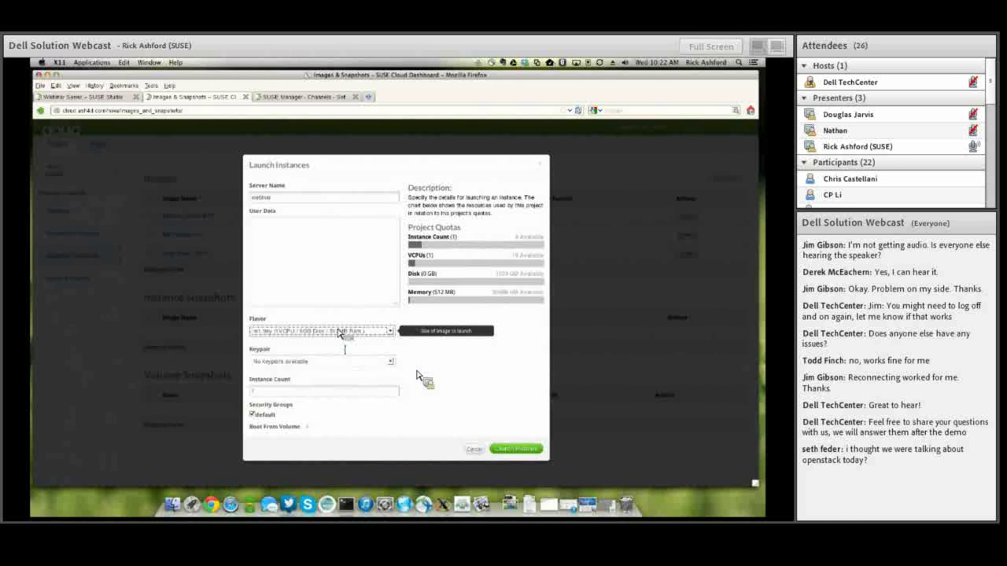
left_click(509, 453)
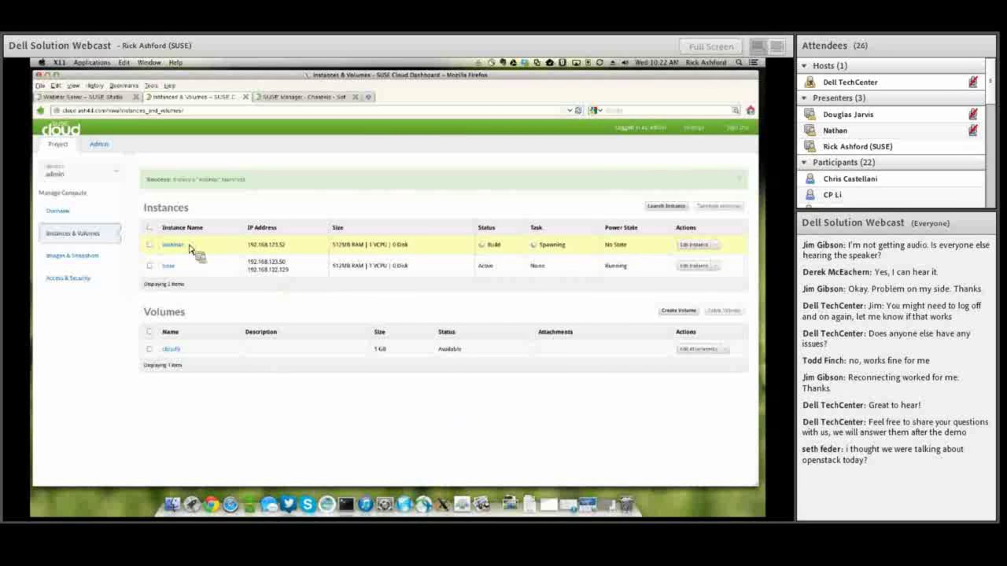
Associate floating IP 192.168.122.130 with the webinar instance and return to Instances & Volumes.
left_click(71, 280)
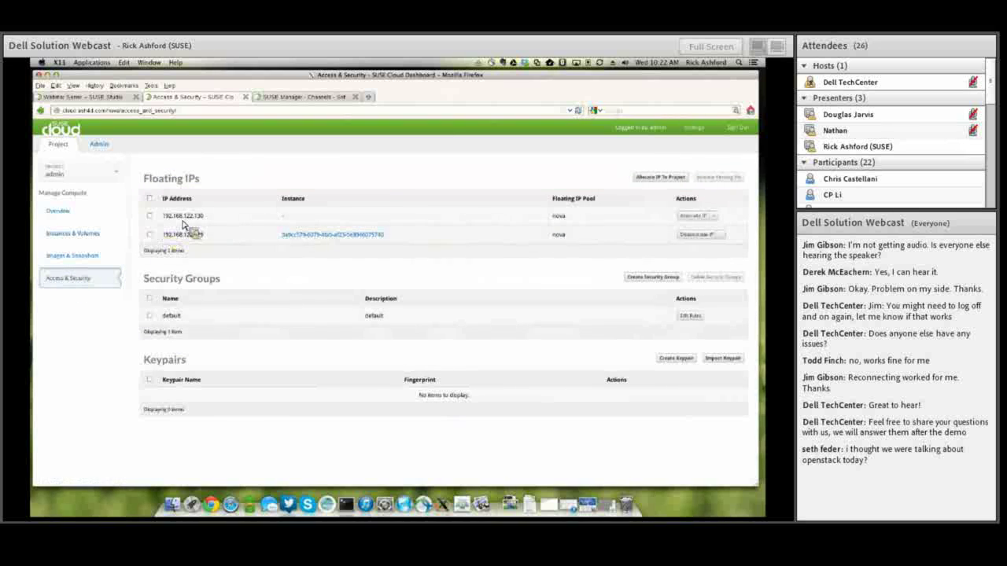
left_click(694, 217)
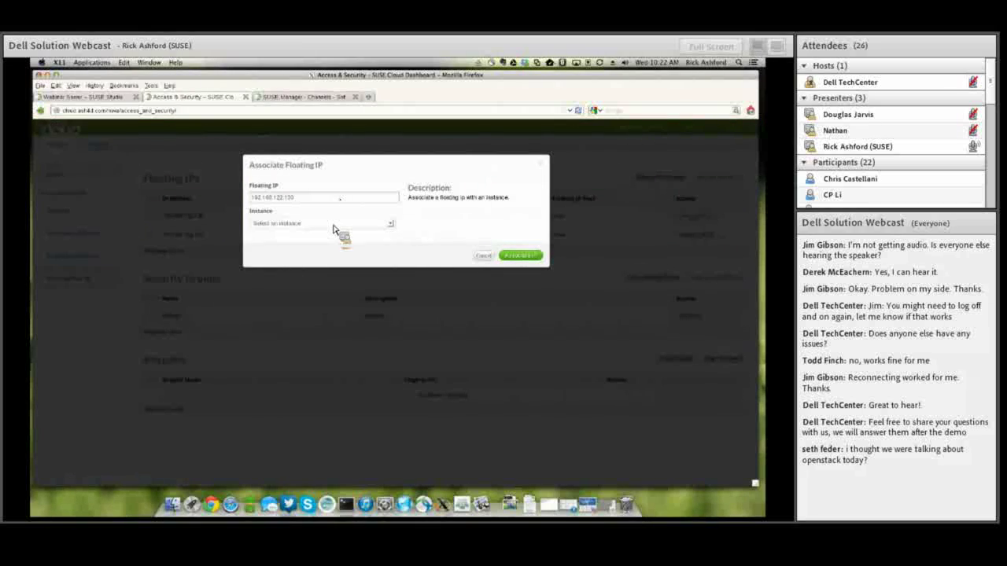
left_click(333, 225)
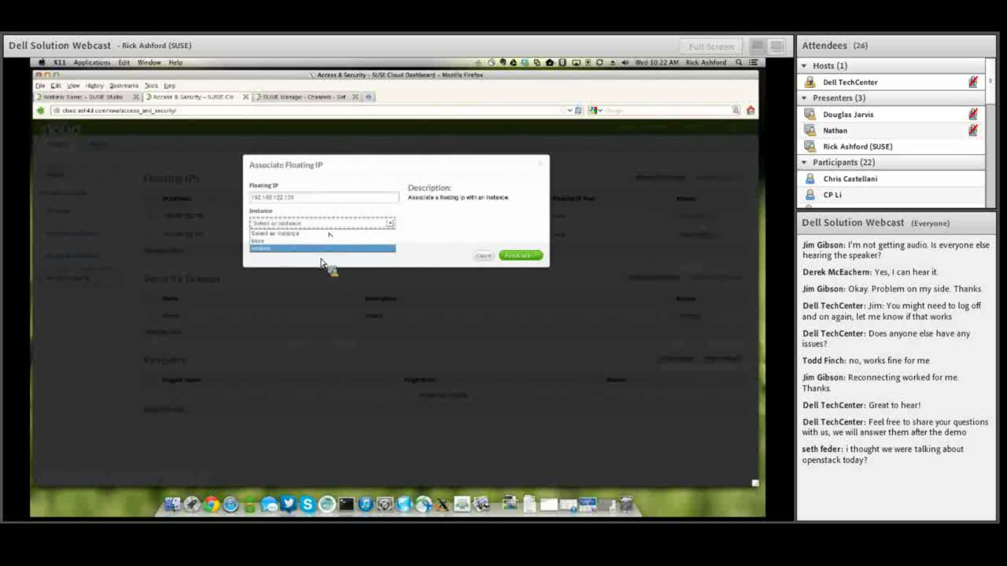
left_click(323, 249)
left_click(538, 256)
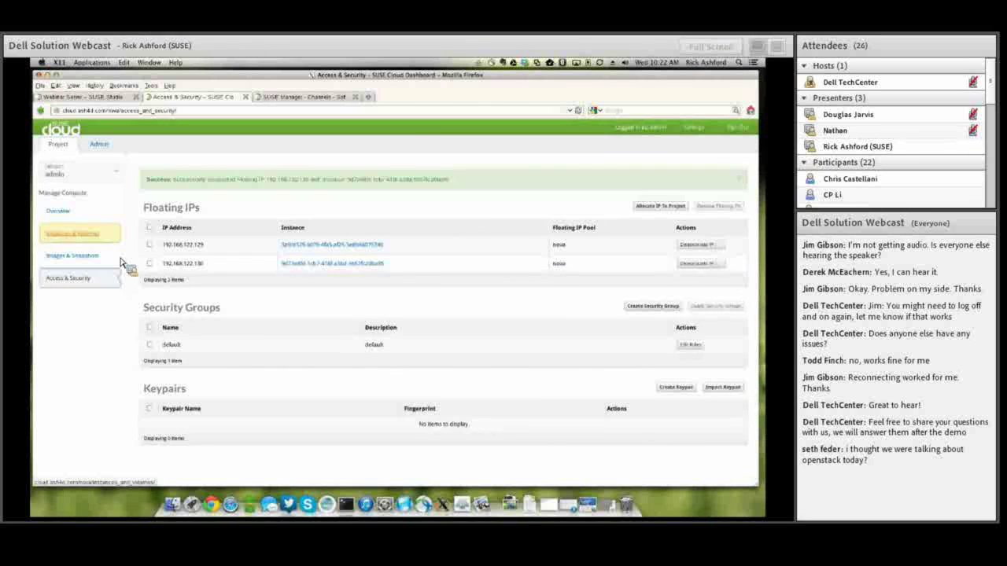
left_click(87, 241)
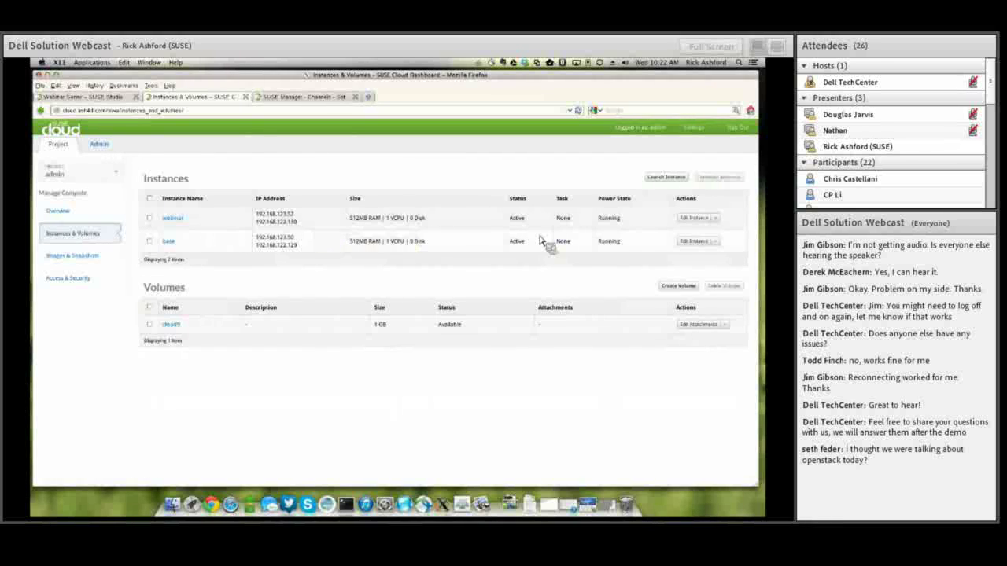
left_click(174, 221)
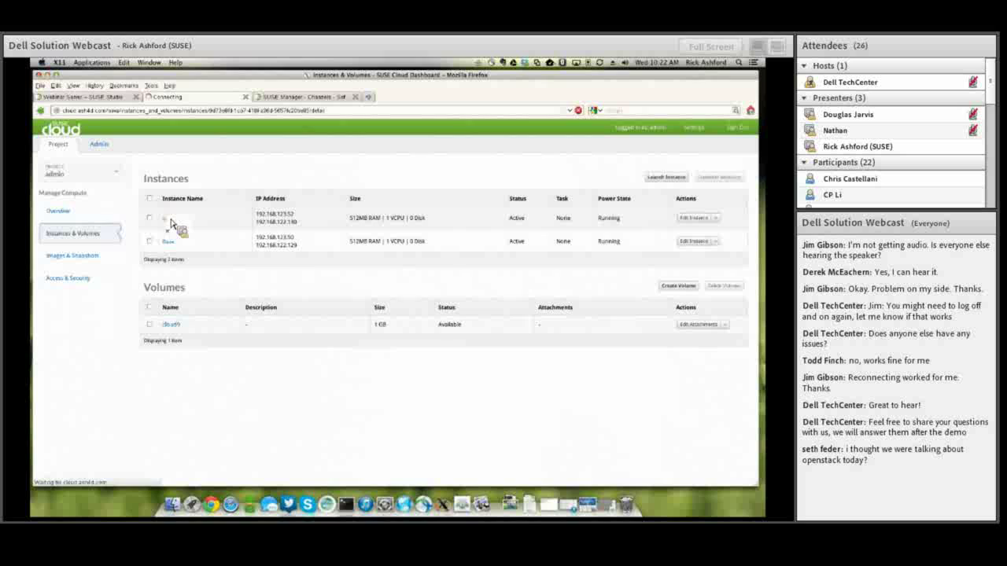
left_click(210, 176)
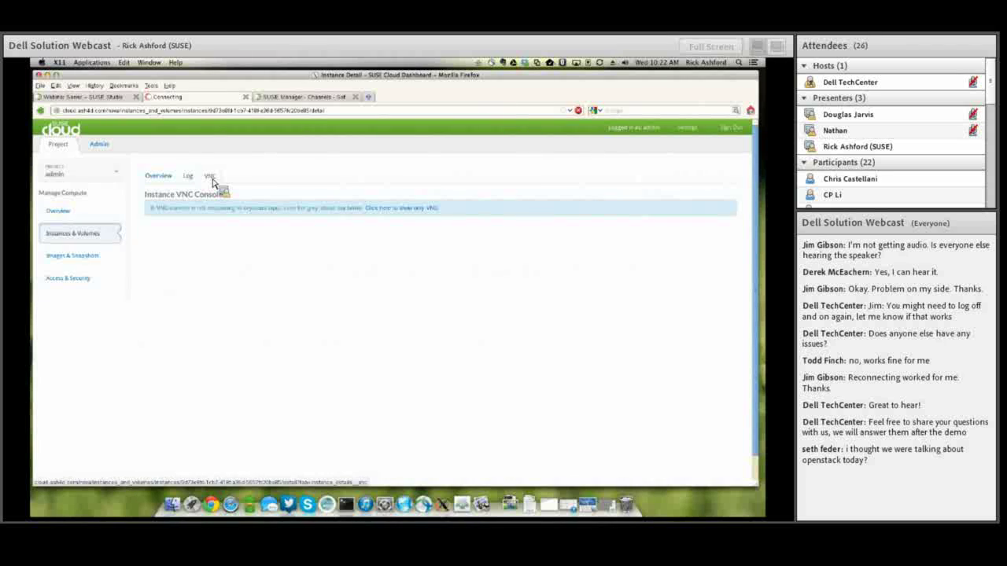
left_click(211, 177)
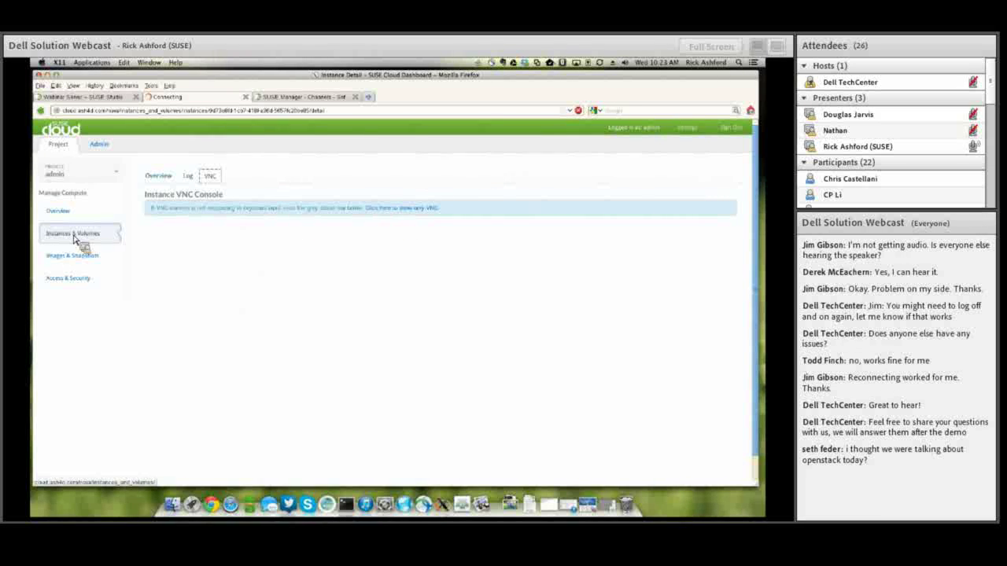
left_click(52, 220)
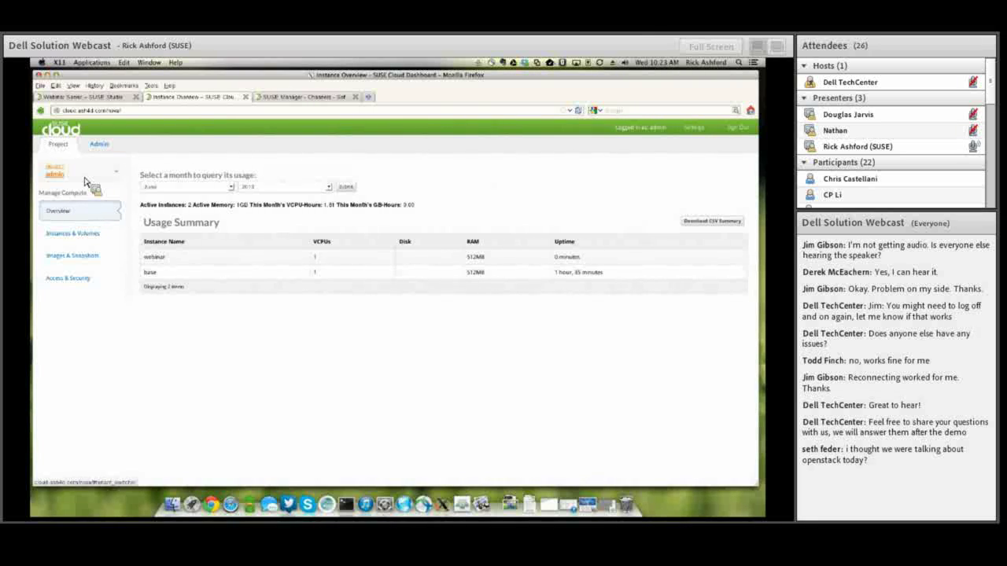
left_click(47, 241)
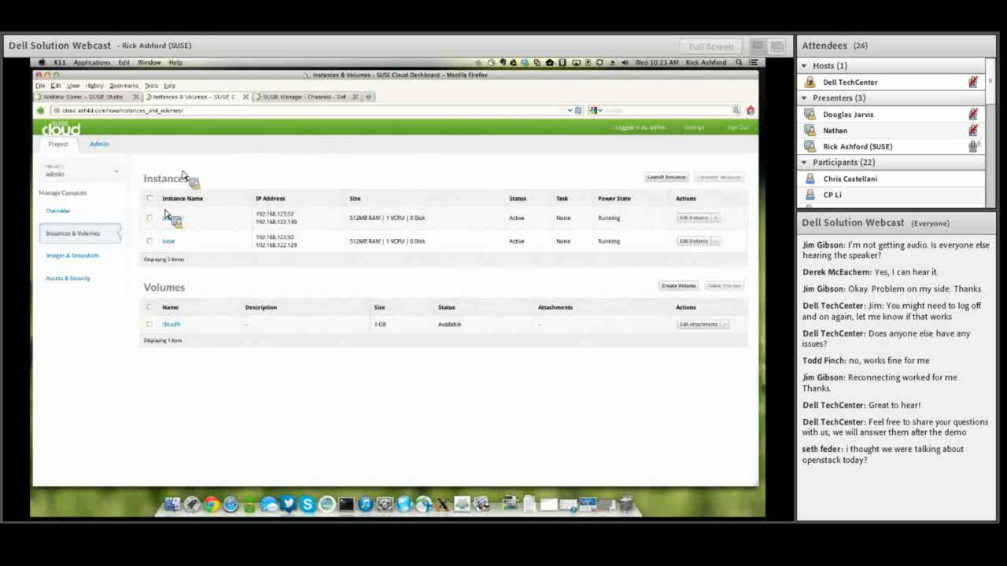
left_click(287, 98)
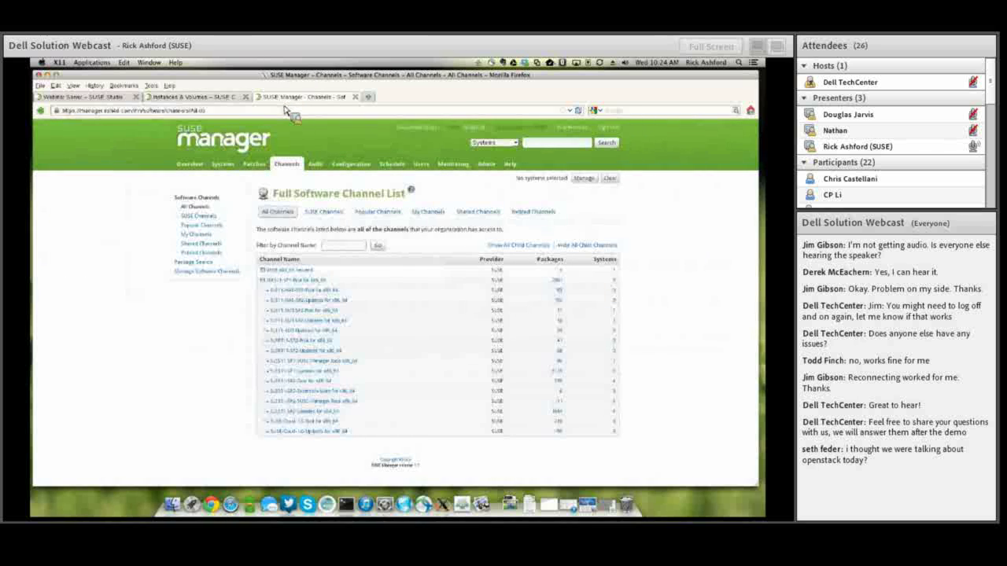
Sign back in to SUSE Manager with the login name and password to reach the Overview page.
left_click(236, 140)
type("rashford")
key("Tab")
type("****")
key("Return")
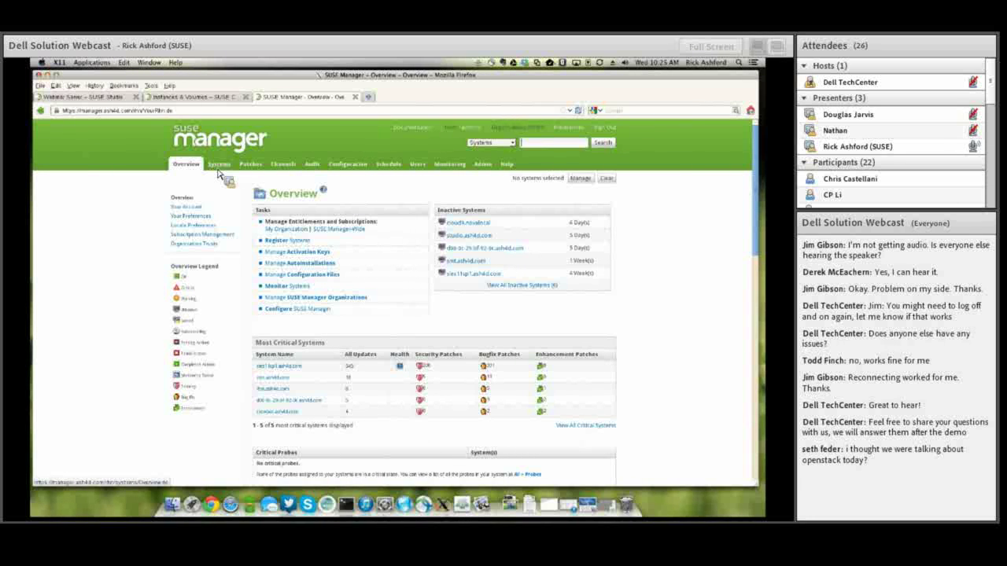
Open base.novalocal from the Systems list after a quick look at SUSE Cloud's instances.
left_click(219, 169)
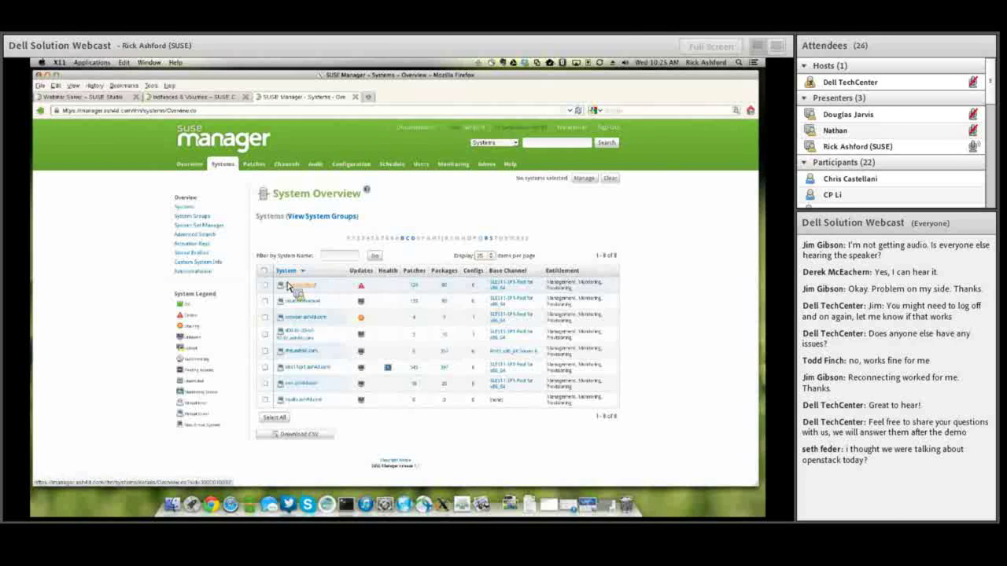
left_click(194, 96)
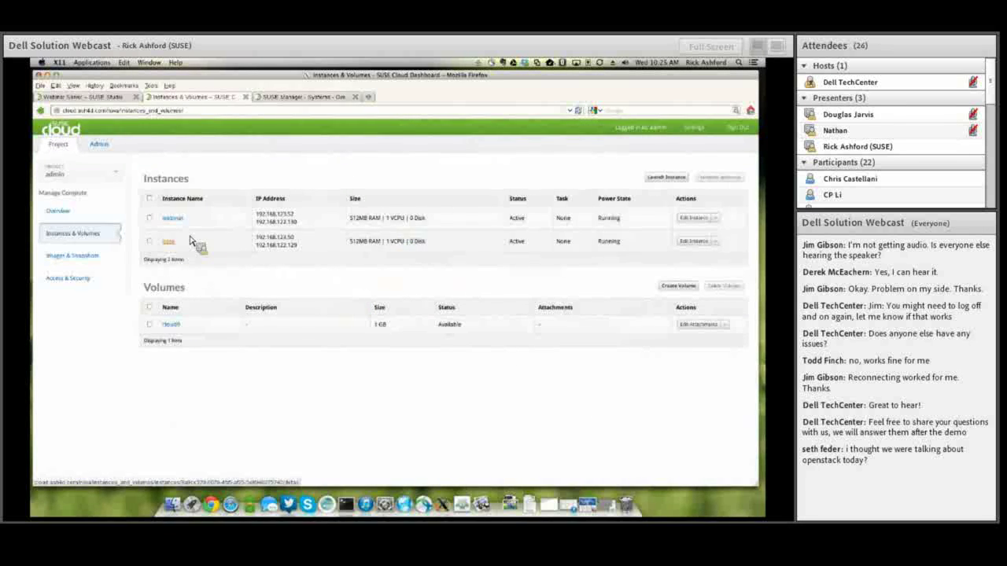
left_click(303, 96)
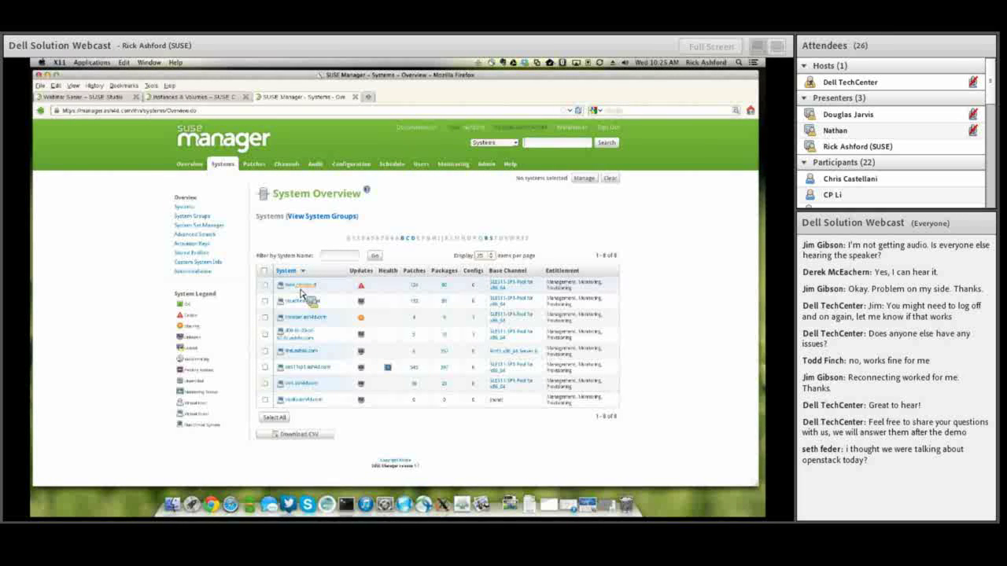
left_click(300, 289)
left_click(300, 213)
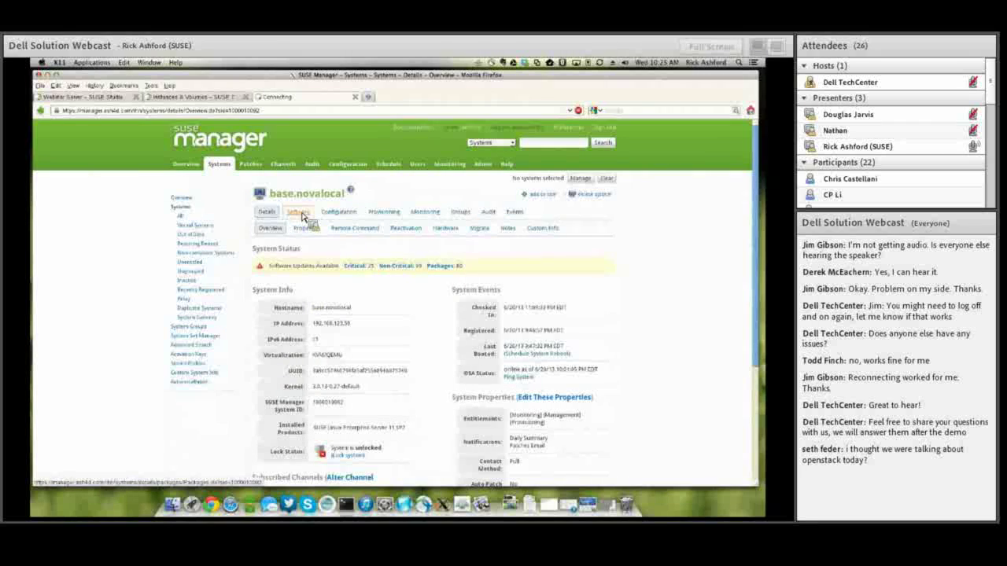
Browse base.novalocal's upgradable packages and open the kernel-default-3.0.74-0.6.8.1.x86_64 package details.
left_click(314, 246)
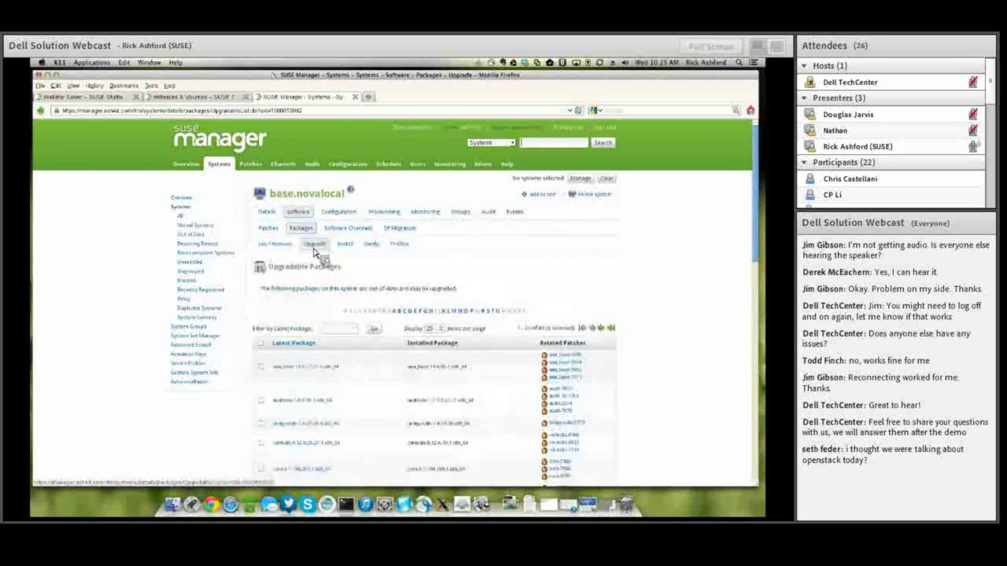
scroll(482, 391, "down", 10)
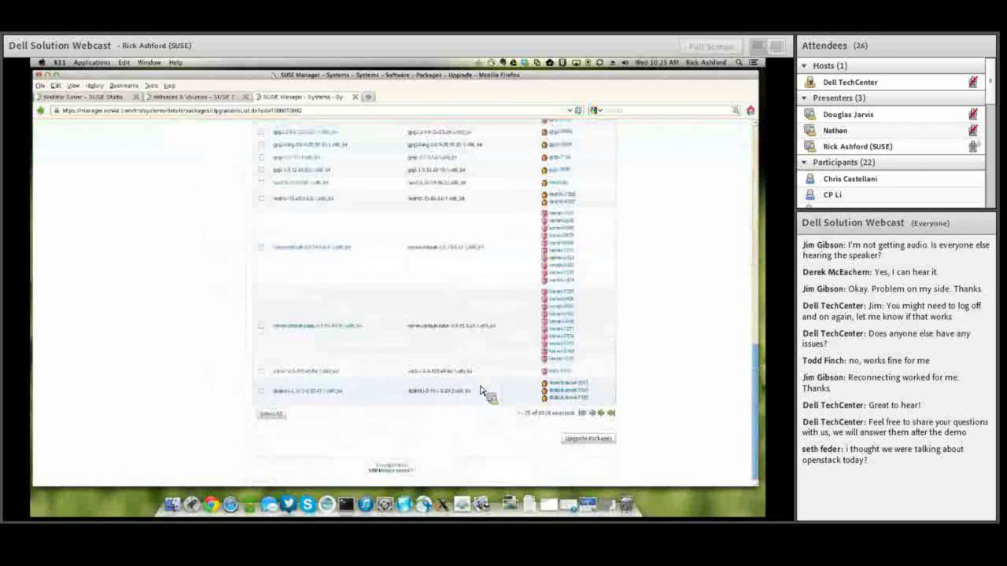
scroll(482, 391, "up", 10)
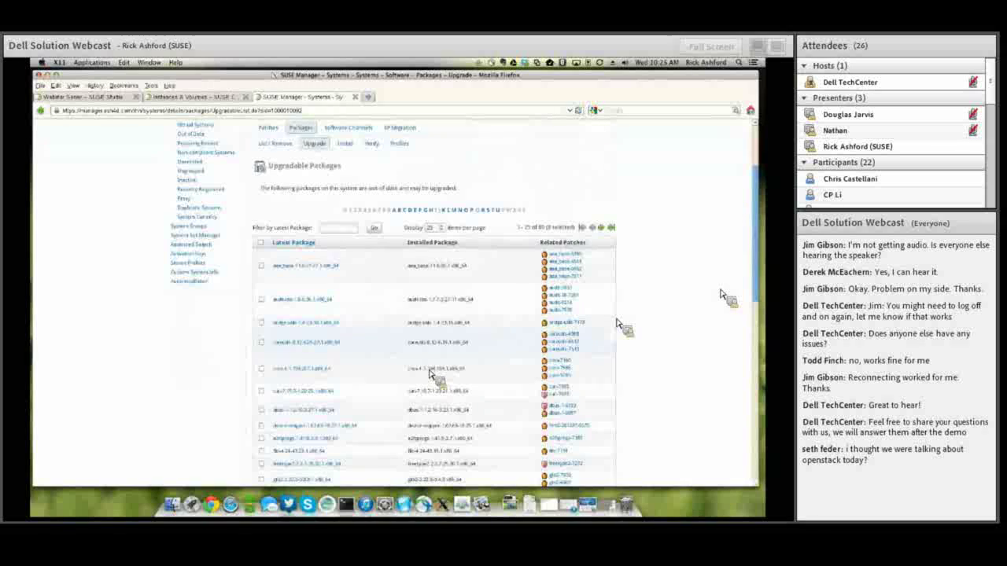
left_click_drag(754, 289, 760, 324)
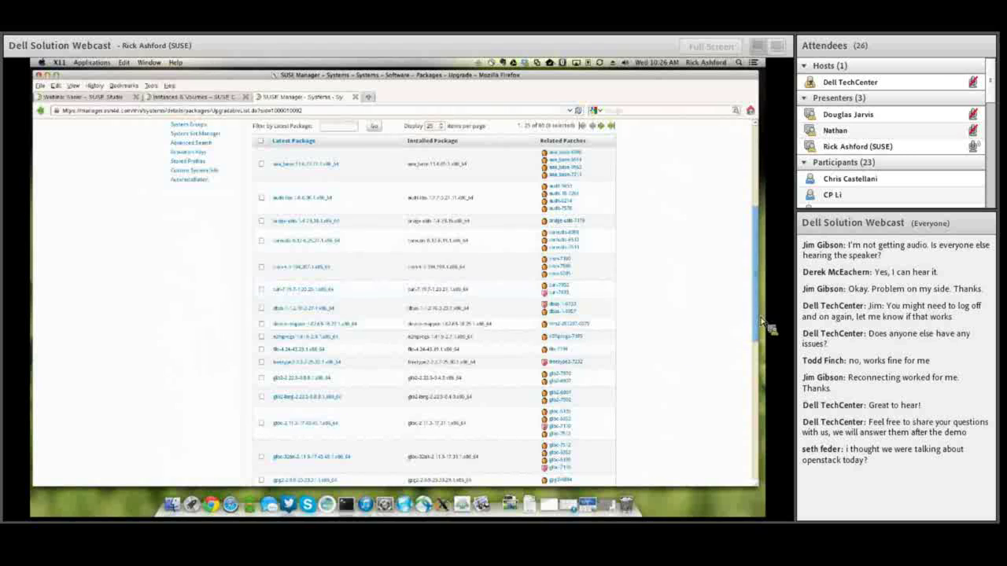
scroll(755, 330, "down", 5)
scroll(754, 349, "down", 7)
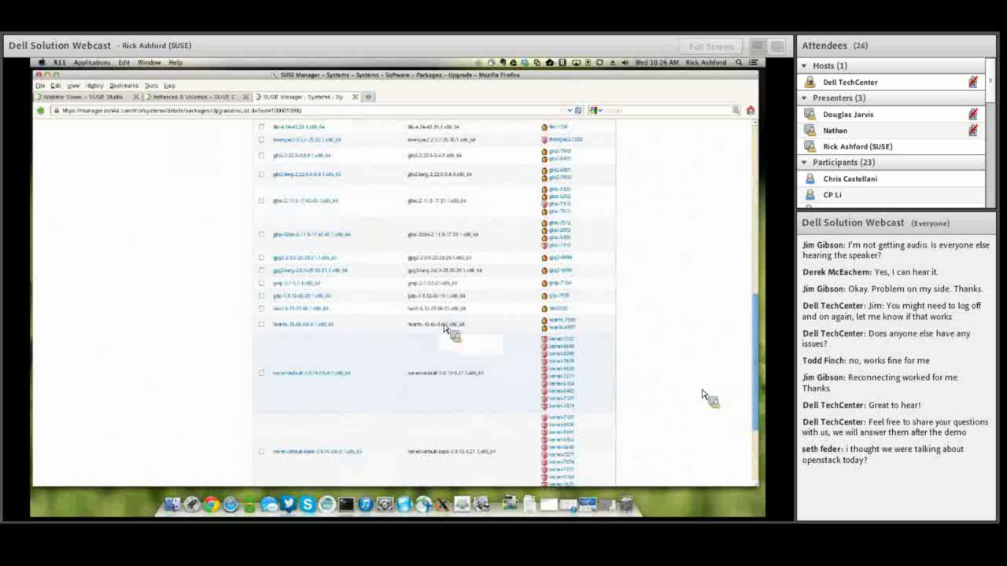
left_click(308, 375)
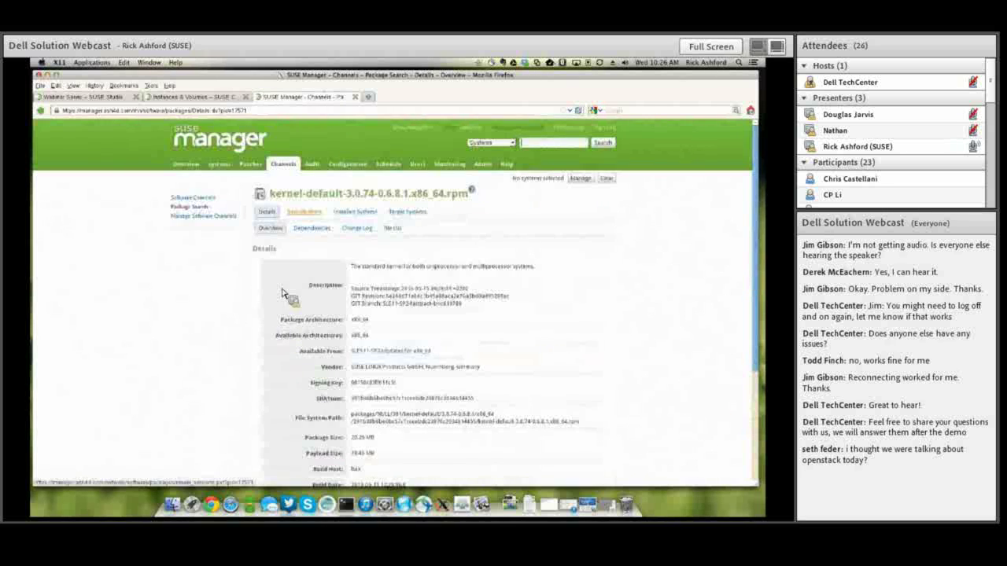
Open the kernel-6349 security advisory and scroll through its bug fixes, reboot_suggested keyword and CVEs.
left_click(41, 110)
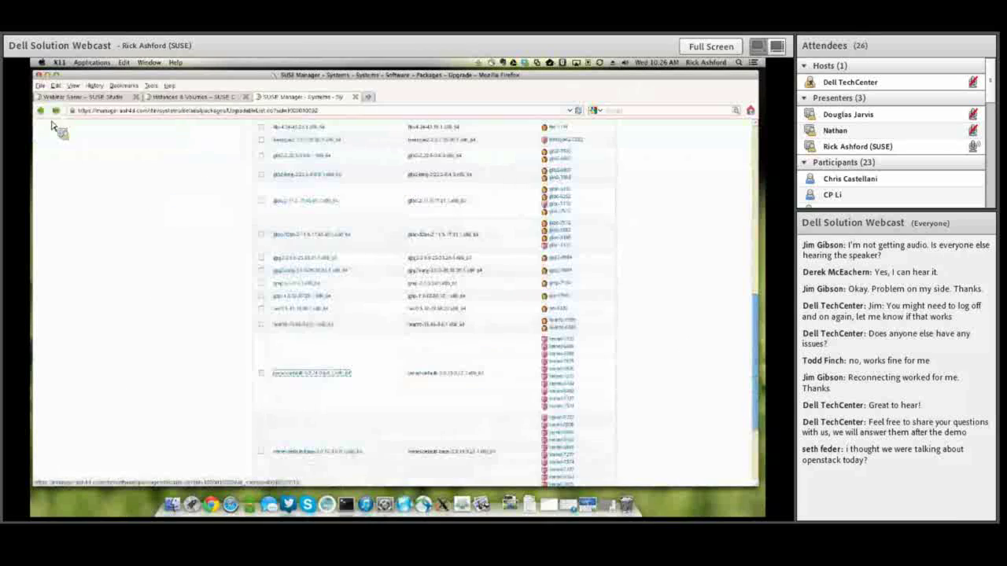
left_click(555, 368)
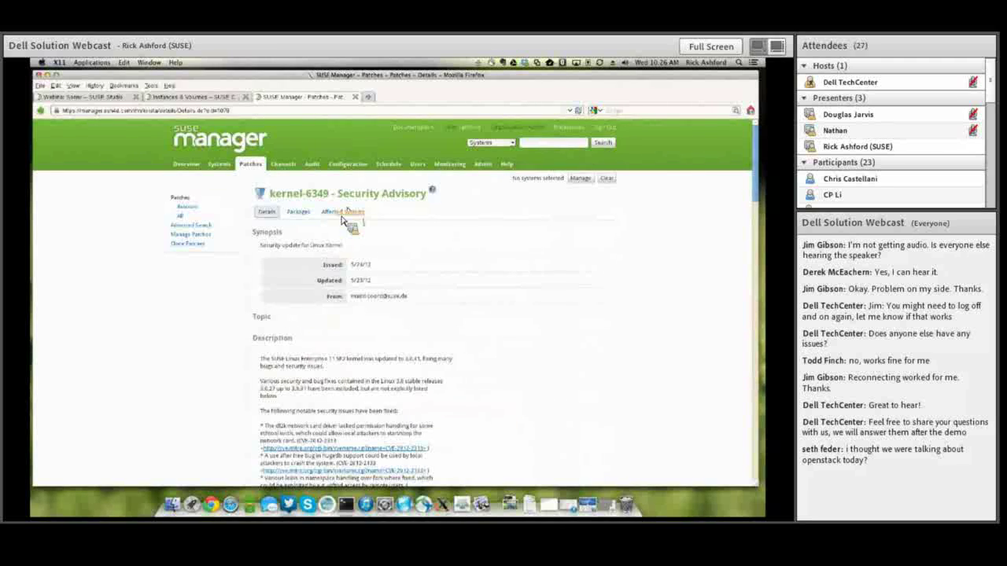
scroll(347, 221, "down", 3)
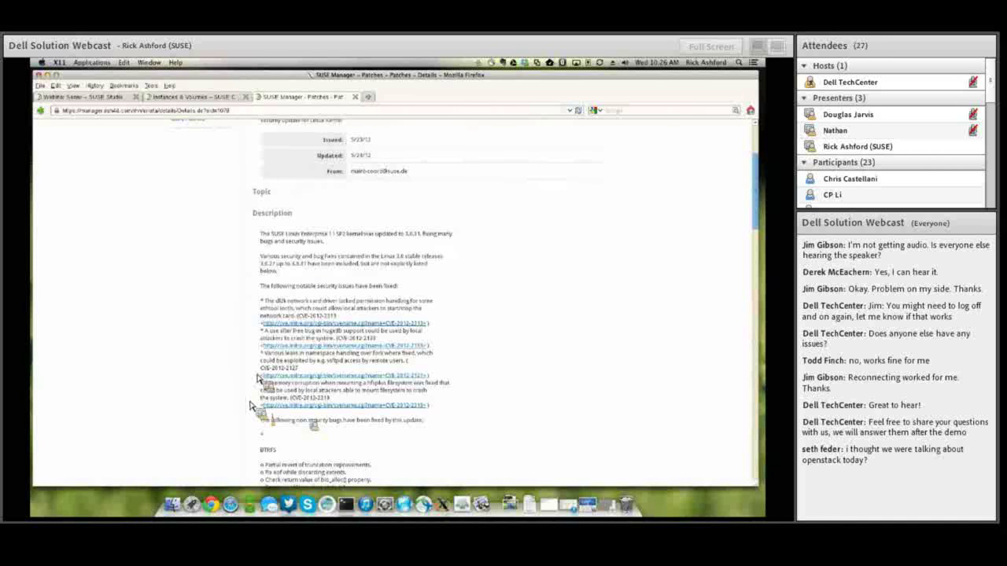
scroll(256, 368, "down", 10)
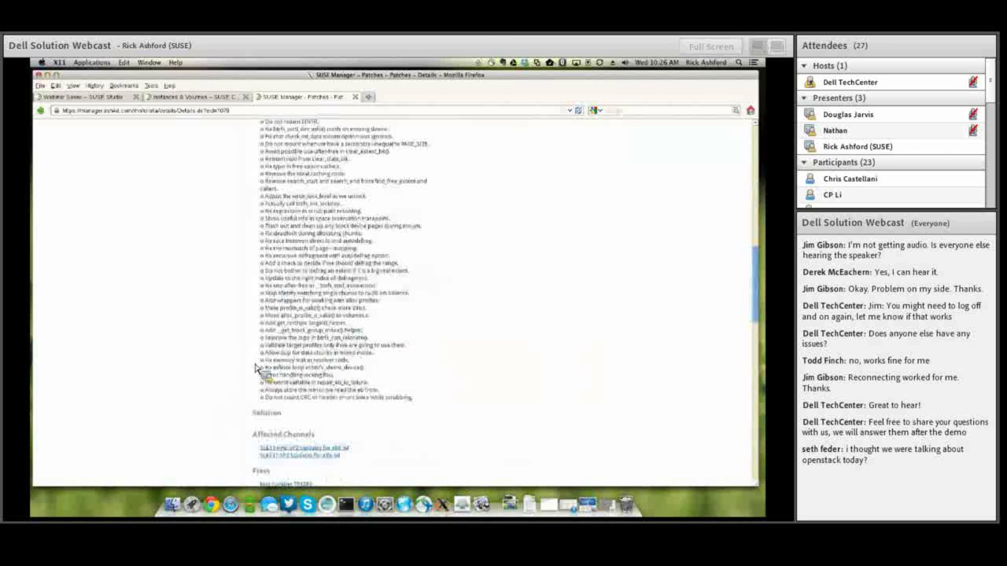
scroll(259, 354, "up", 6)
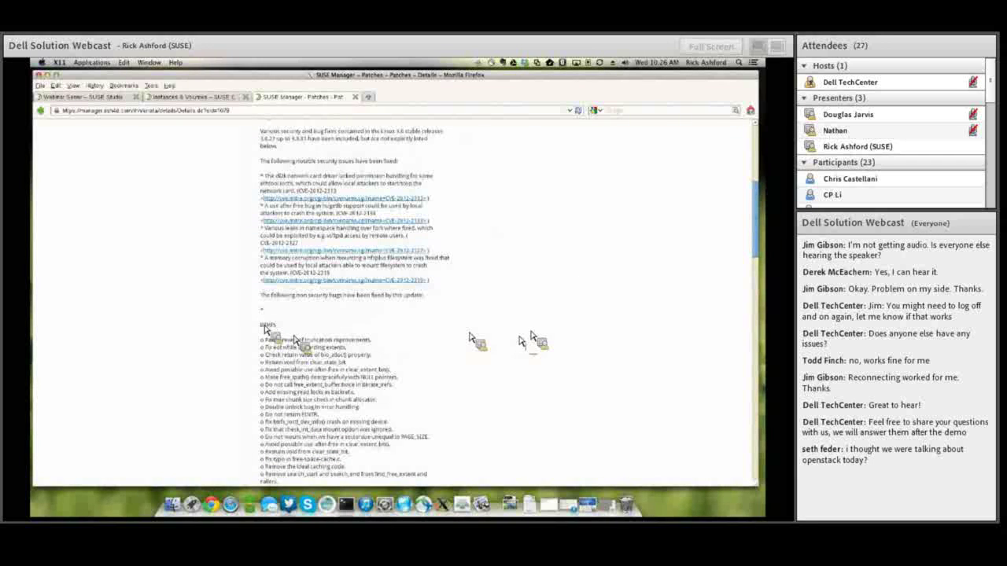
scroll(341, 247, "down", 10)
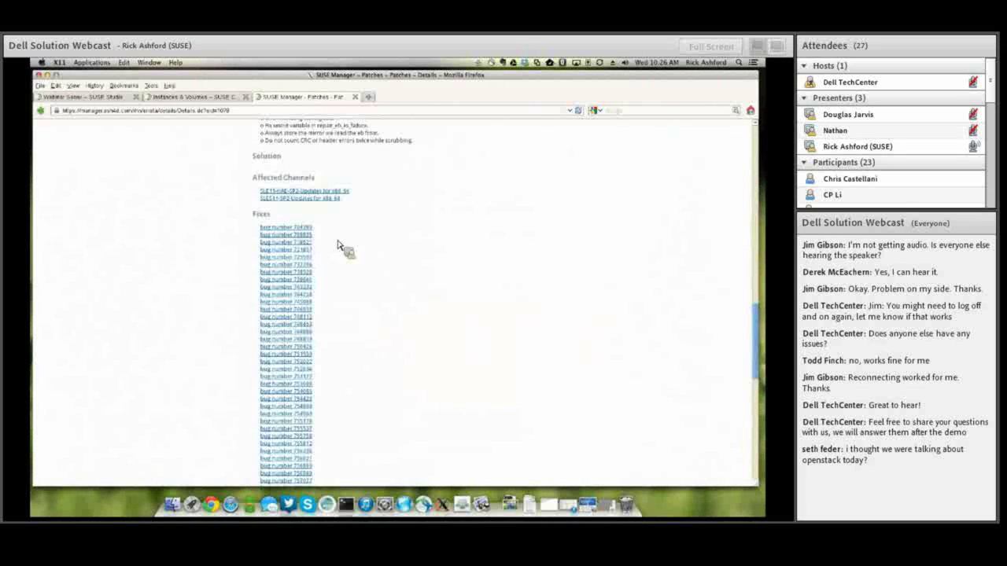
scroll(415, 329, "down", 8)
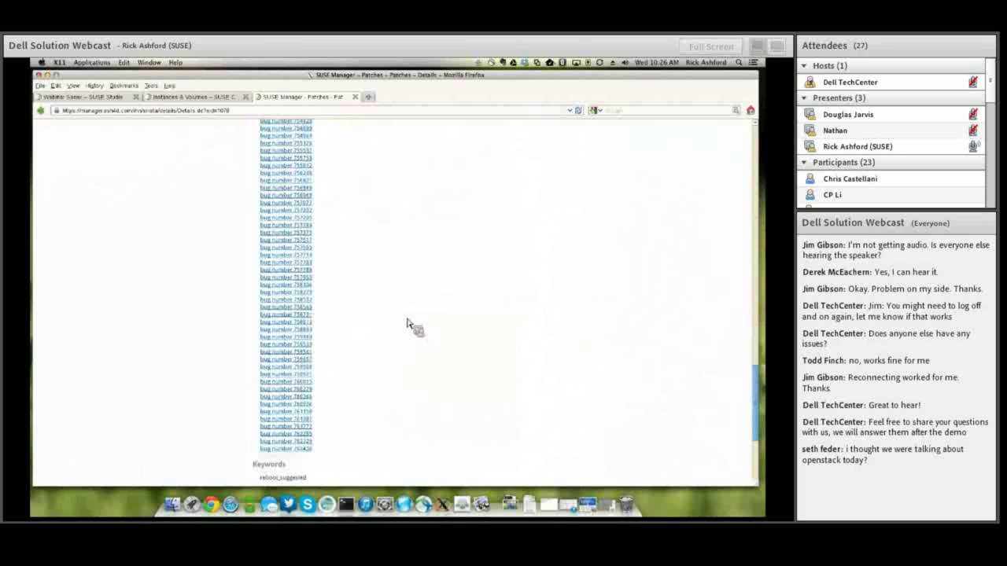
scroll(393, 326, "down", 1)
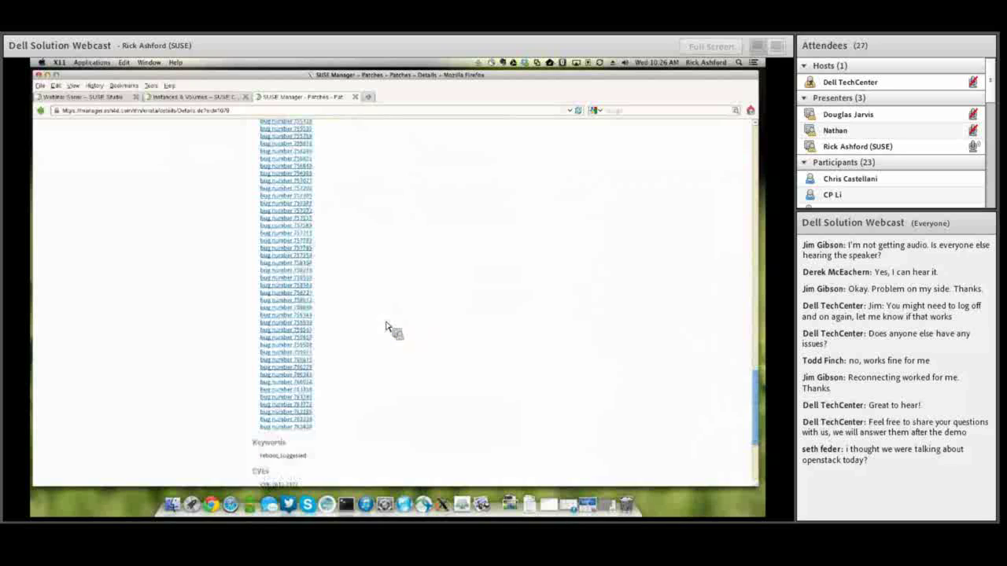
scroll(385, 326, "down", 2)
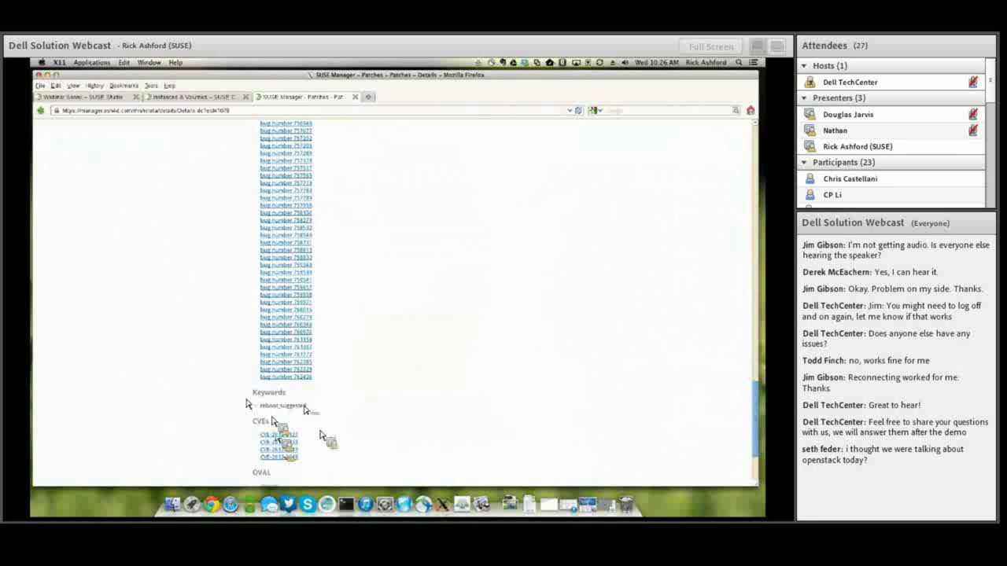
scroll(320, 435, "down", 3)
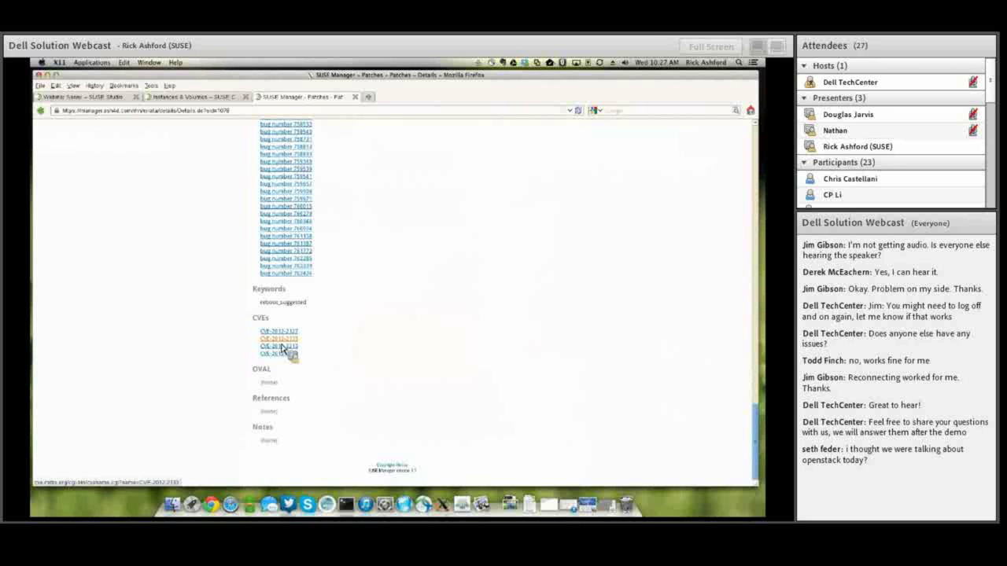
scroll(283, 347, "up", 10)
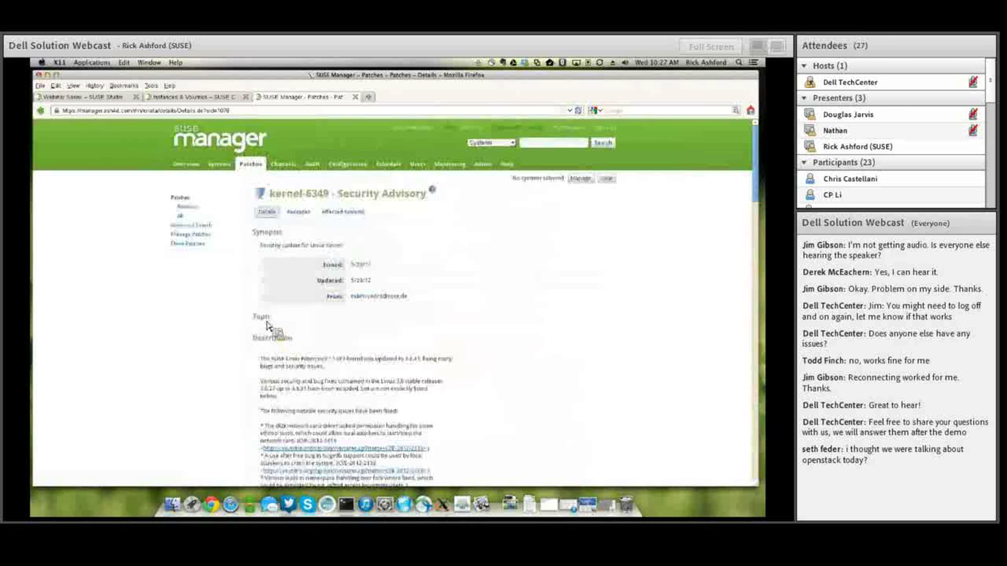
Show the systems affected by the kernel-6349 advisory.
left_click(343, 212)
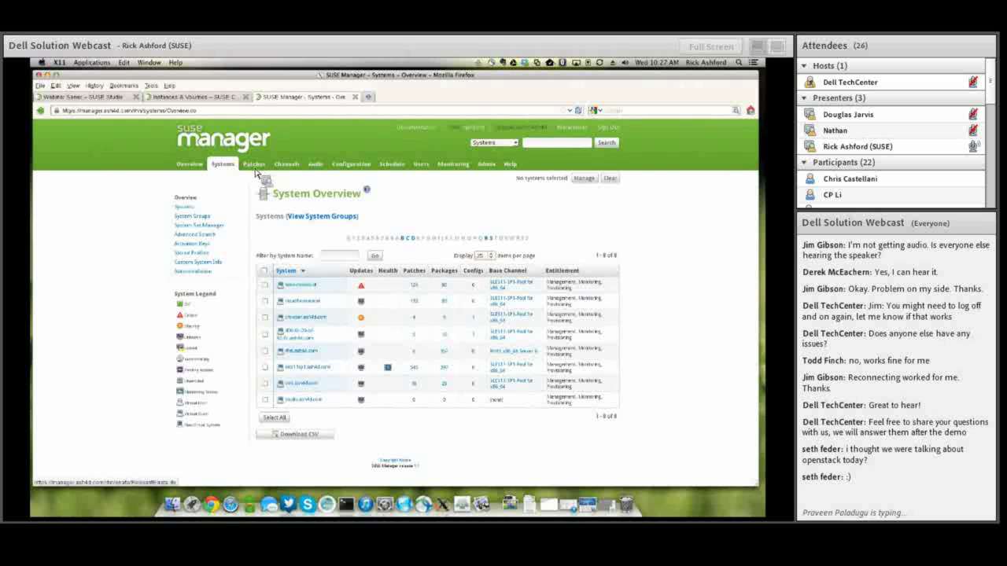
Open base.novalocal's Software > Packages > Profiles comparison page.
left_click(296, 286)
left_click(299, 212)
left_click(405, 244)
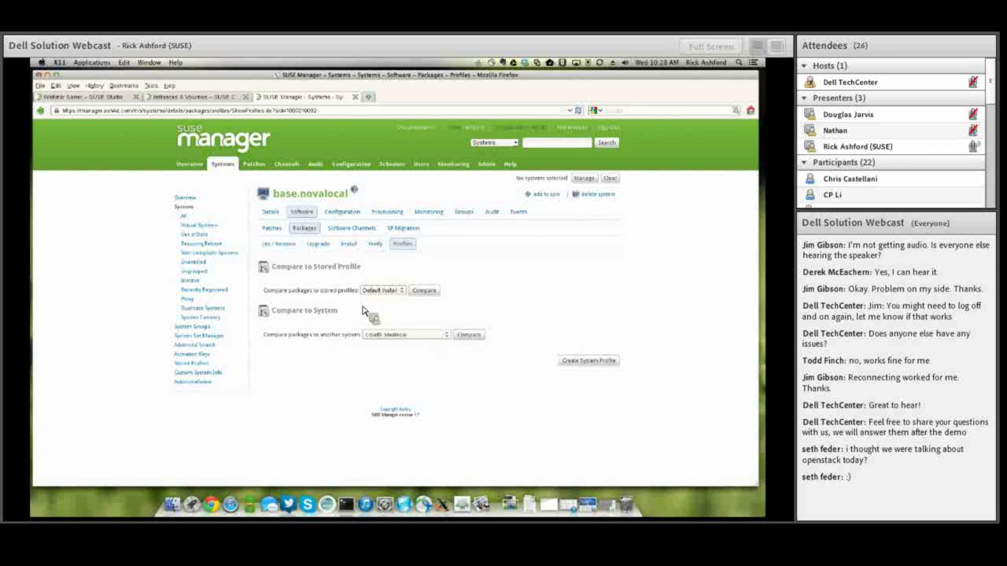
Compare base.novalocal's packages against cloud9.novalocal, review the 48 differences, then return to Systems.
left_click(380, 336)
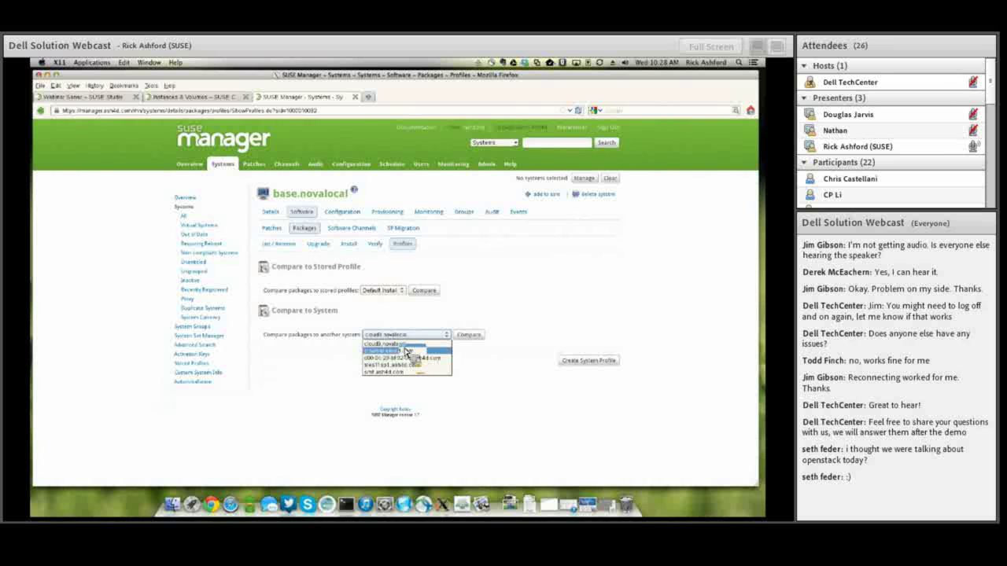
left_click(535, 373)
left_click(465, 336)
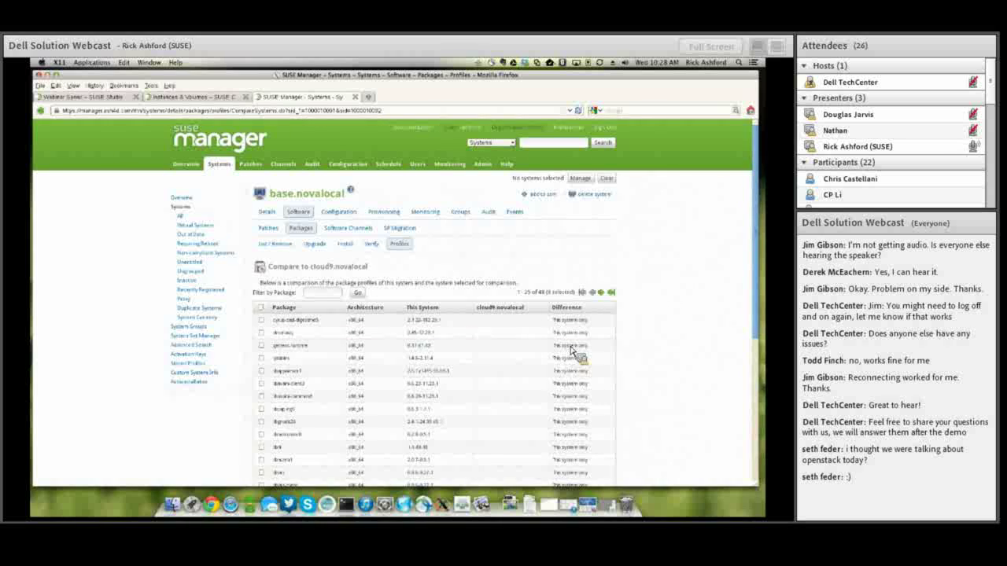
scroll(670, 358, "down", 5)
scroll(671, 357, "up", 4)
scroll(670, 358, "up", 2)
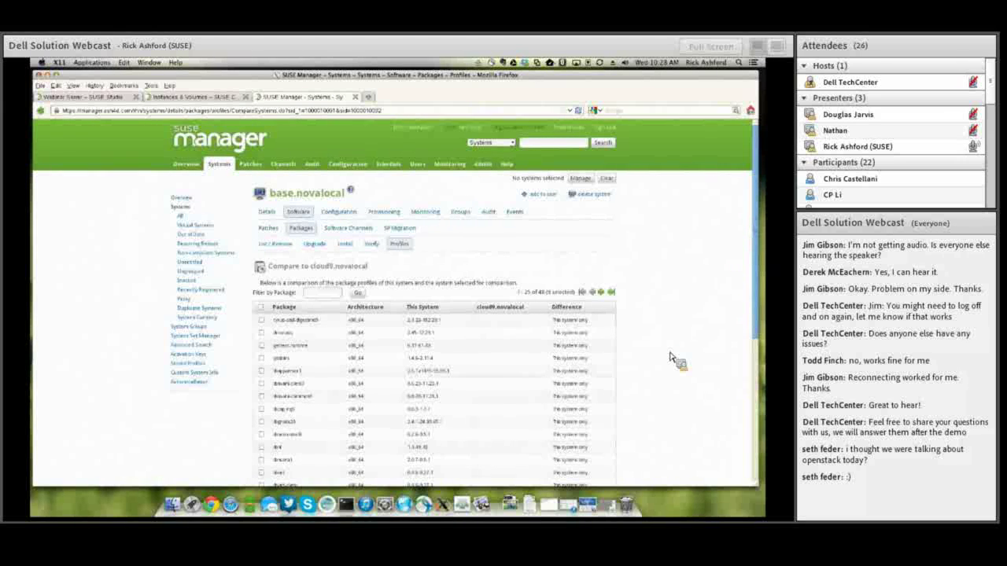
scroll(670, 358, "down", 5)
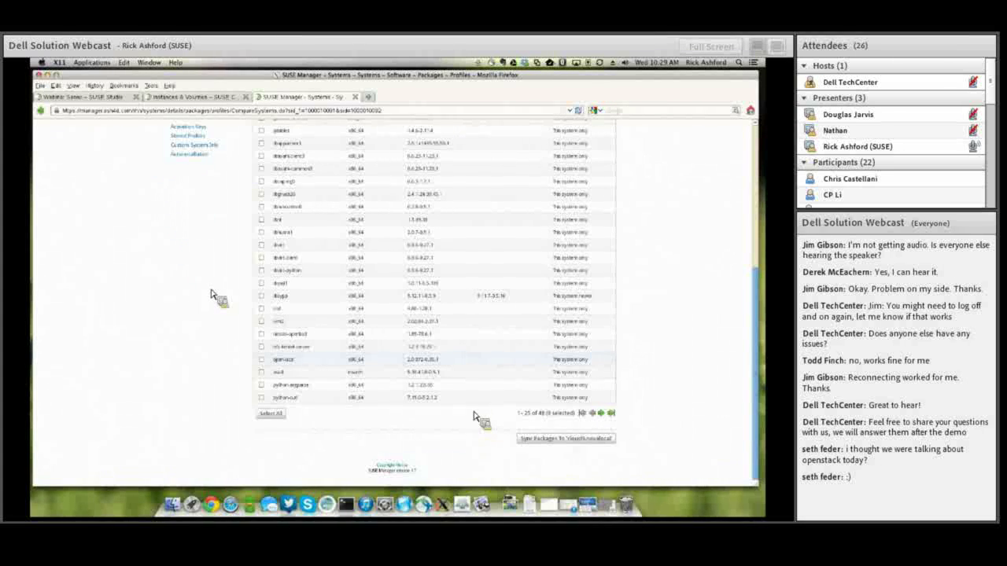
scroll(213, 295, "up", 5)
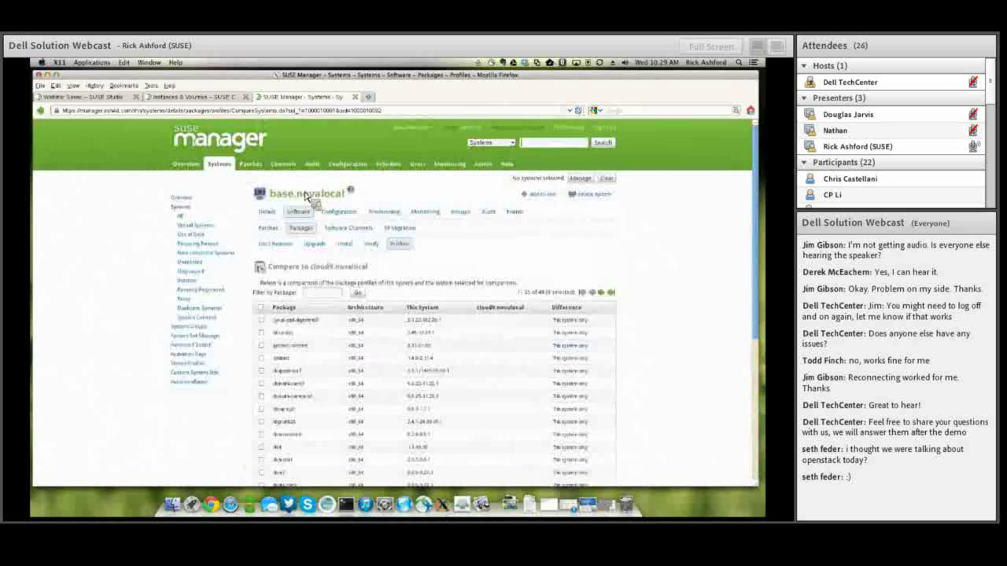
left_click(220, 164)
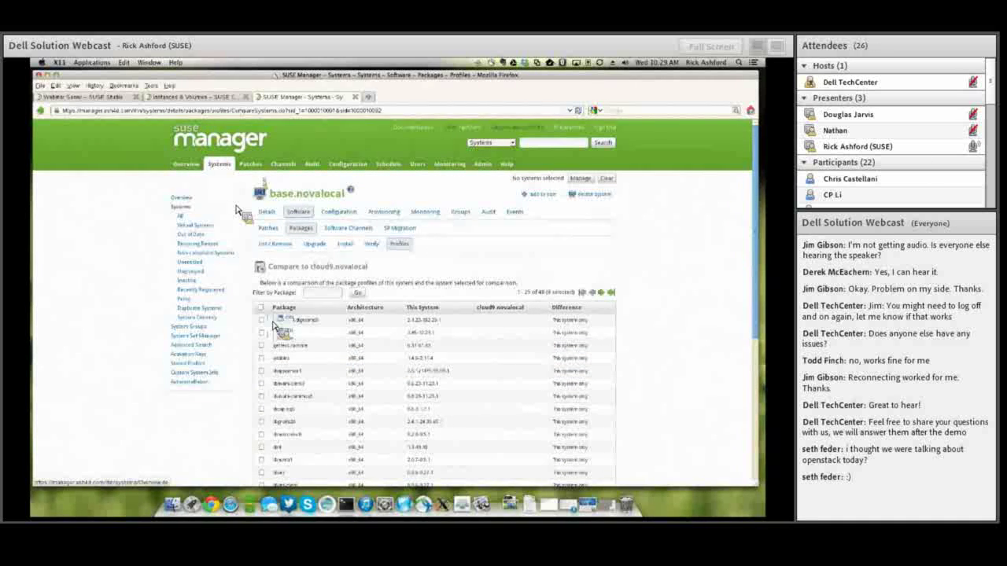
Review sles11sp1.ash4d.com's SLES 11 SP1-to-SP2 migration channels, then go back to System Overview.
left_click(311, 367)
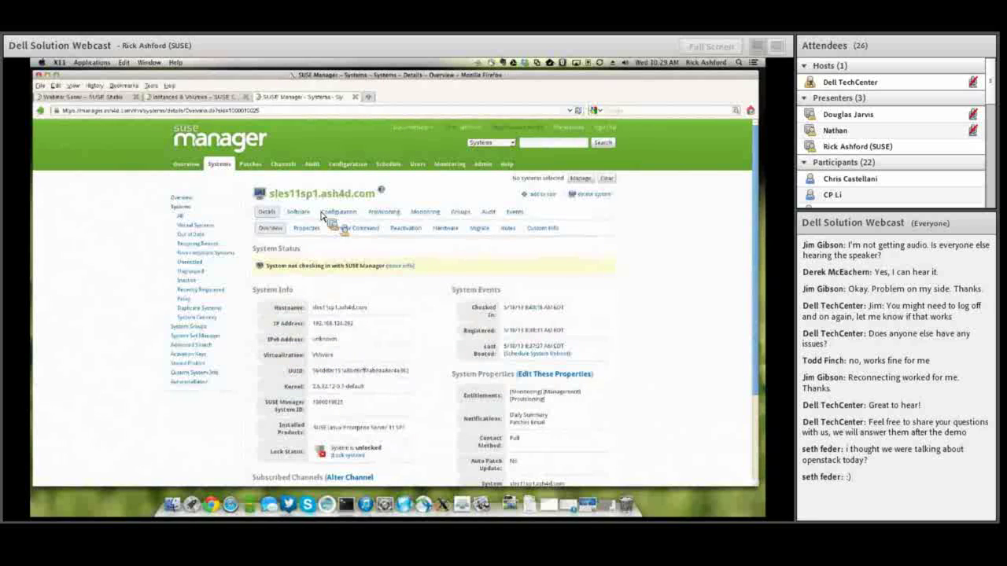
left_click(305, 212)
left_click(403, 230)
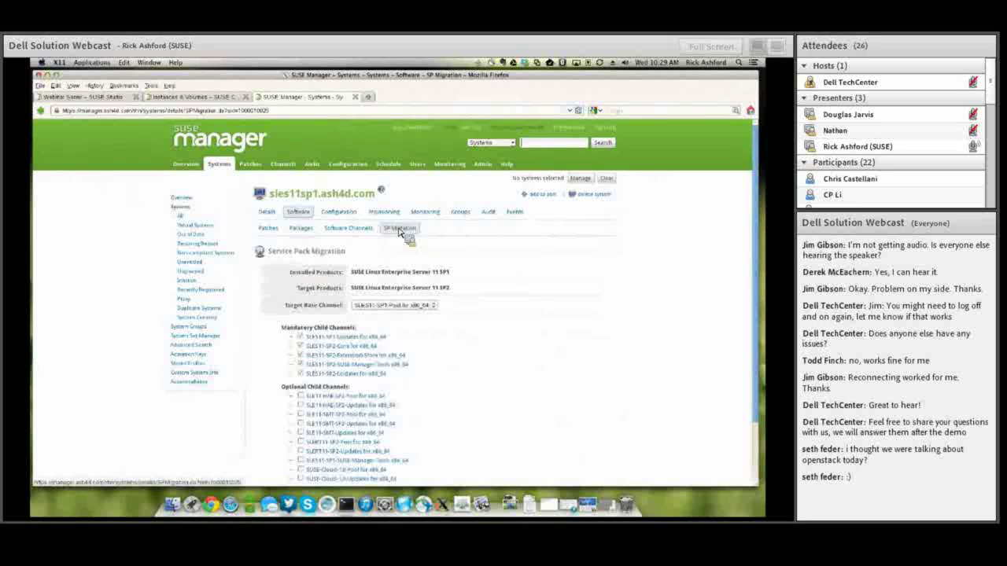
scroll(456, 295, "down", 2)
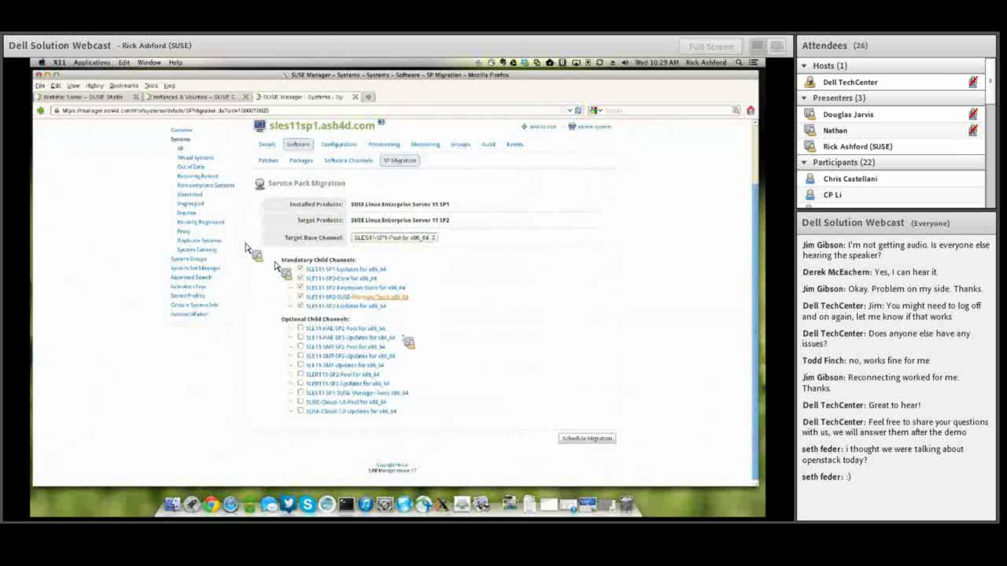
scroll(246, 174, "up", 2)
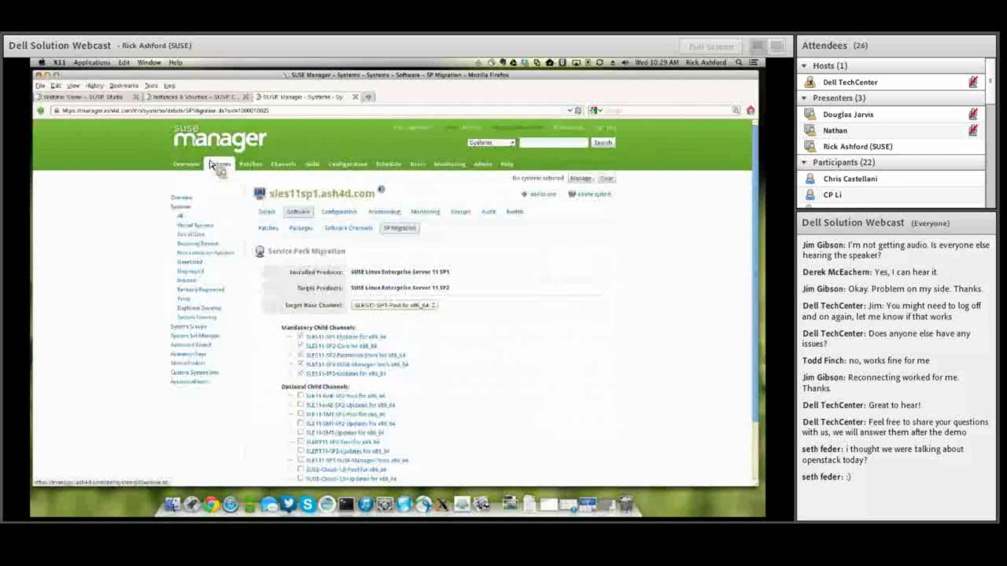
left_click(215, 165)
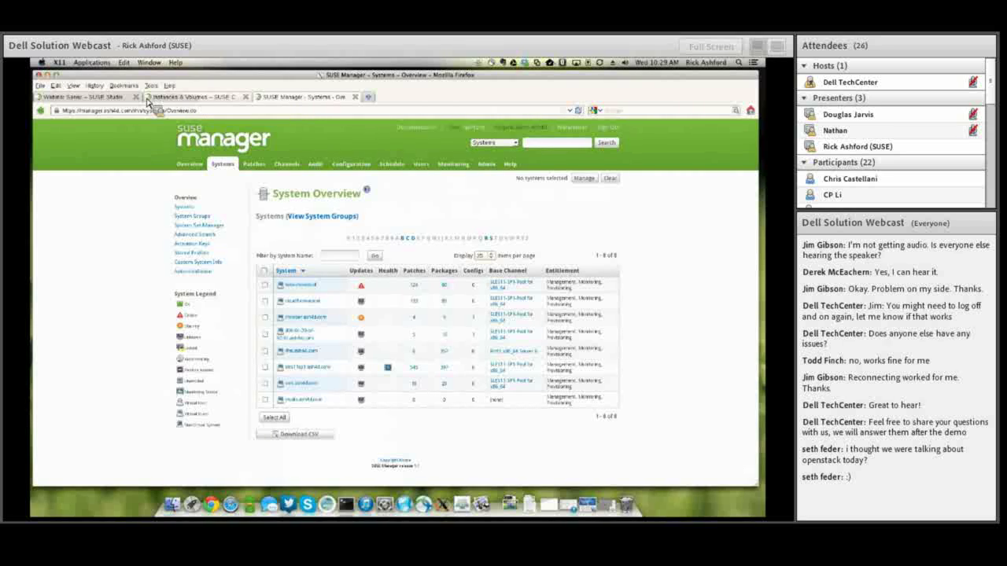
Switch to the Webinar Server build page in SUSE Studio.
left_click(77, 98)
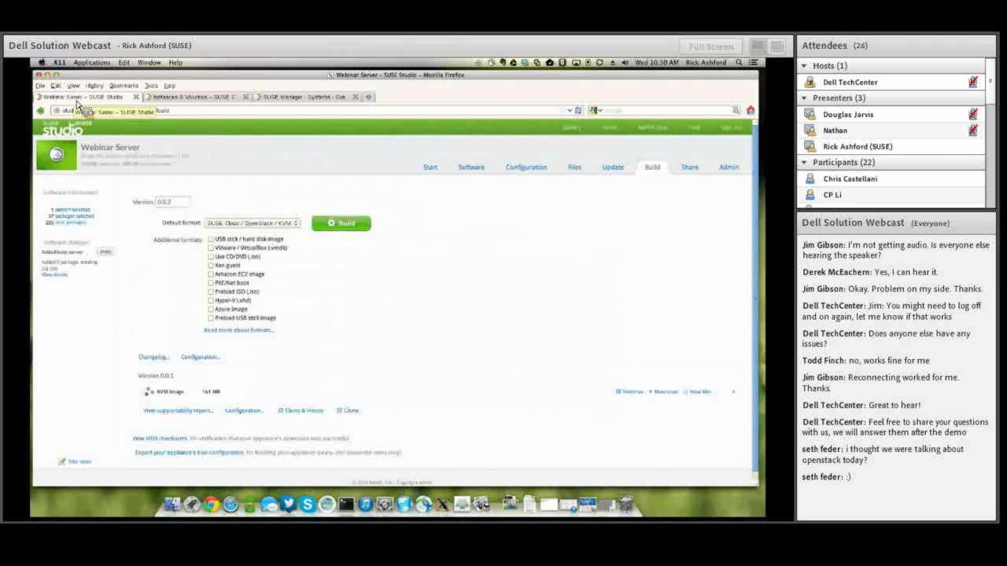
Switch to the SUSE Cloud dashboard's Instances & Volumes page.
left_click(204, 97)
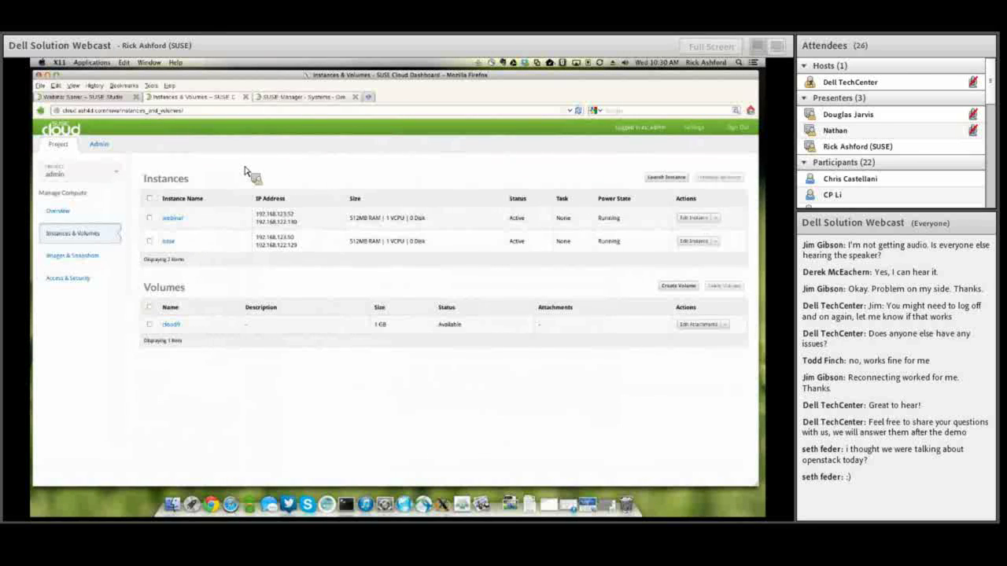
Leave the SUSE Cloud Instances & Volumes page for the SUSE Manager Systems Overview tab.
left_click(290, 98)
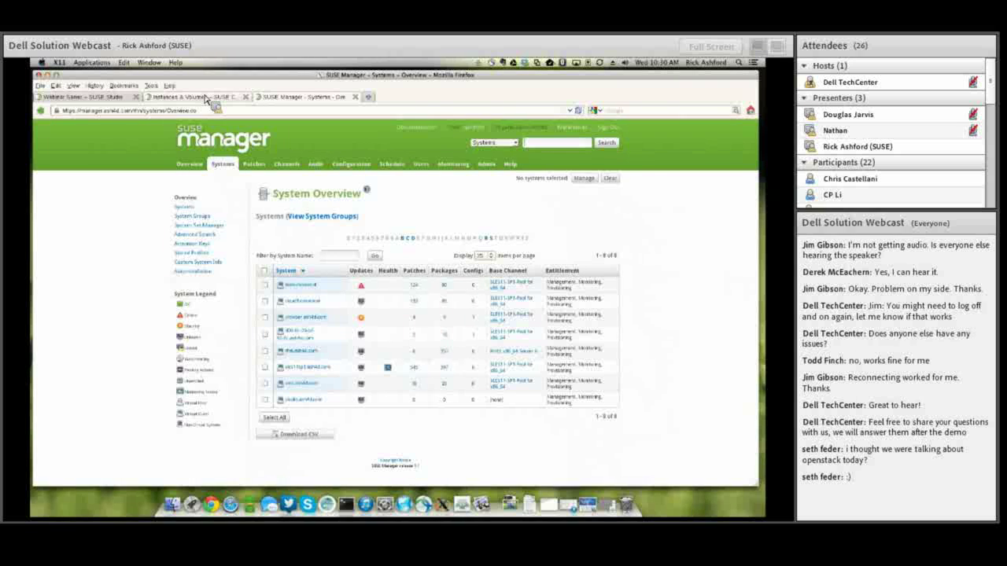
Bring the SUSE Cloud Instances & Volumes tab back to the front.
left_click_drag(204, 97, 197, 137)
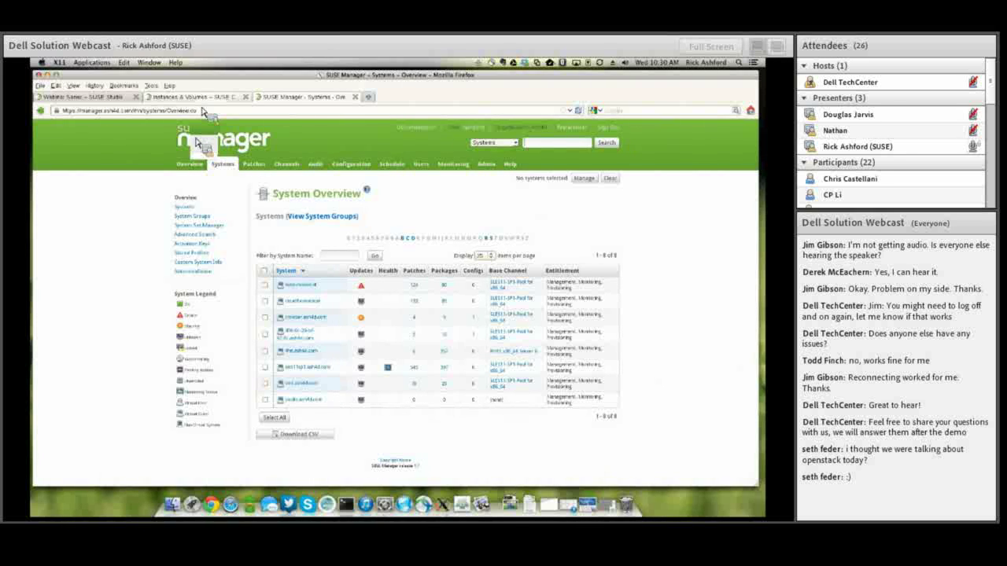
left_click_drag(189, 141, 186, 150)
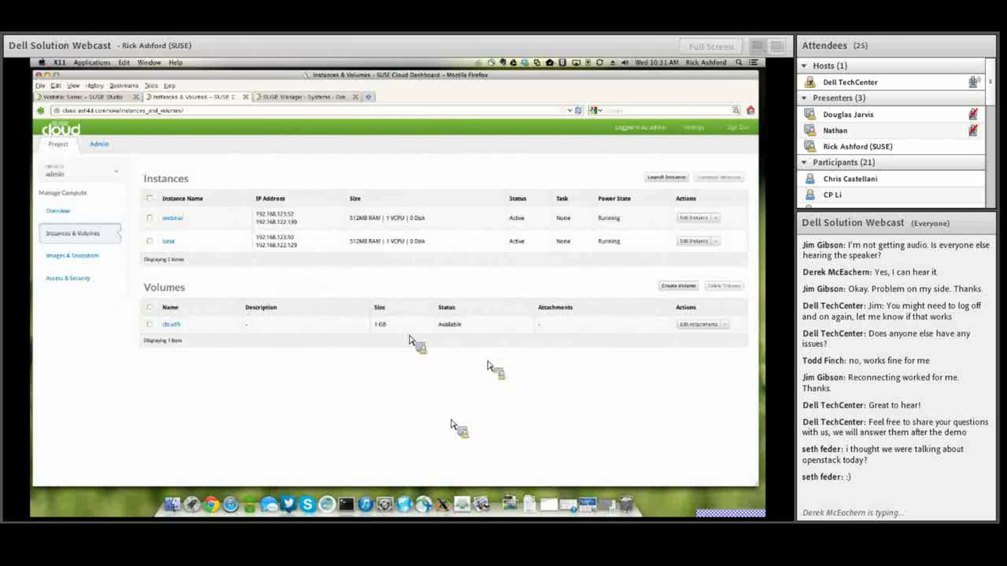
Switch to the 'SUSE Manager – Systems – Overview' tab listing the eight registered systems.
mouse_move(563, 509)
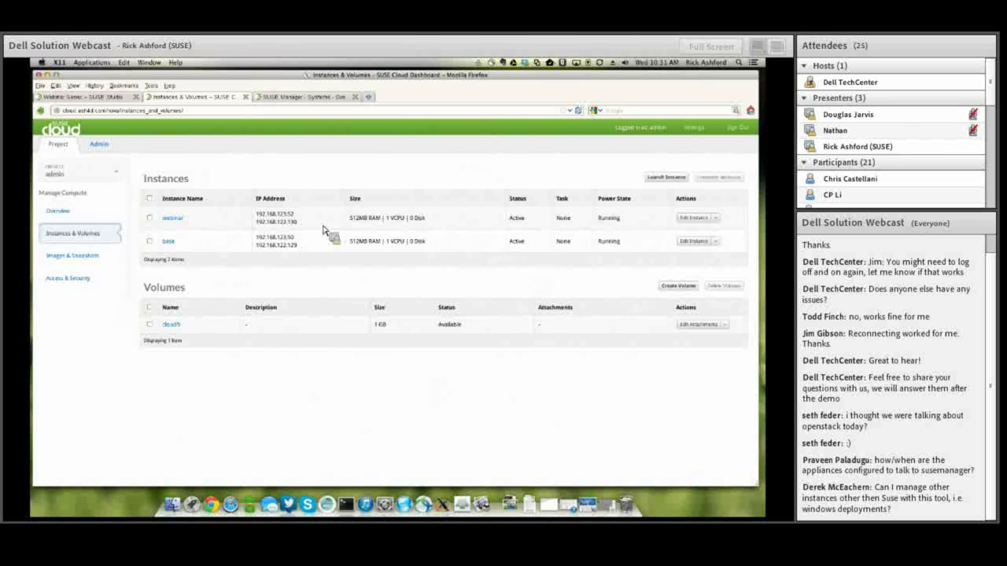
left_click(324, 96)
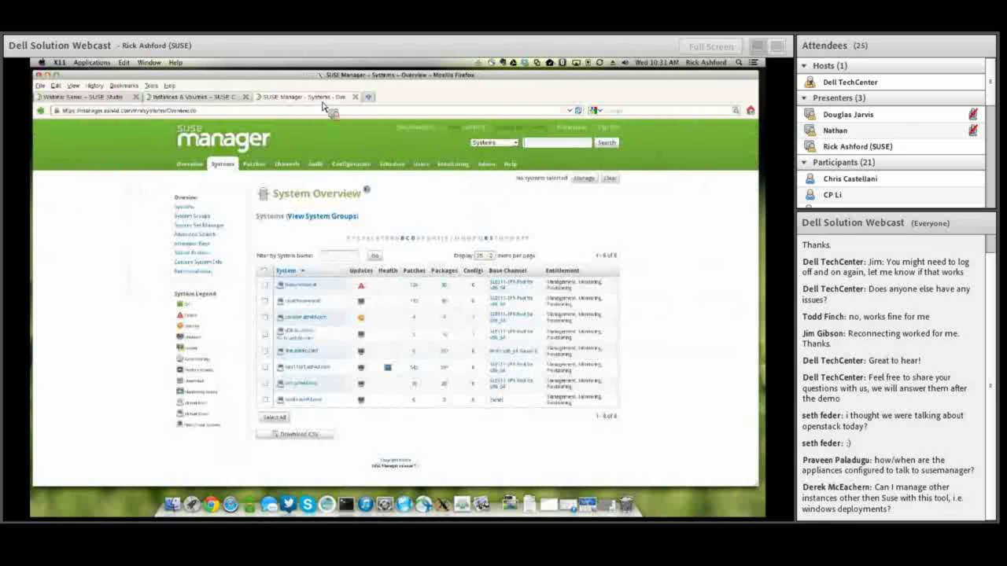
left_click(286, 164)
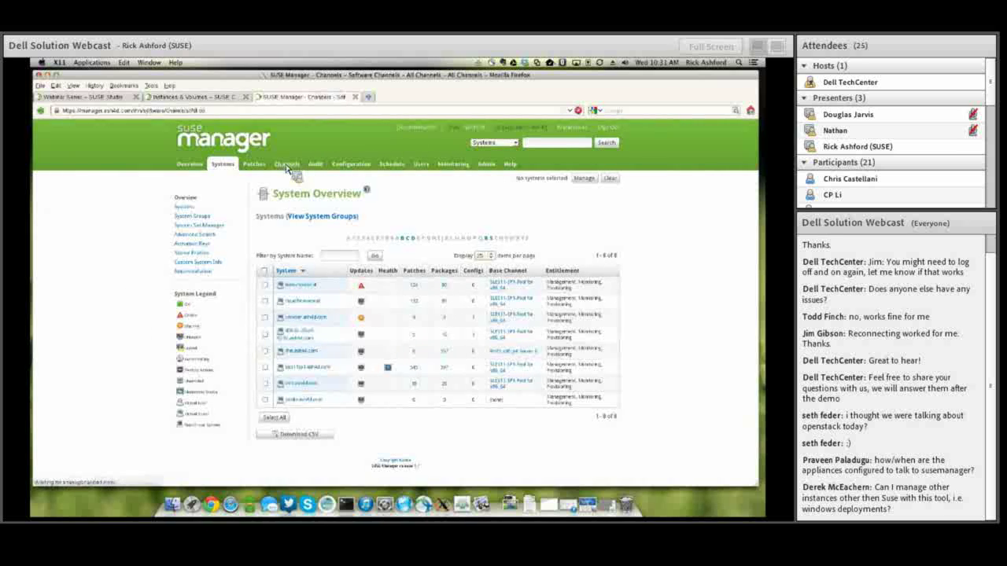
left_click(264, 281)
left_click(263, 301)
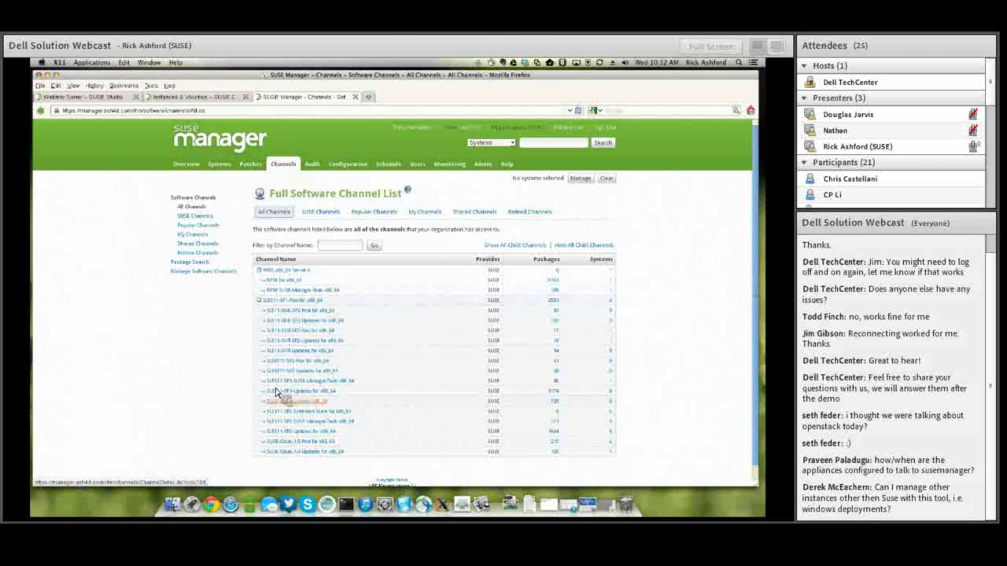
left_click(219, 163)
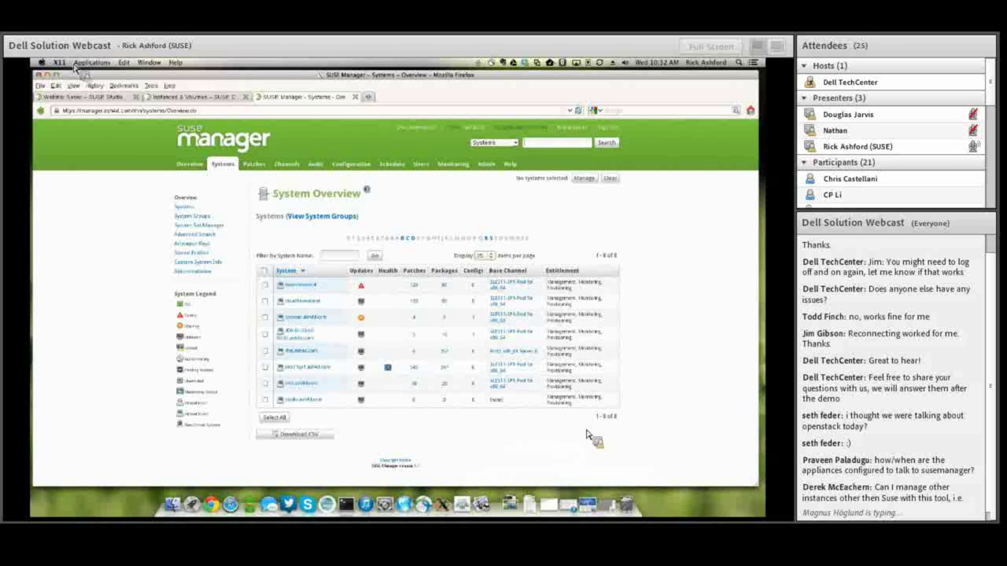
Open the Webinar Server's Configuration > Appliance page and scroll to the SUSE Cloud/SUSE Manager settings.
left_click(79, 97)
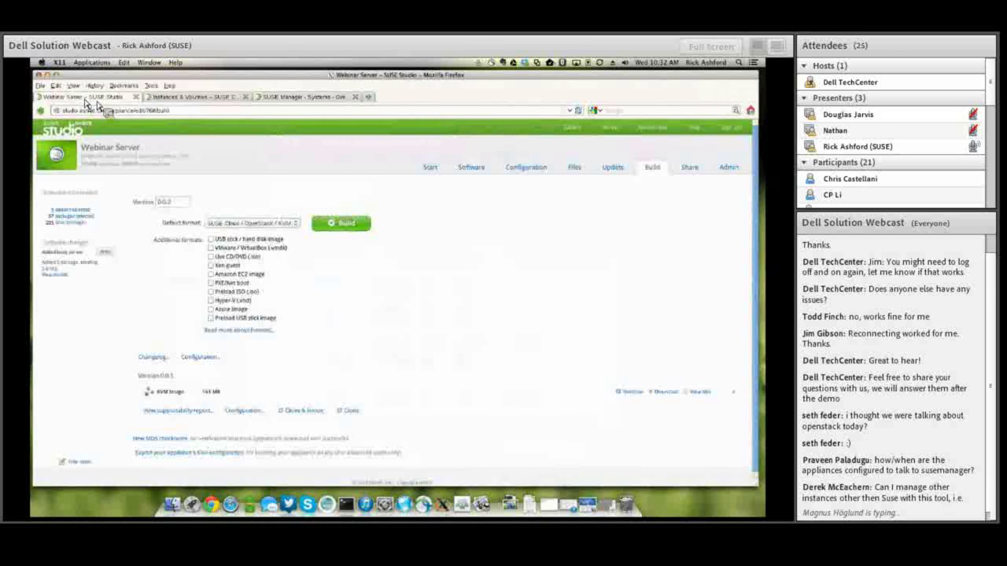
left_click(541, 170)
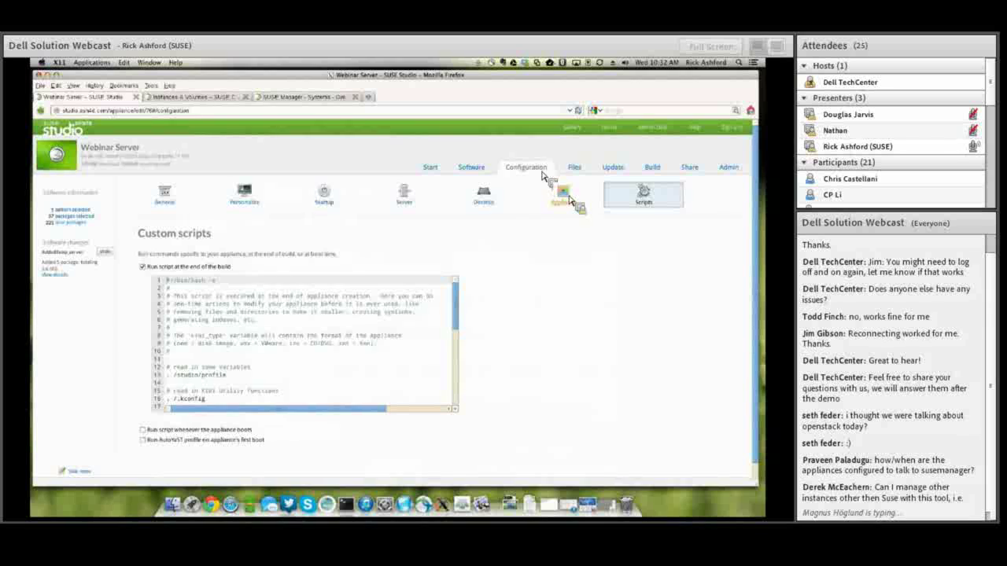
left_click(564, 195)
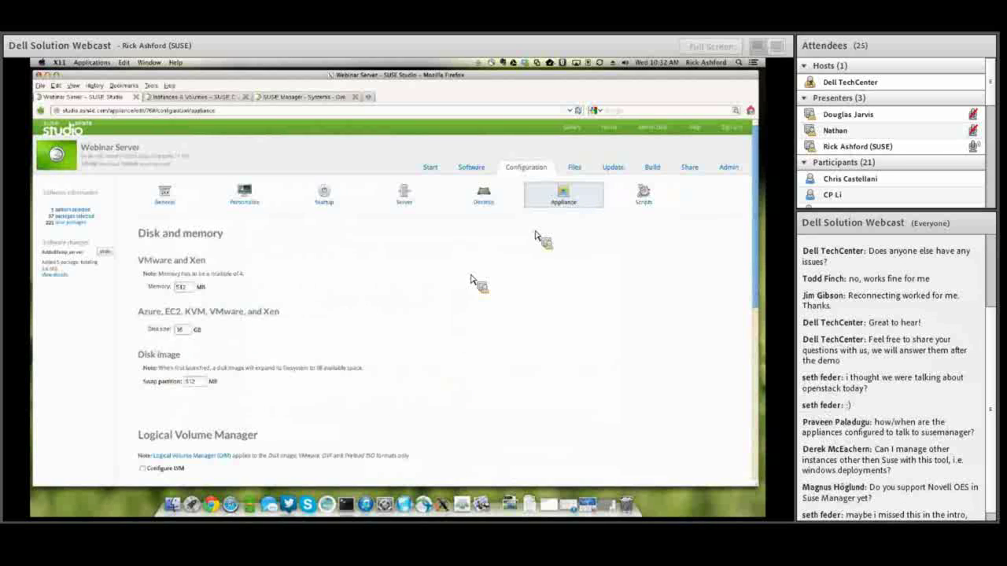
scroll(438, 283, "down", 5)
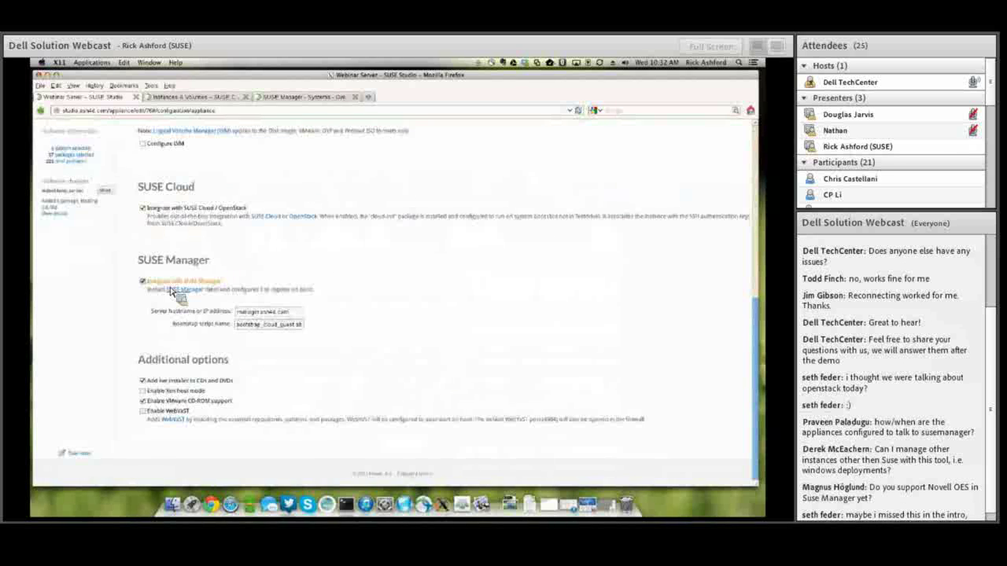
Highlight the SUSE Manager hostname and bootstrap script name values, then return to SUSE Manager.
triple_click(265, 313)
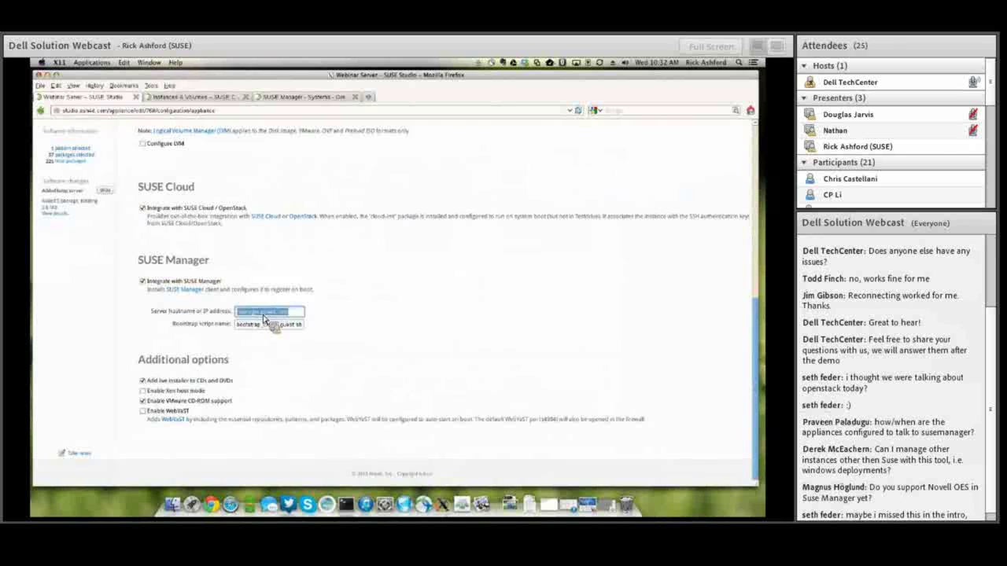
left_click(239, 326)
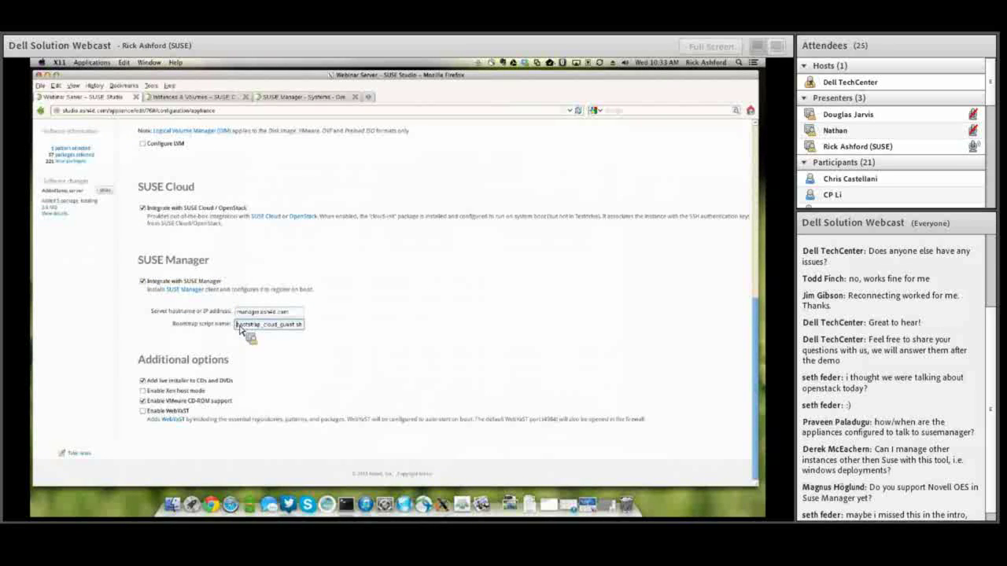
triple_click(240, 326)
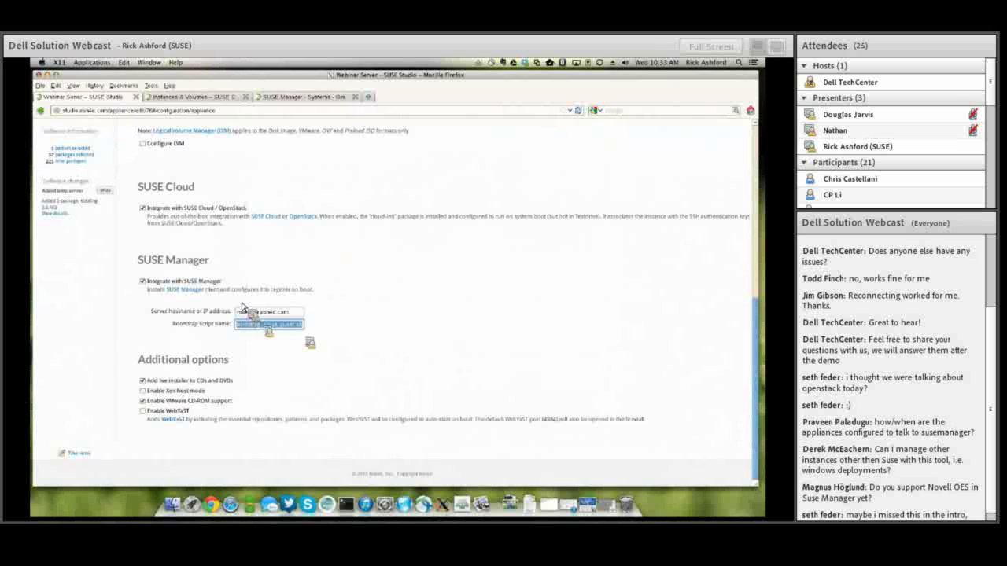
left_click(266, 97)
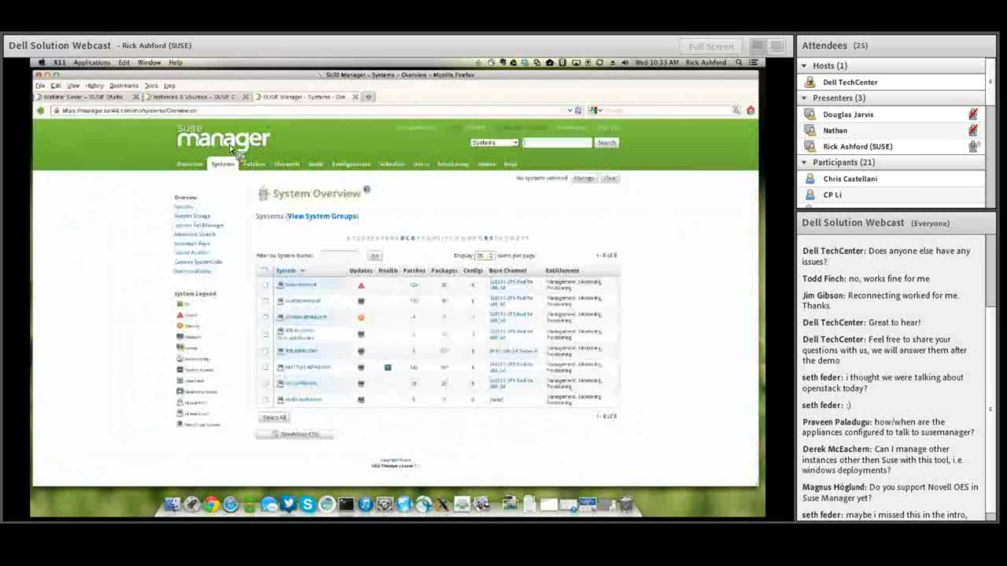
Show SUSE Manager's overview of all registered systems, then return to the Webinar Server tab.
left_click(194, 215)
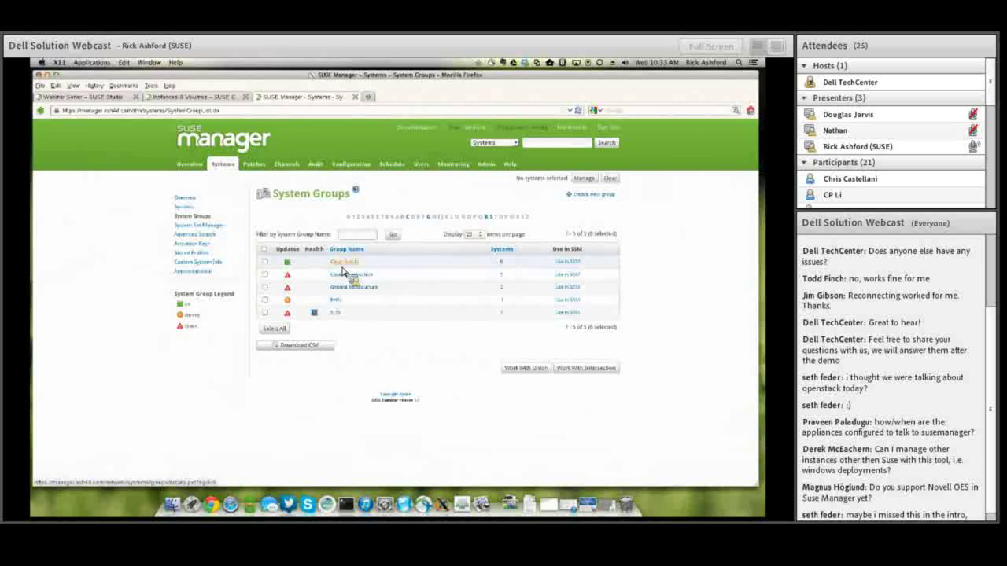
left_click(226, 167)
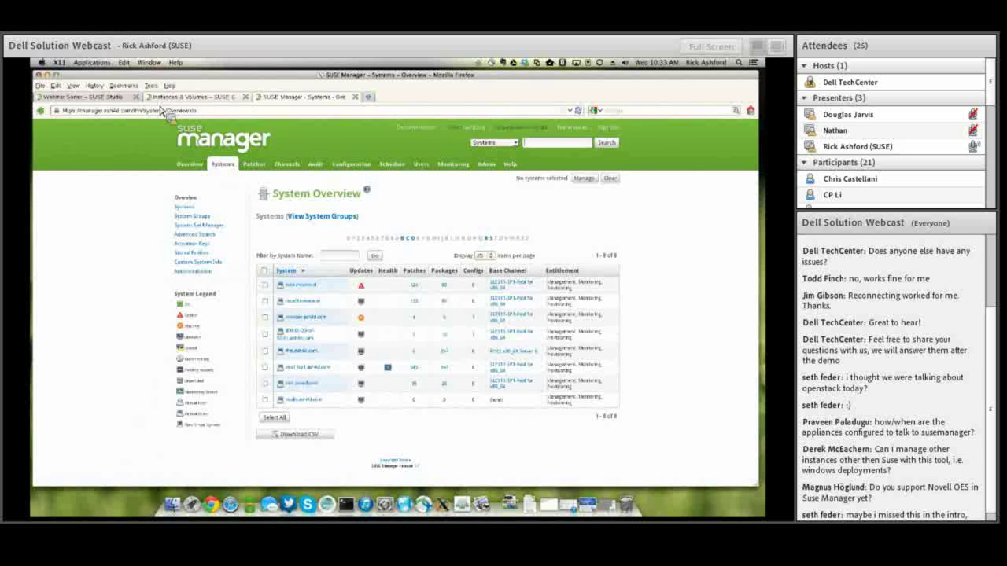
left_click(110, 101)
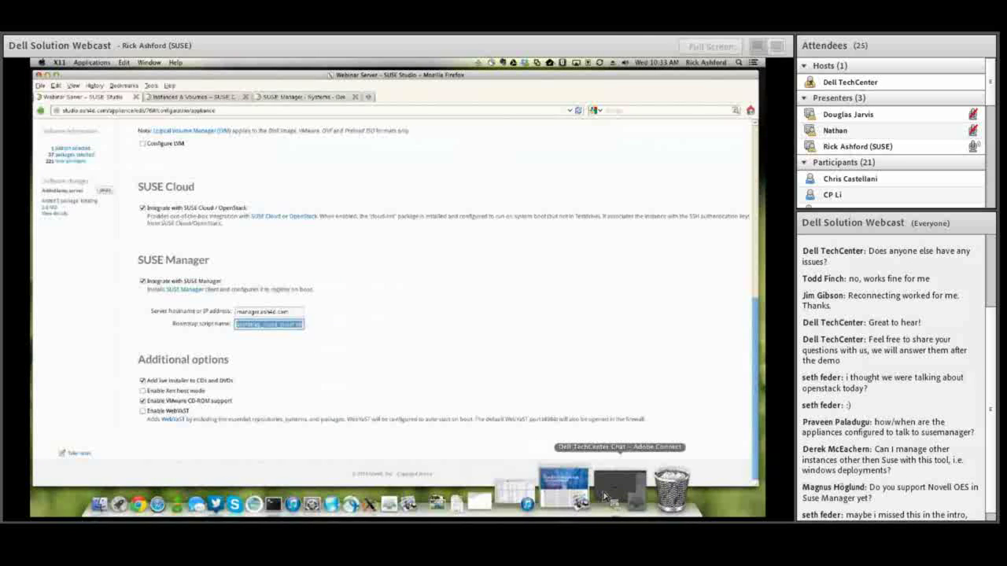
left_click(604, 496)
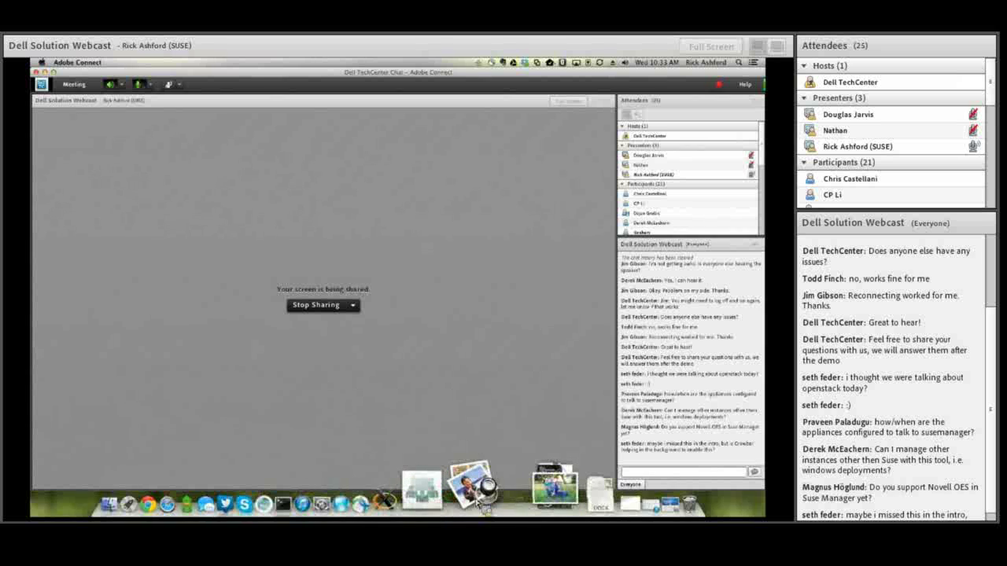
left_click(487, 494)
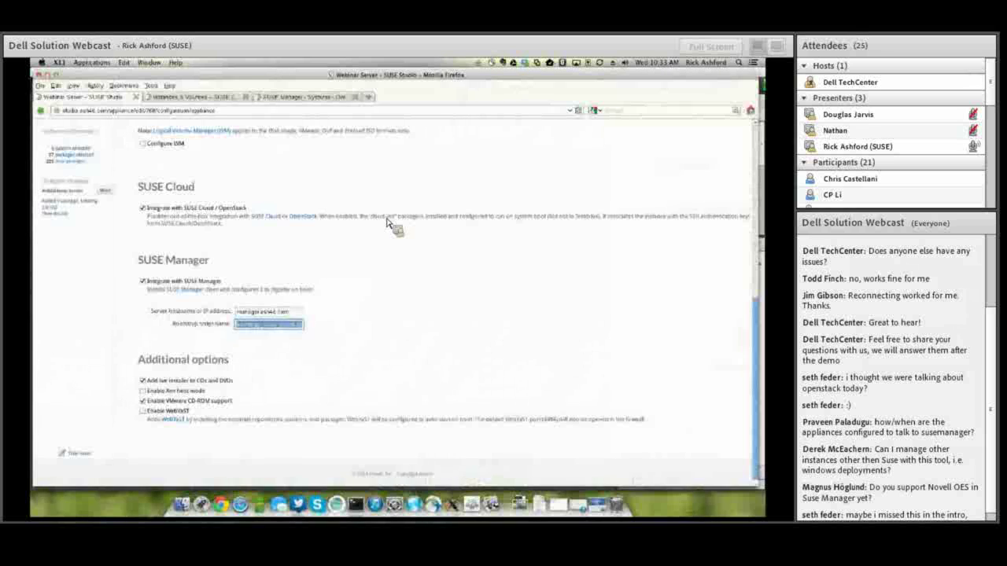
In a new tab, load the Crowbar admin server at crowbar.ash4d.com:3000.
left_click(370, 97)
type("admin")
key("Down")
key("Return")
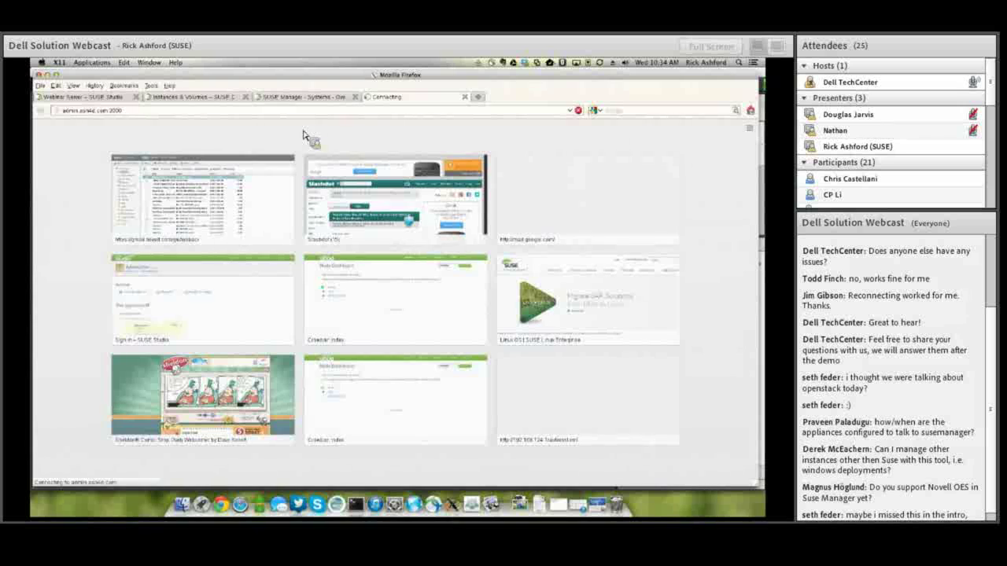
left_click(76, 112)
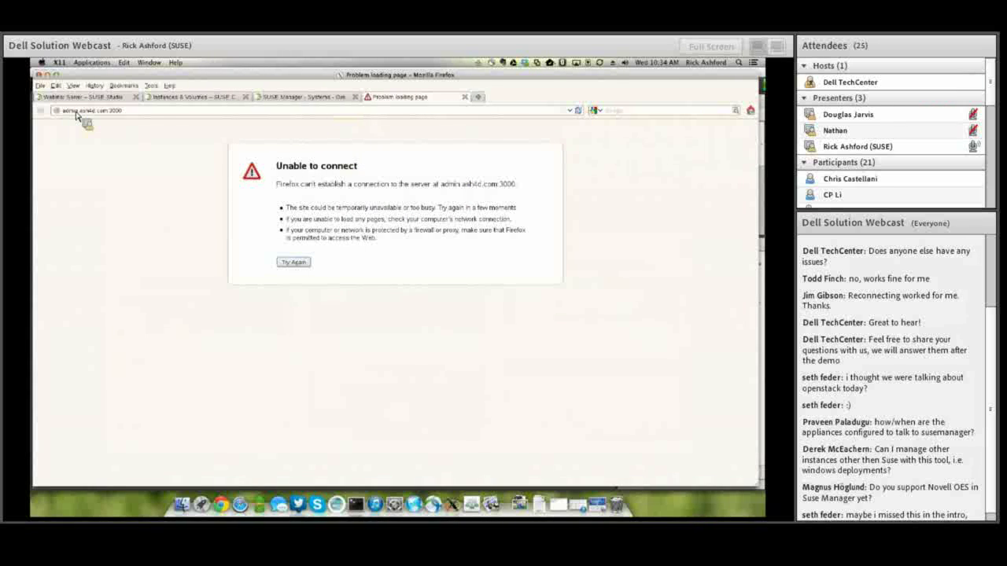
left_click(76, 112)
type("crow")
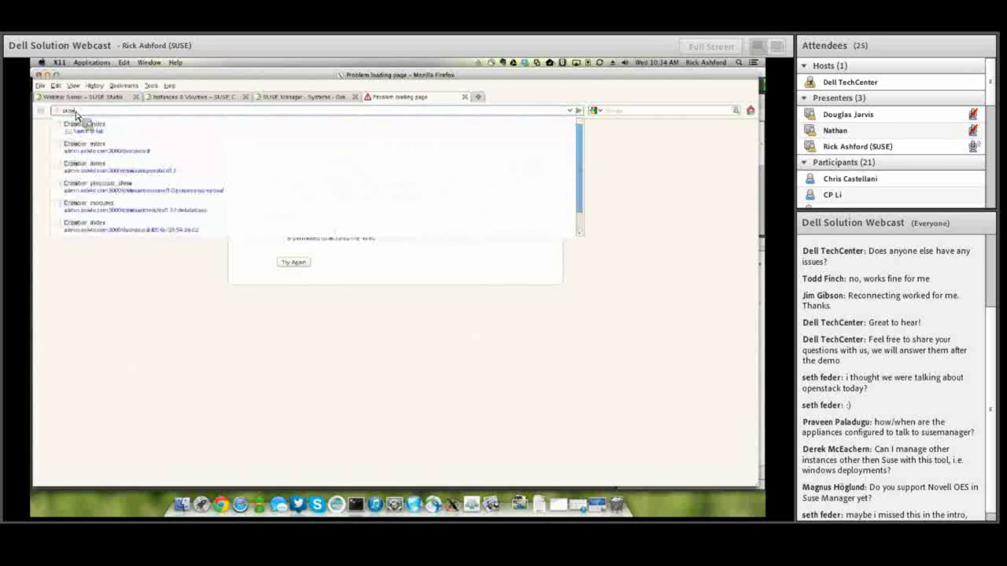
type("bar.as")
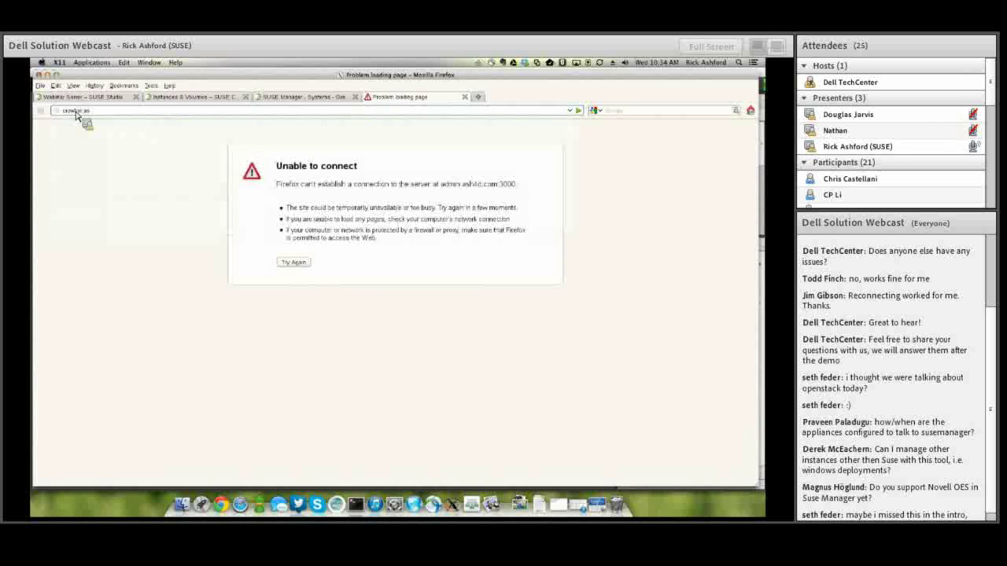
type("h4d.com:300")
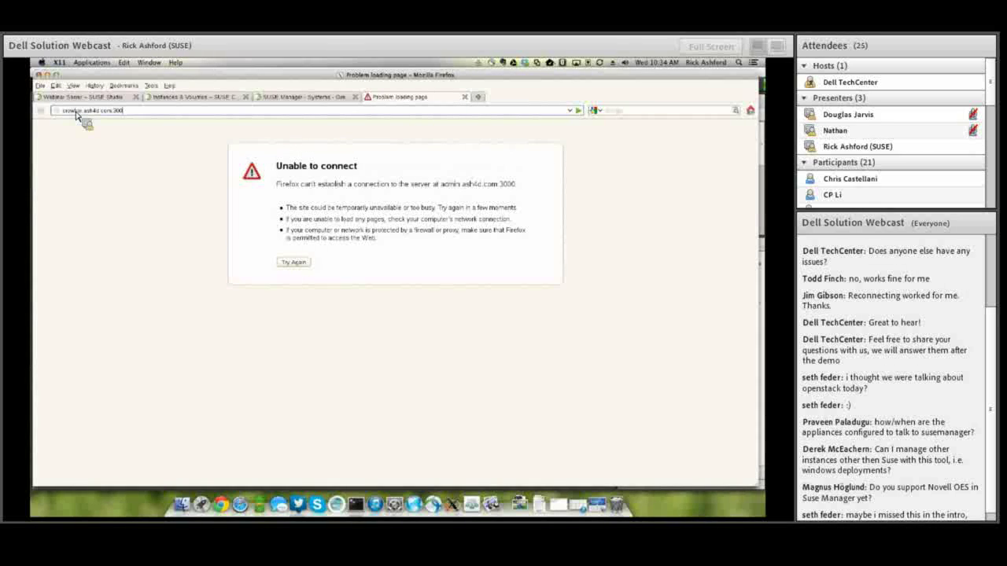
key("Return")
Log in to the SUSE Cloud Admin Server with the user name and password.
type("crowbar")
key("Tab")
type("crowbar")
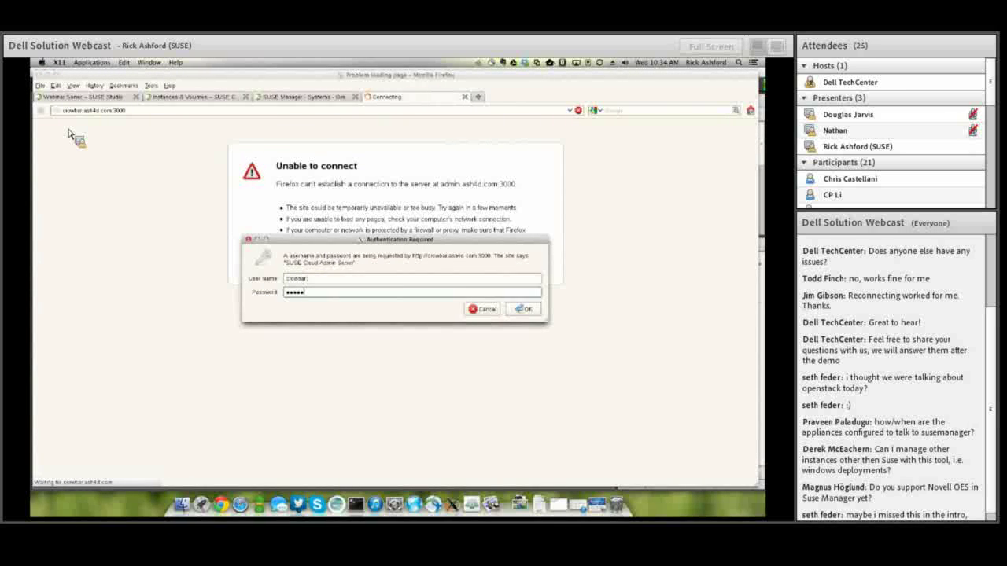
key("Return")
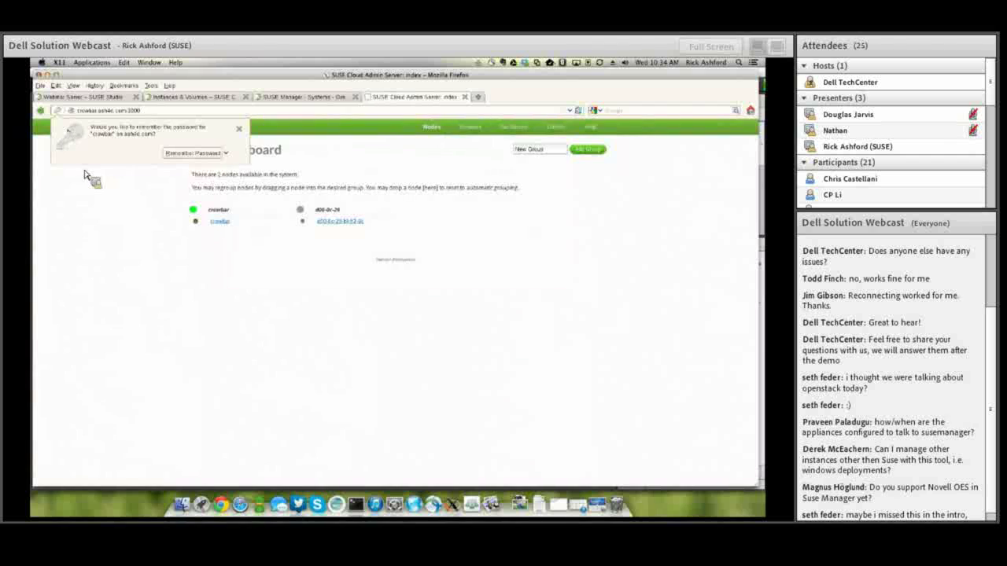
Dismiss the remember-password bar and display node d00-0c-29-bf-92-0c's details on the Node Dashboard.
left_click(239, 129)
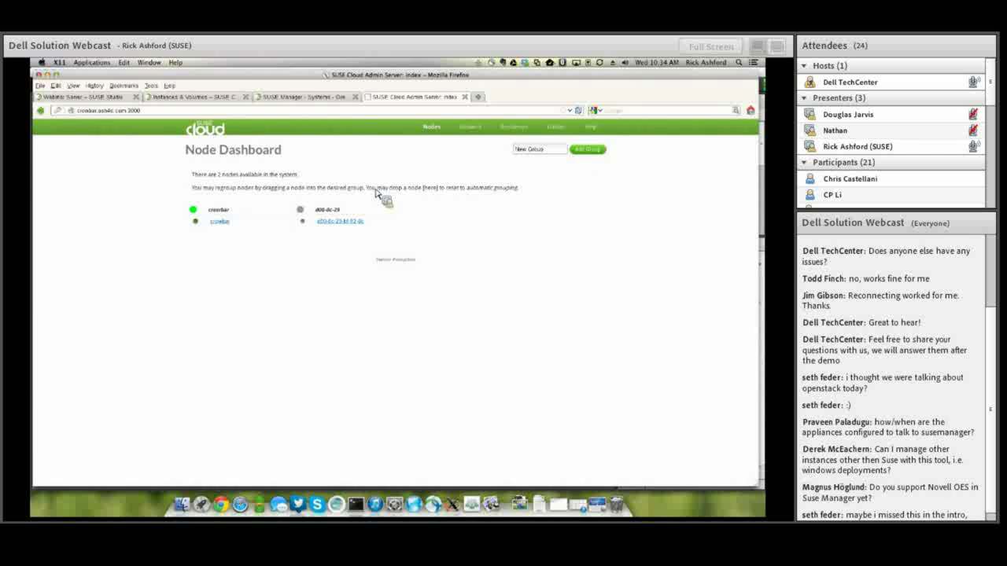
left_click_drag(277, 204, 330, 231)
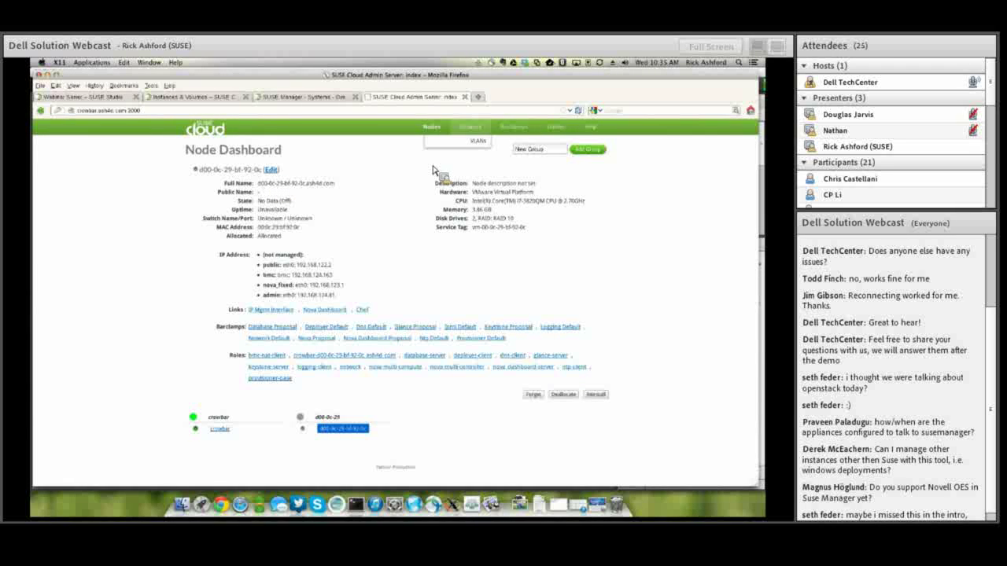
mouse_move(492, 140)
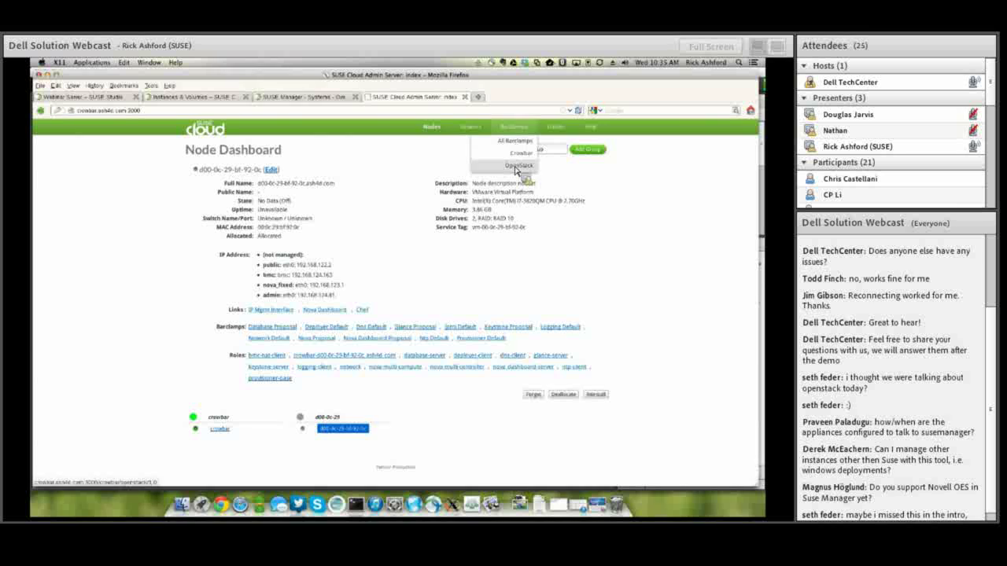
Open the Barclamps > OpenStack list and browse its entries.
left_click(516, 167)
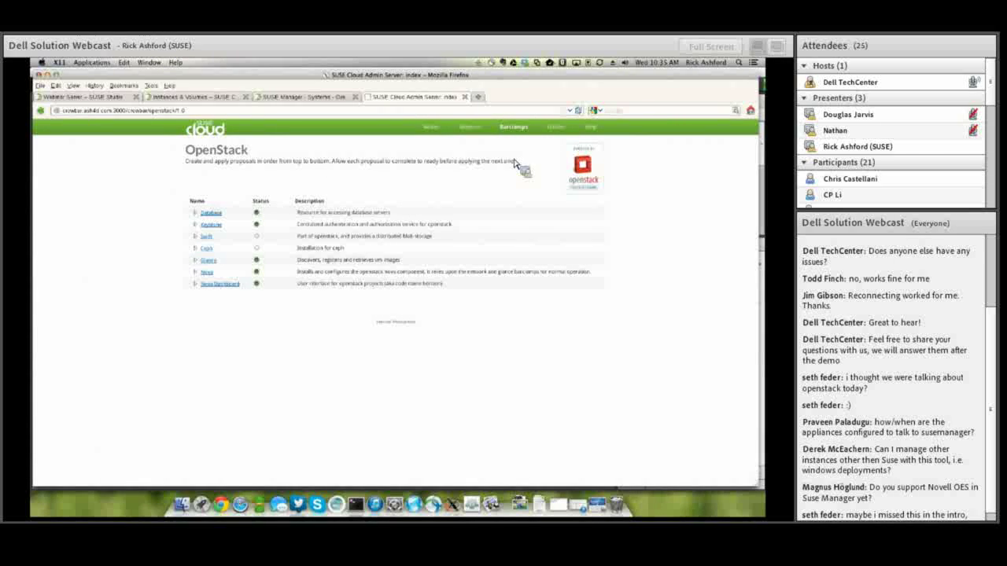
left_click(211, 212)
left_click(208, 237)
left_click(207, 249)
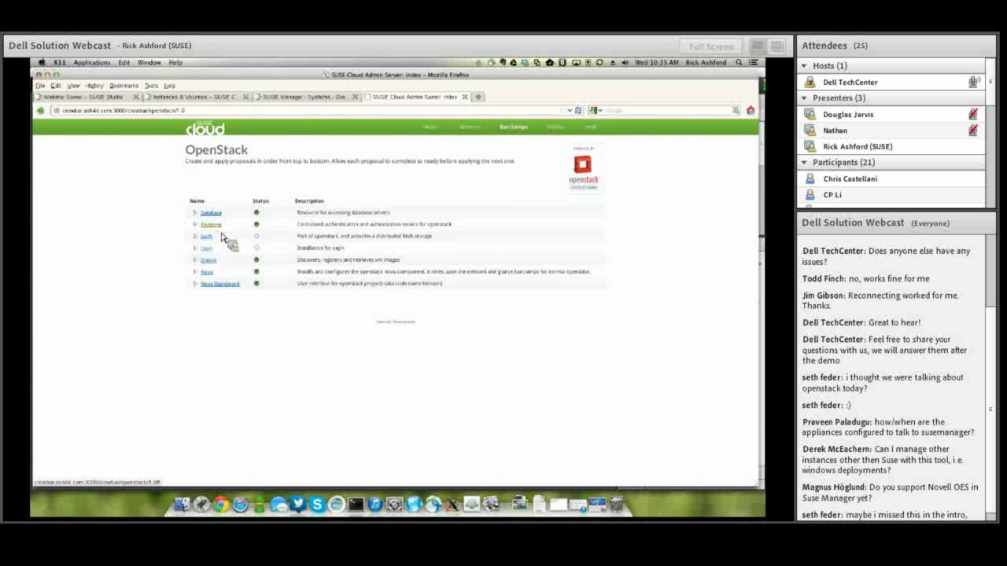
Expand Database, review its proposal in edit mode, then return to the OpenStack barclamps list.
left_click(210, 214)
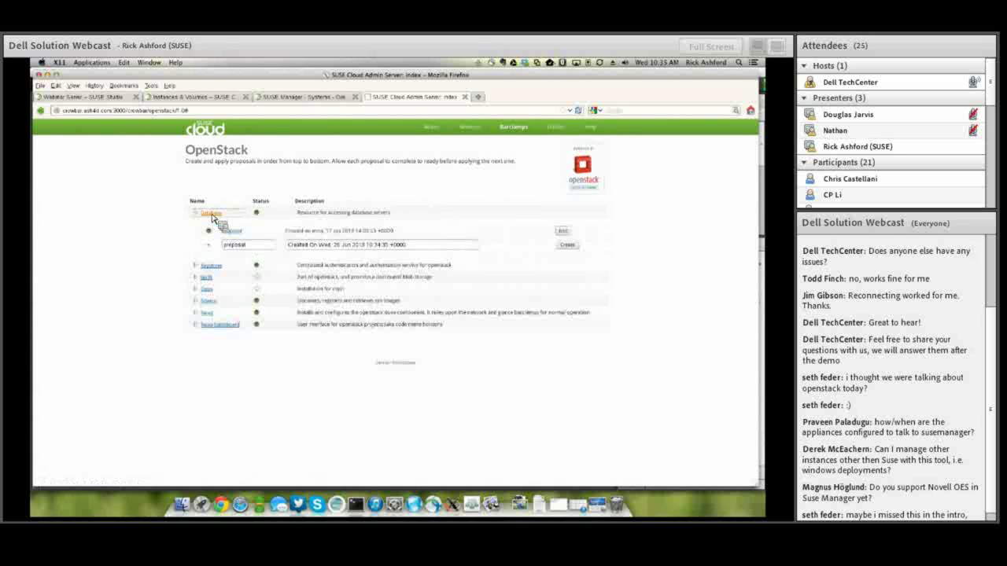
left_click(563, 231)
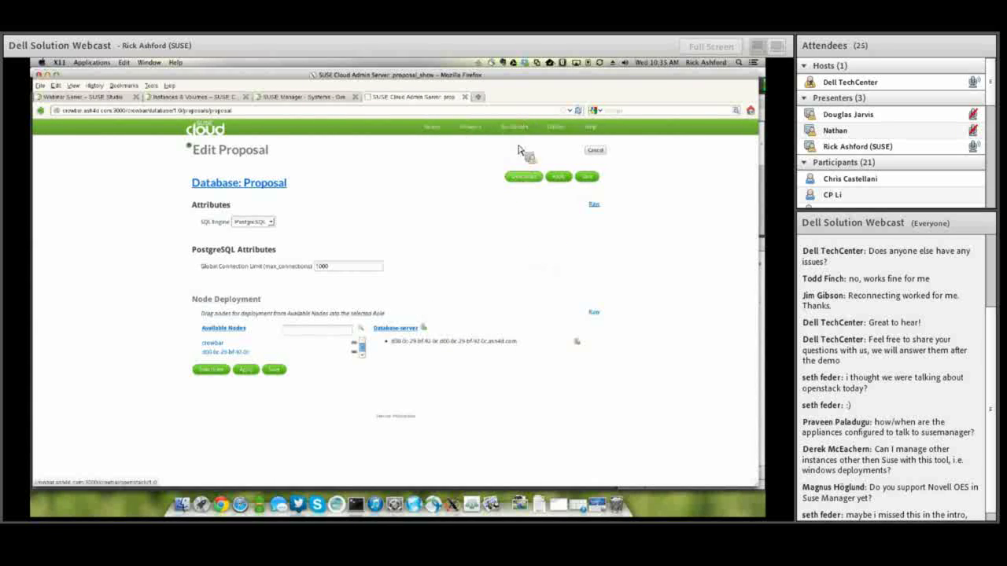
mouse_move(516, 130)
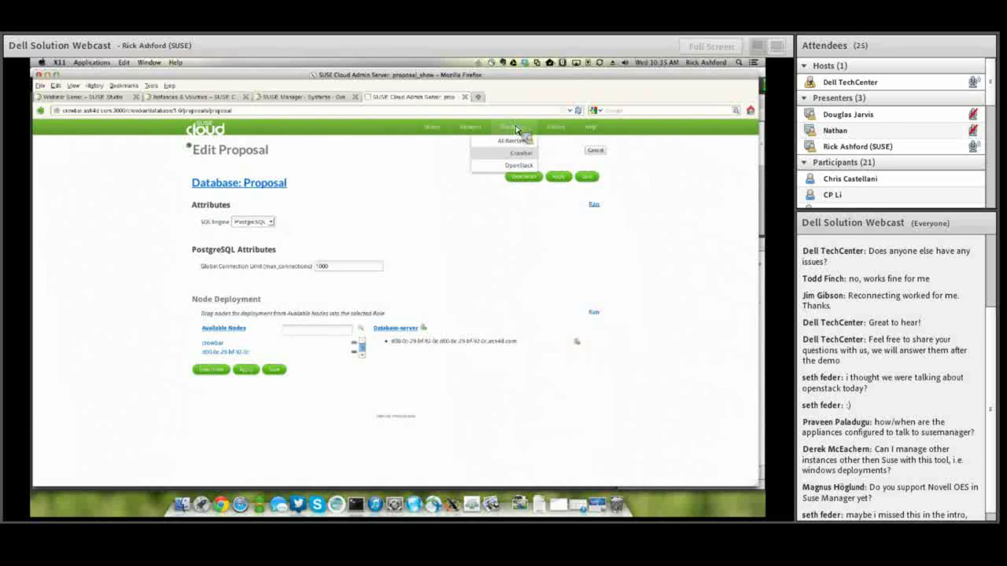
left_click(518, 167)
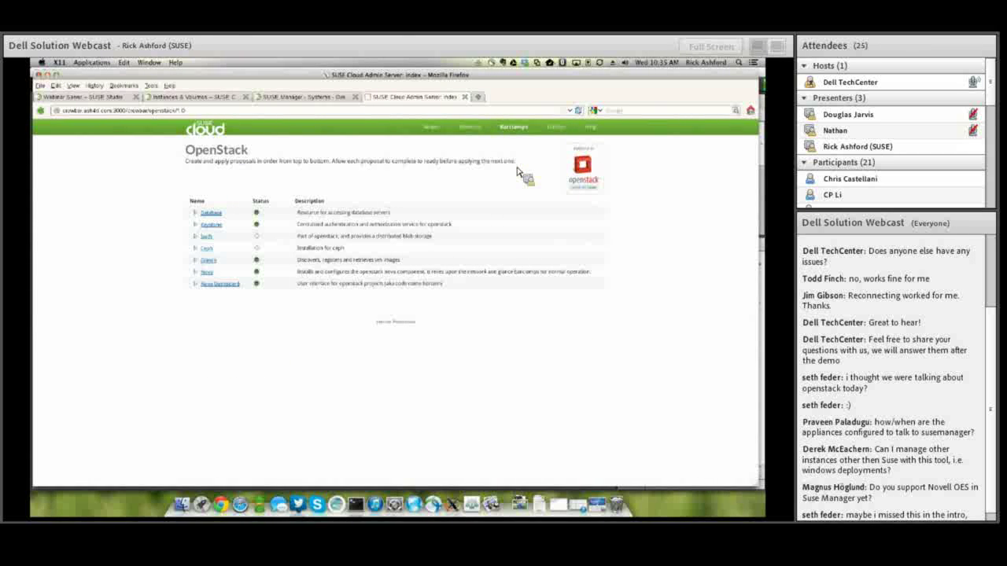
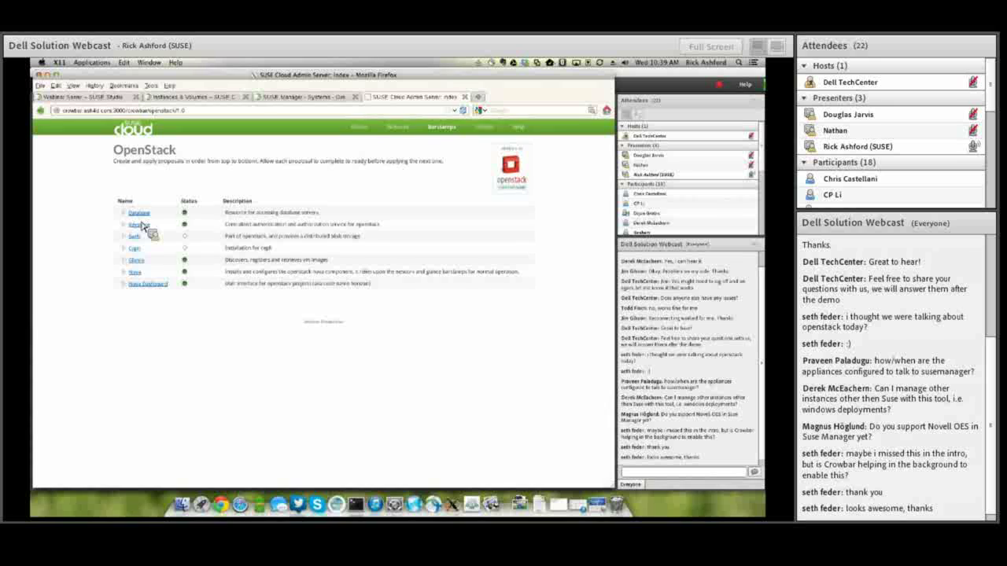
Expand the Nova barclamp row to reveal its existing proposal with Edit and Create buttons.
left_click(135, 272)
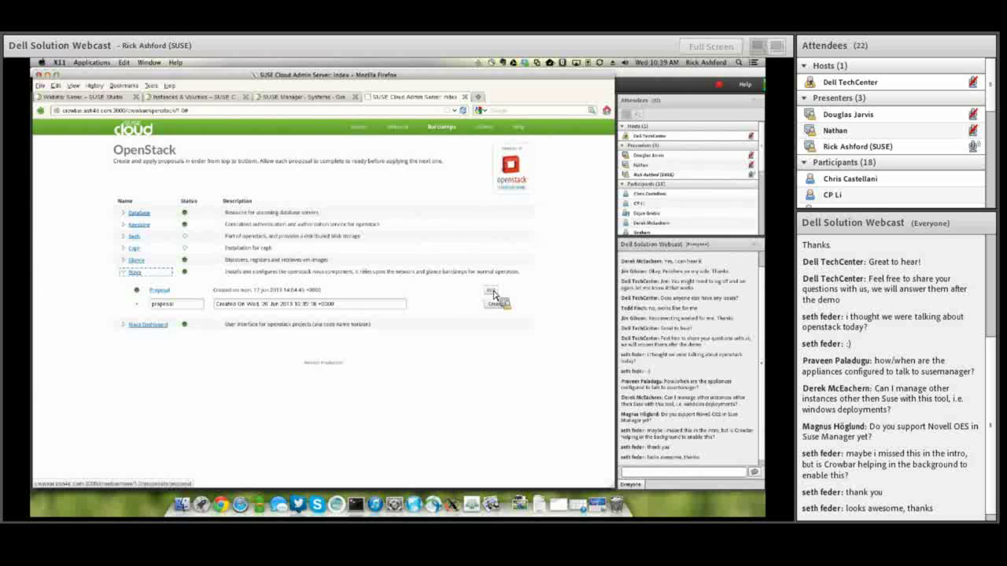
Open the Nova proposal for editing and review its attributes and node deployment, with Hypervisor set to KVM.
left_click(494, 294)
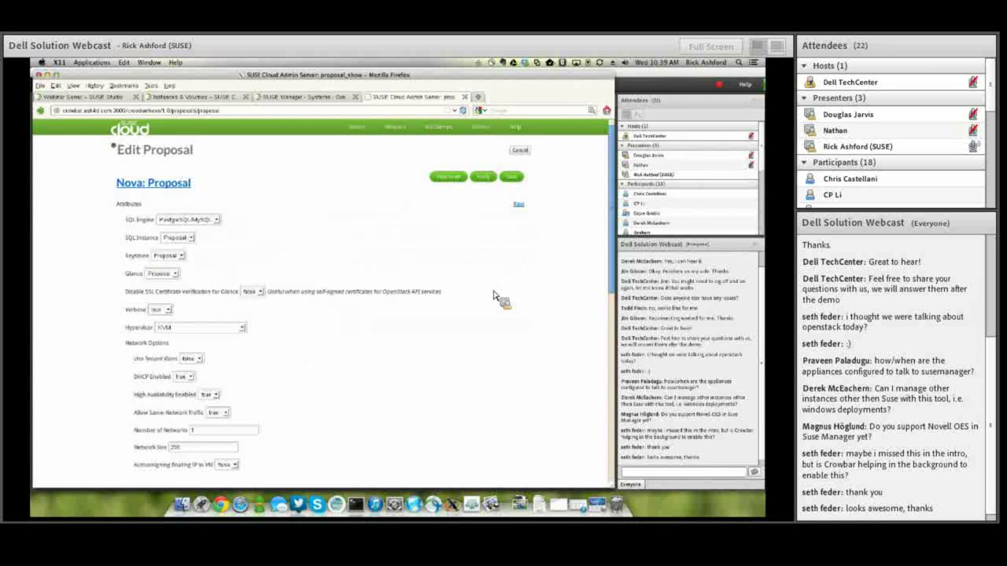
scroll(487, 285, "down", 2)
scroll(486, 284, "down", 2)
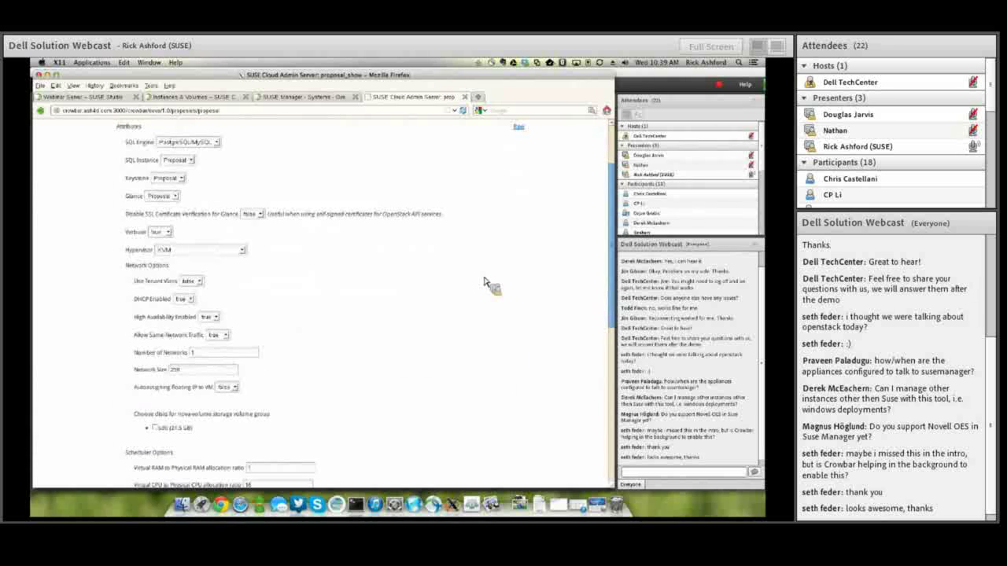
scroll(486, 285, "down", 10)
scroll(487, 285, "up", 6)
scroll(485, 283, "down", 10)
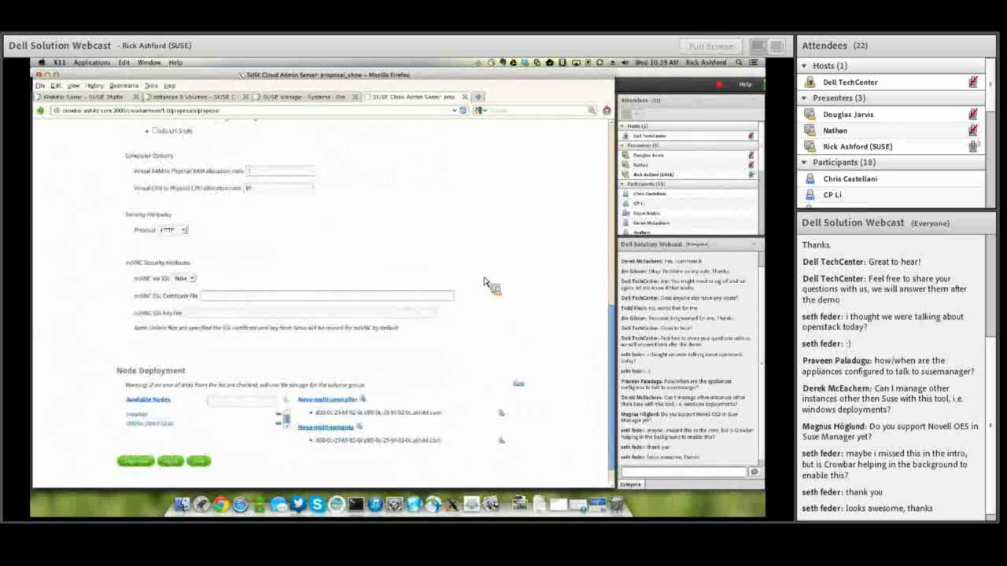
scroll(485, 283, "up", 12)
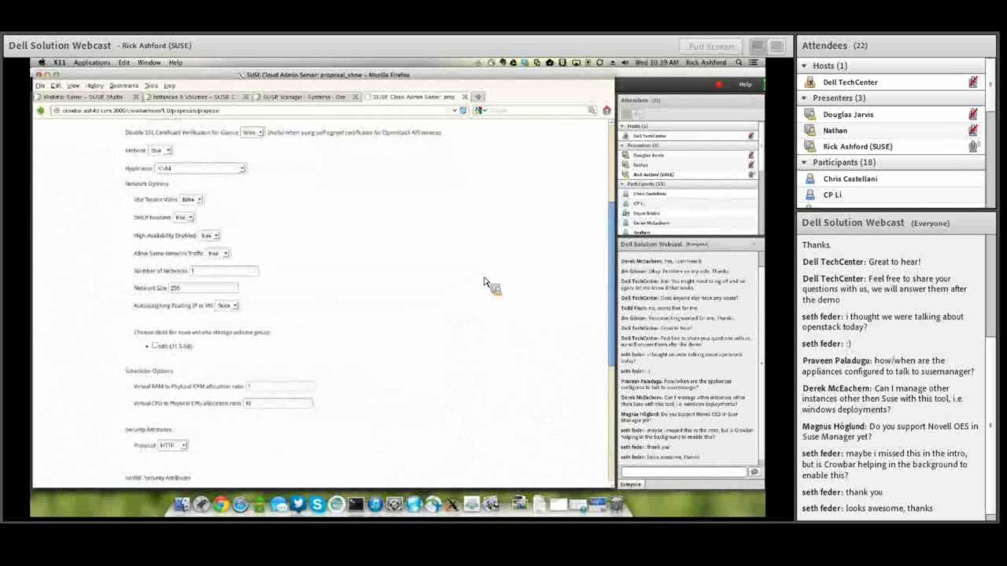
scroll(485, 285, "up", 5)
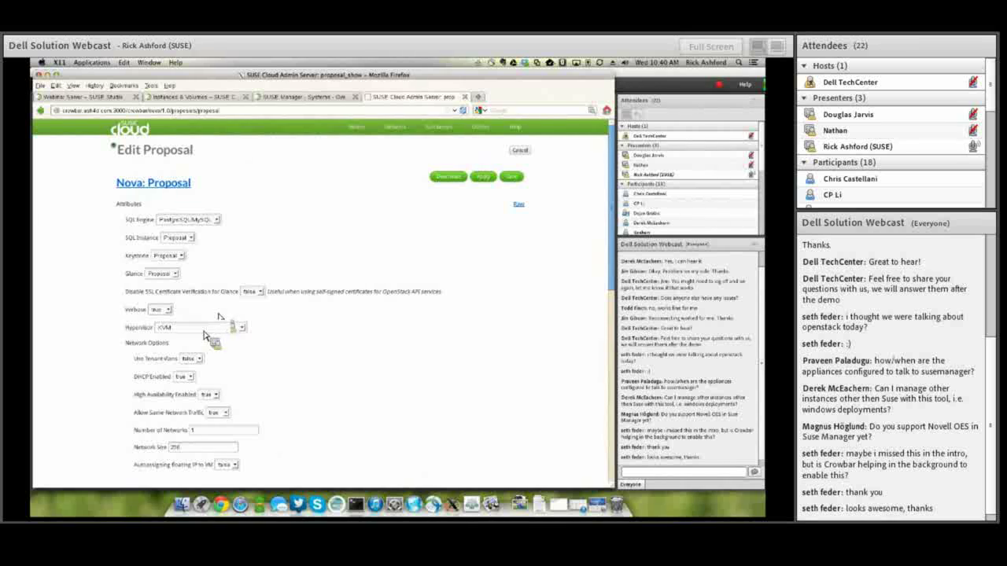
scroll(277, 393, "down", 5)
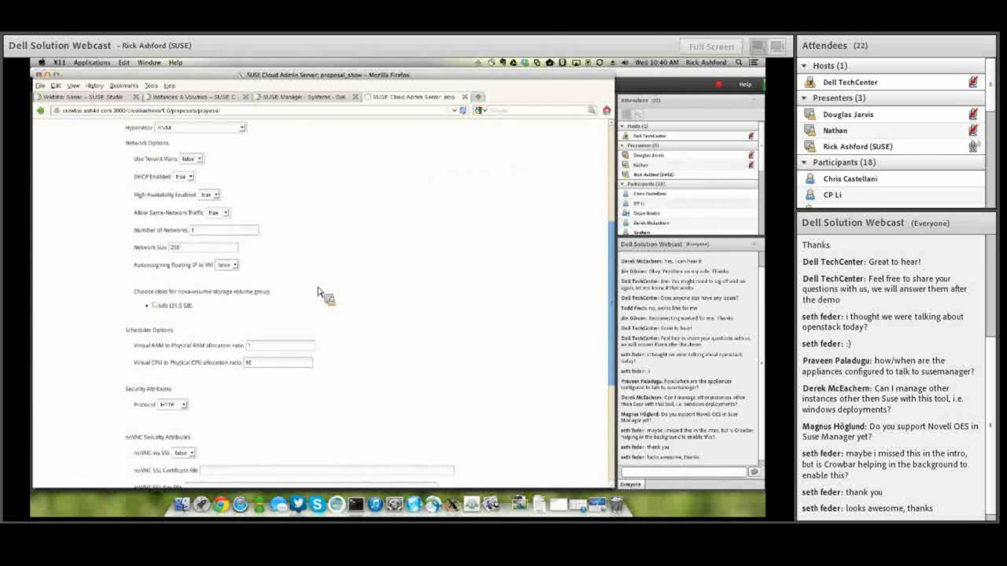
scroll(320, 296, "down", 3)
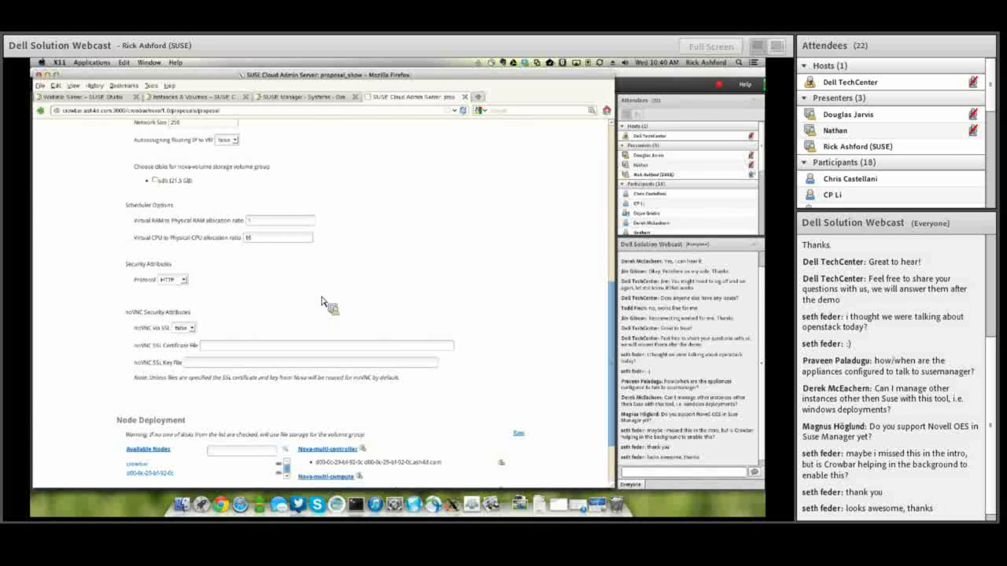
scroll(322, 302, "up", 10)
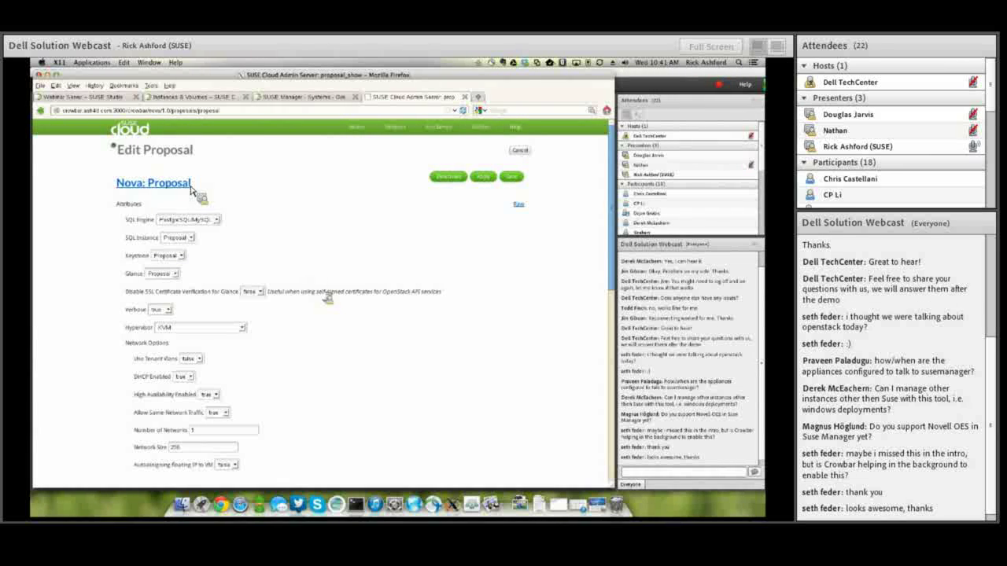
Go back to the OpenStack barclamps list through the Barclamps menu.
scroll(245, 245, "down", 4)
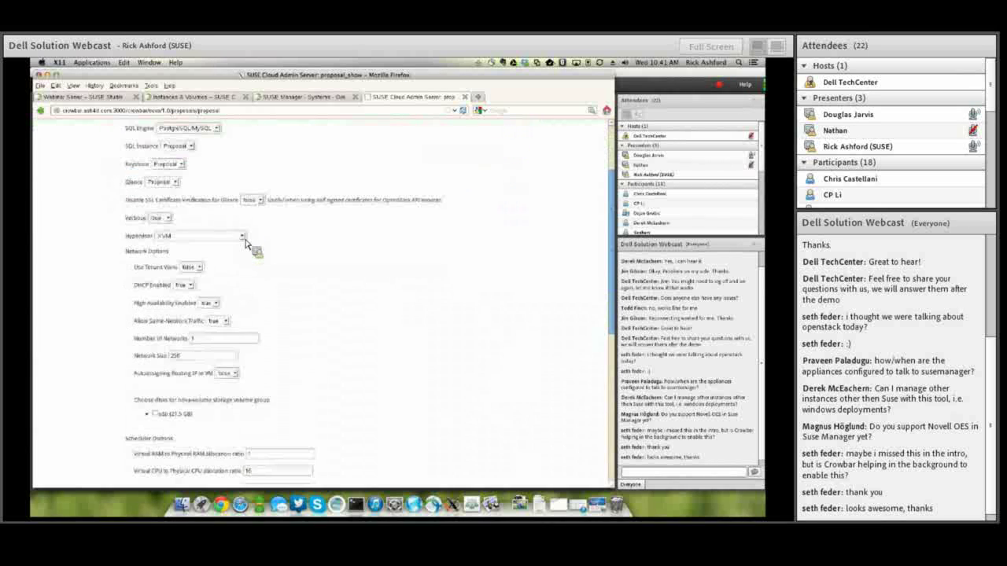
scroll(245, 245, "up", 4)
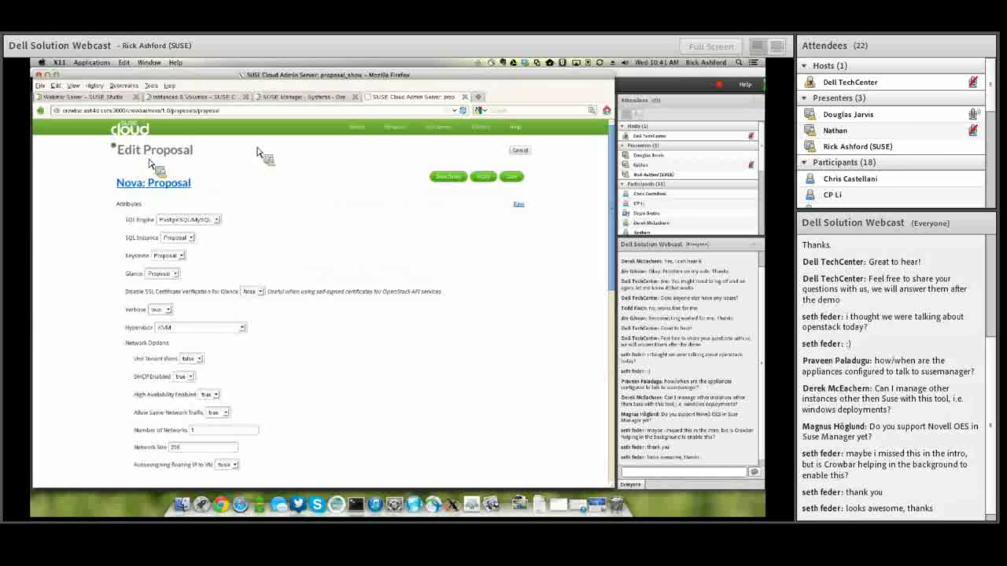
mouse_move(438, 126)
left_click(443, 166)
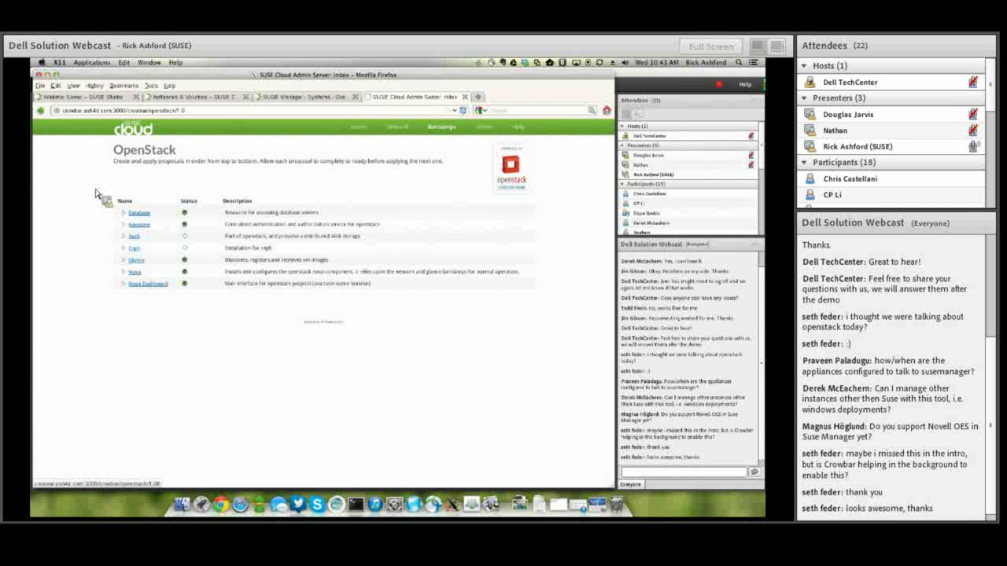
left_click(178, 98)
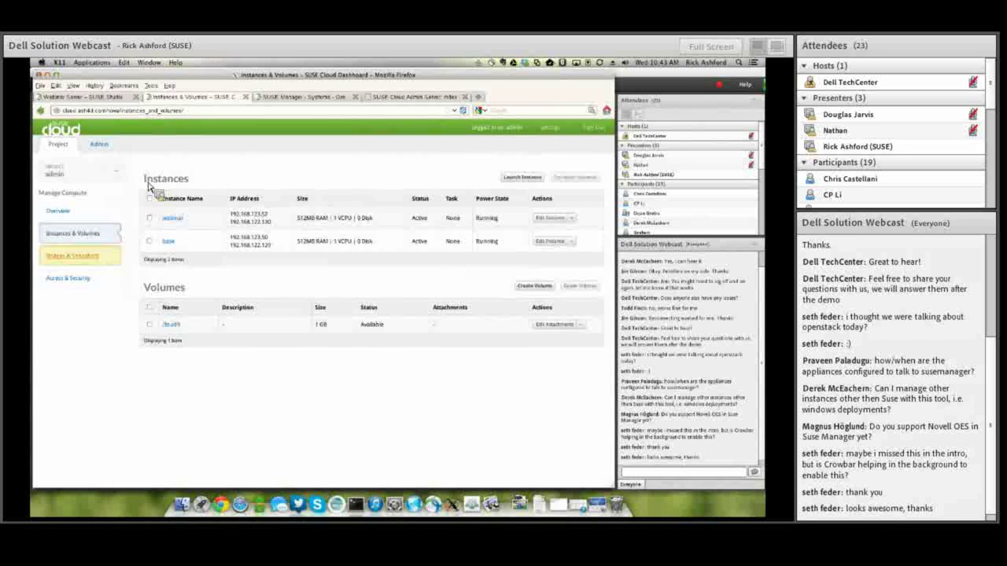
left_click(89, 262)
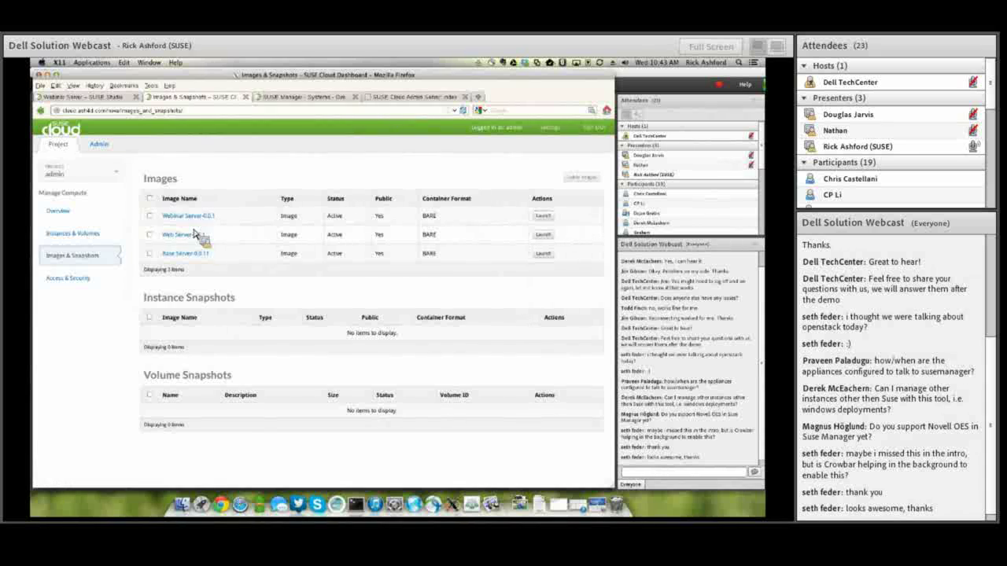
left_click(390, 95)
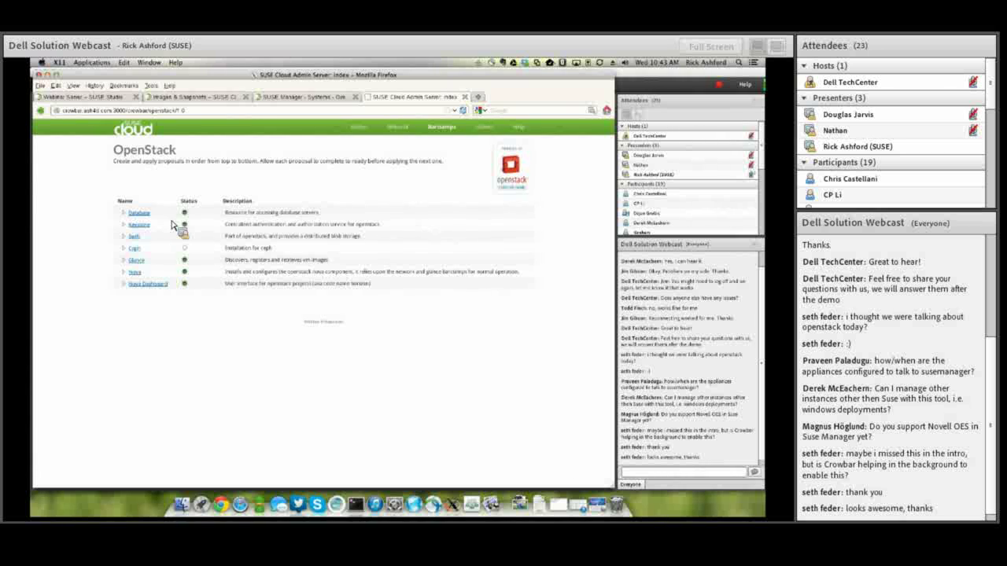
Switch to the Images & Snapshots tab listing the Webinar Server, Web Server and Base Server images.
left_click(193, 95)
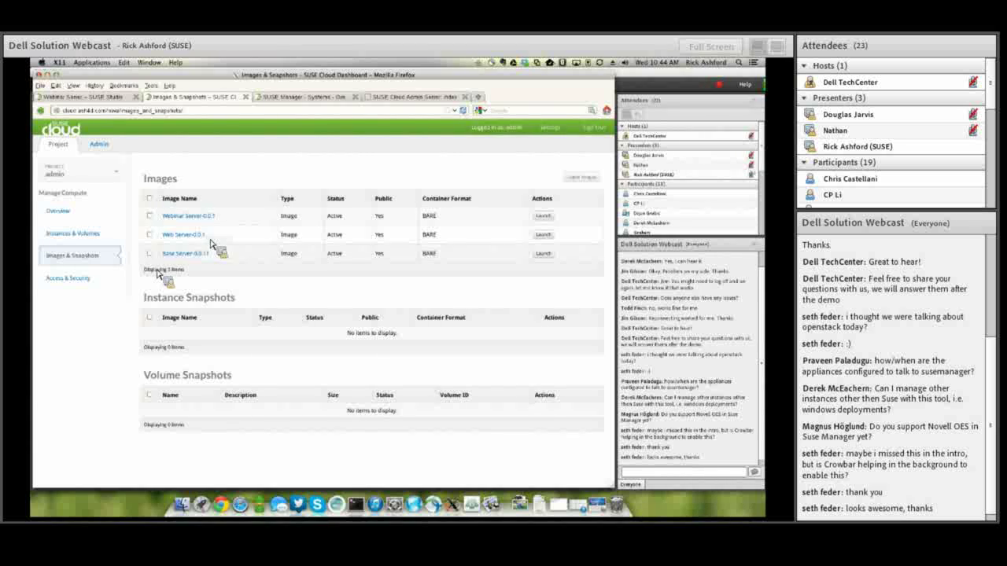
Check the Admin Server tab, then show Instances & Volumes with webinar, base and cloud9.
left_click(411, 97)
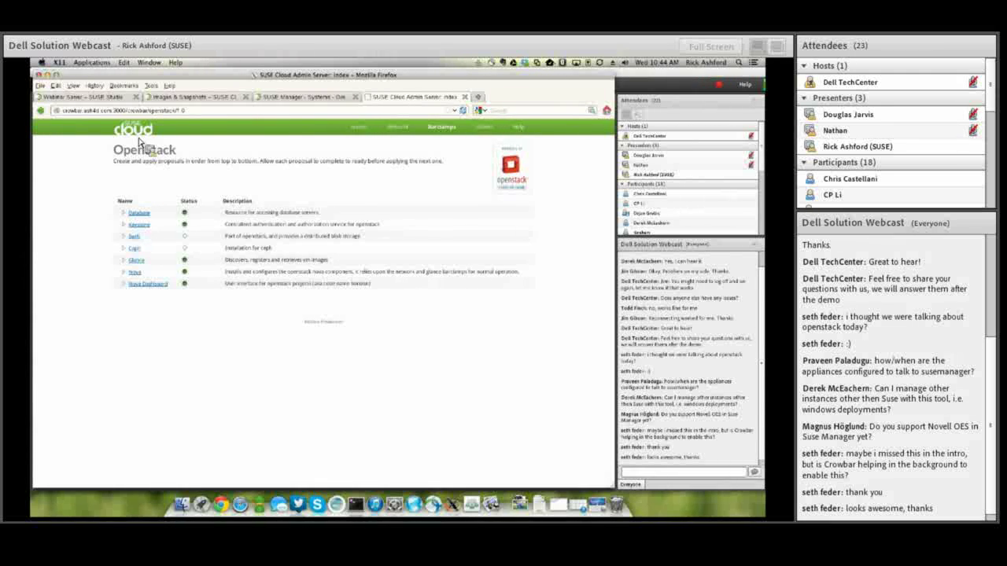
left_click(162, 98)
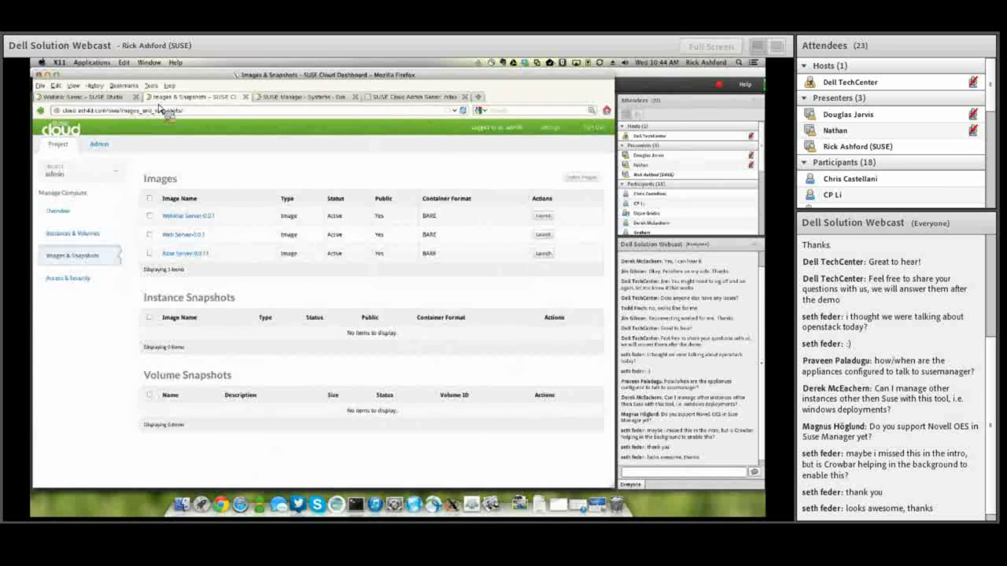
left_click(92, 236)
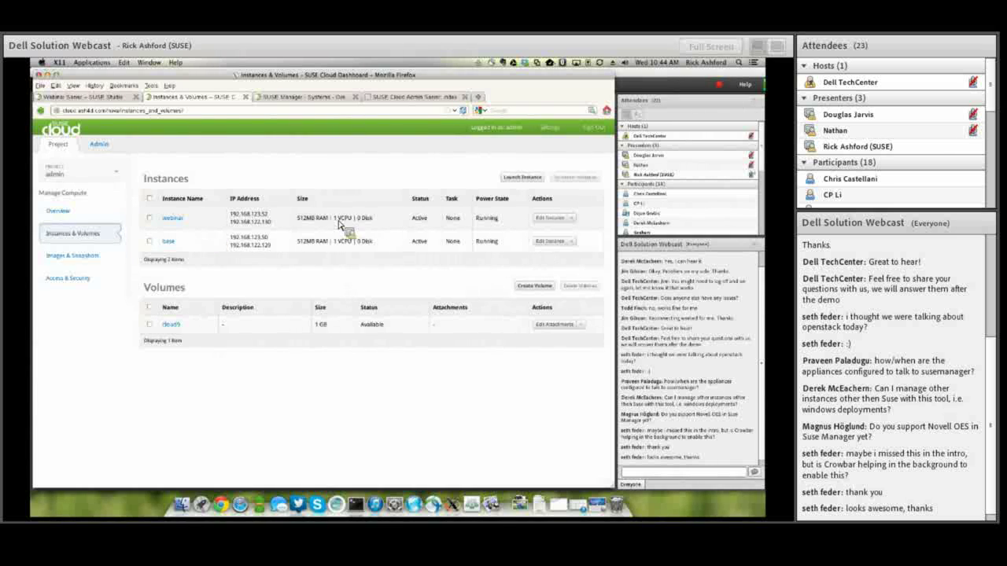
Tick the checkbox of the base instance in the Instances table.
left_click(150, 241)
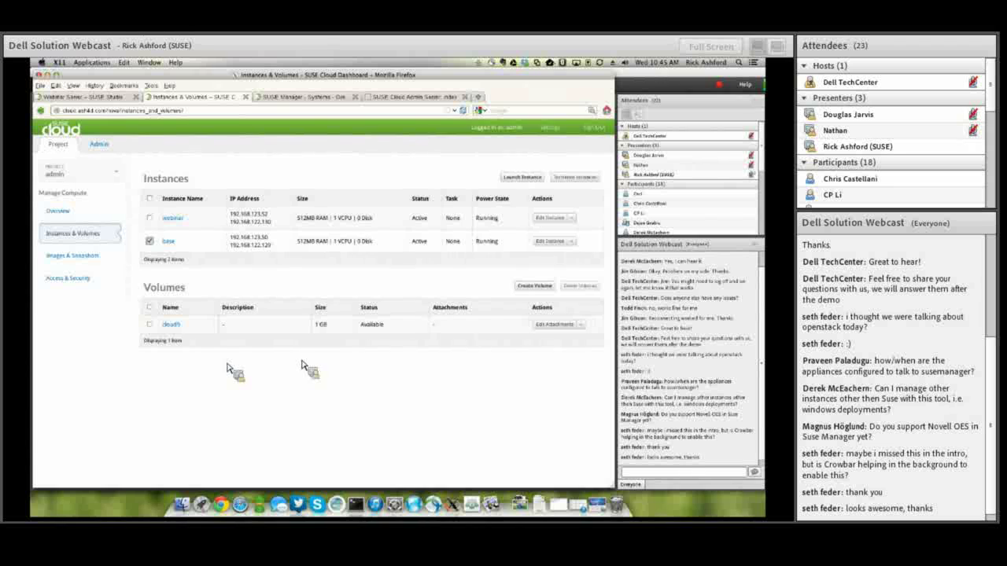
Create a volume named 'webinar' with a size of 1 GB.
left_click(529, 286)
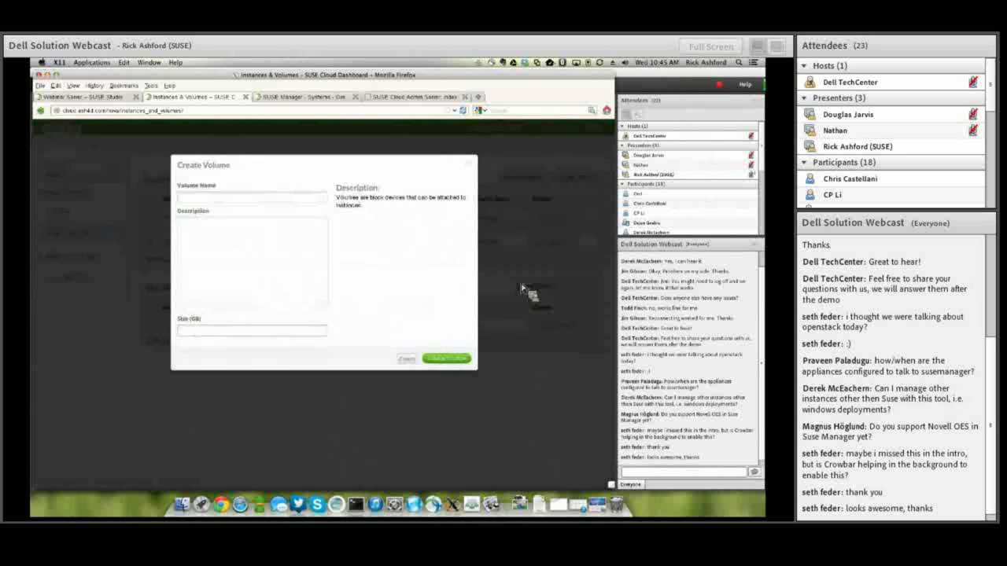
left_click(270, 201)
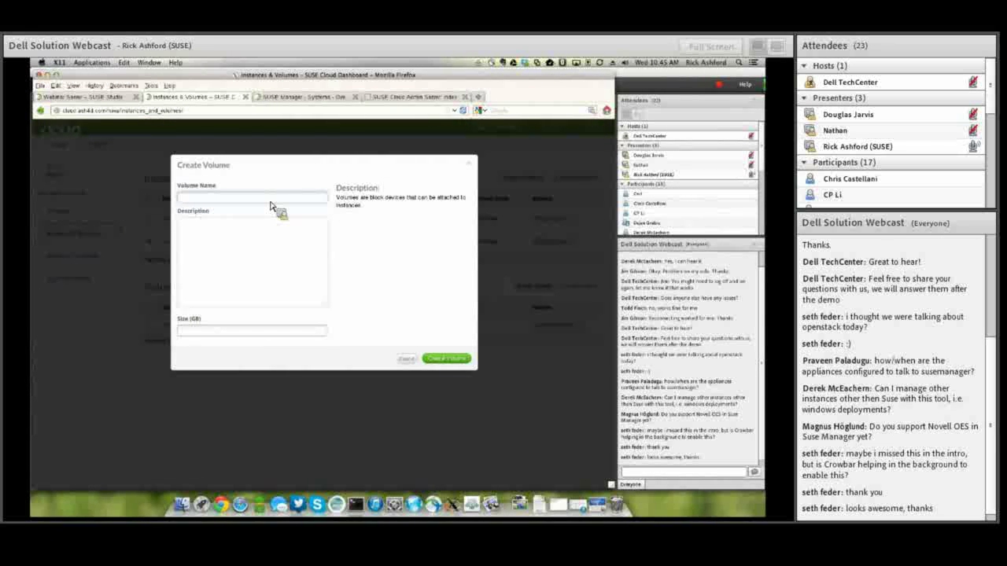
type("webinar")
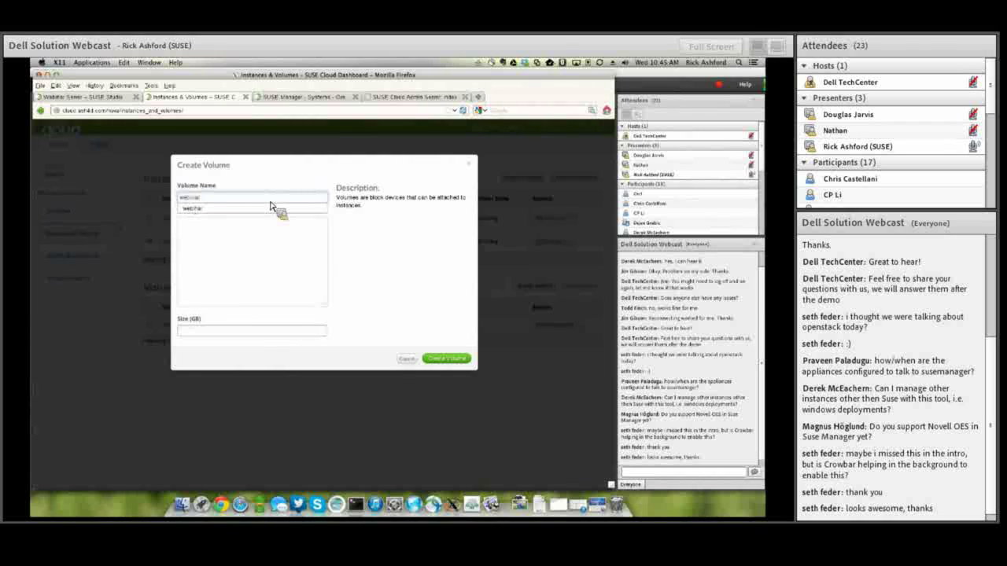
left_click(246, 332)
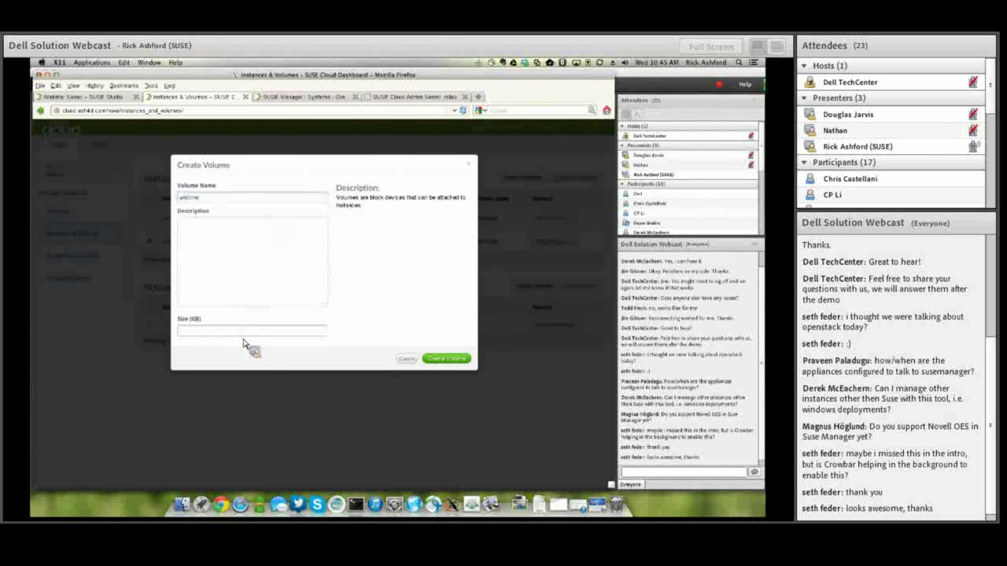
type("1")
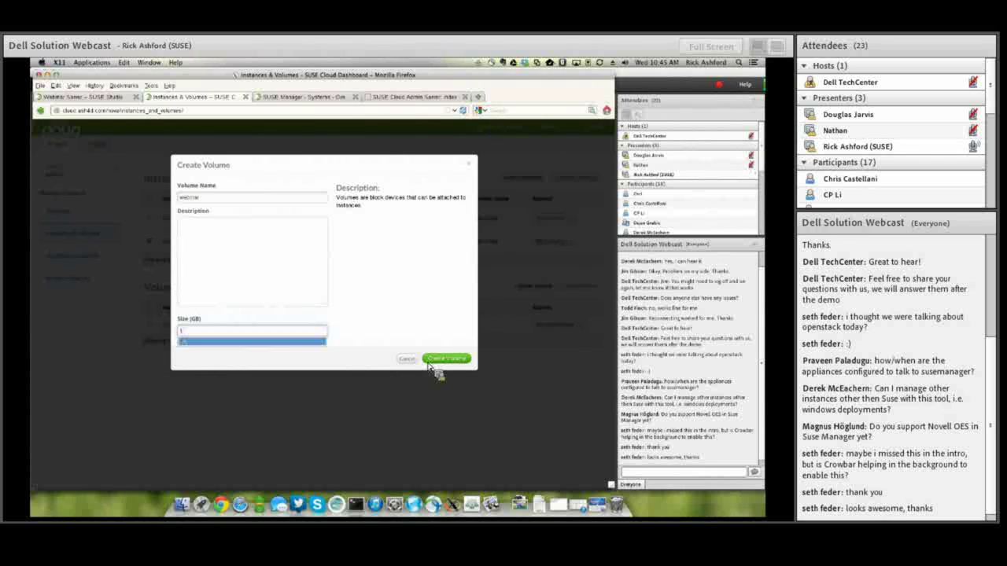
left_click(445, 358)
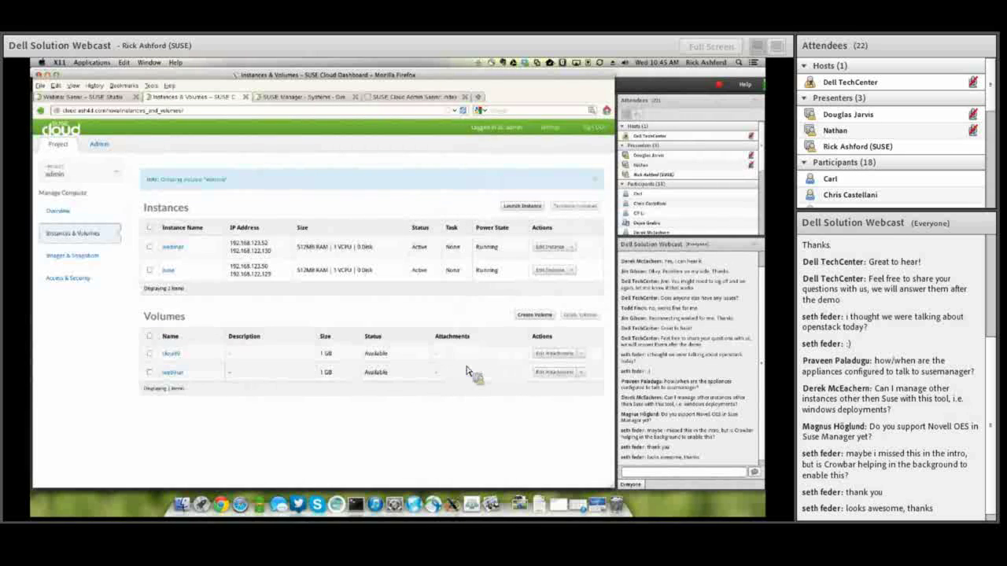
Attach the webinar volume to the webinar instance as device /dev/vdc.
left_click(549, 374)
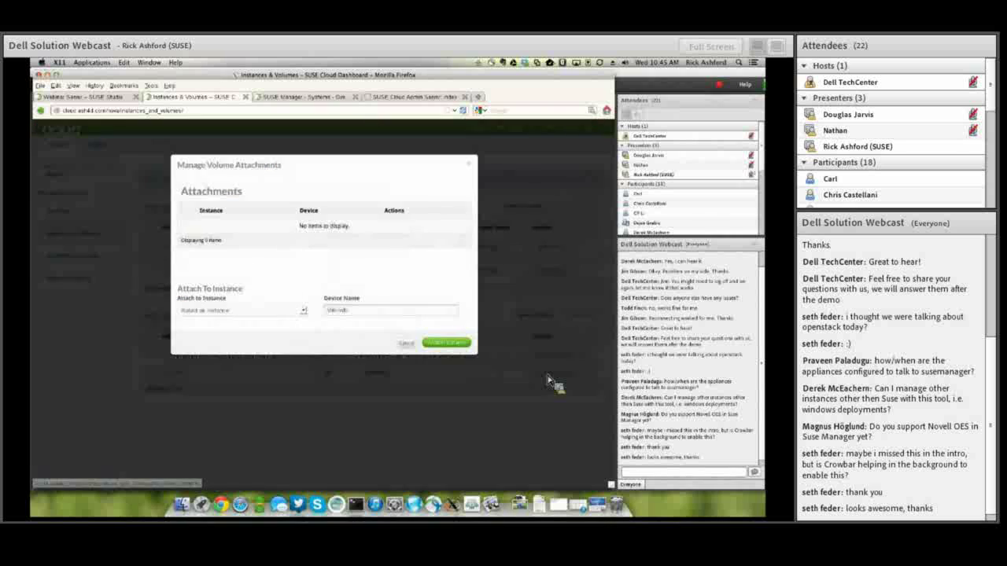
left_click(225, 311)
left_click(239, 328)
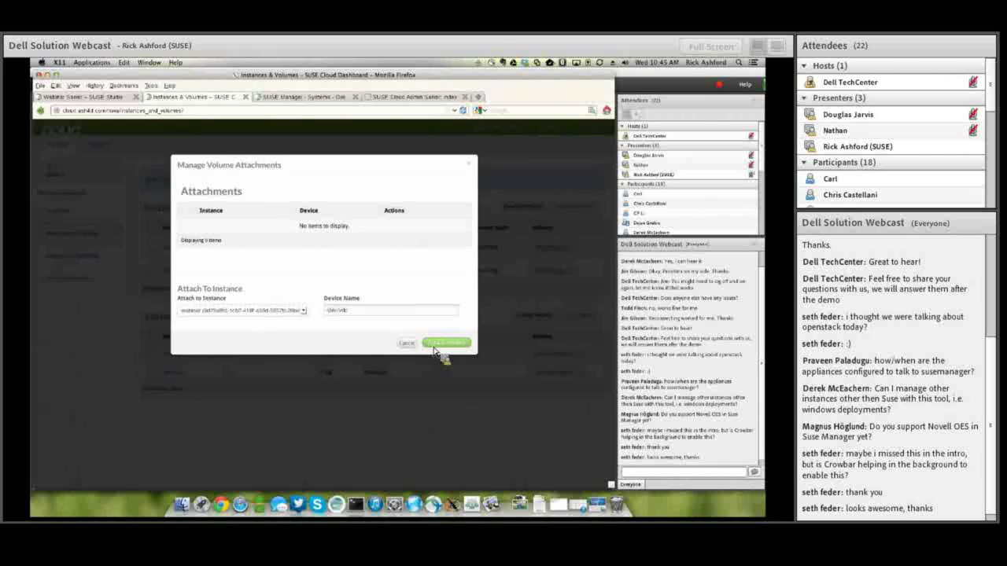
left_click(435, 343)
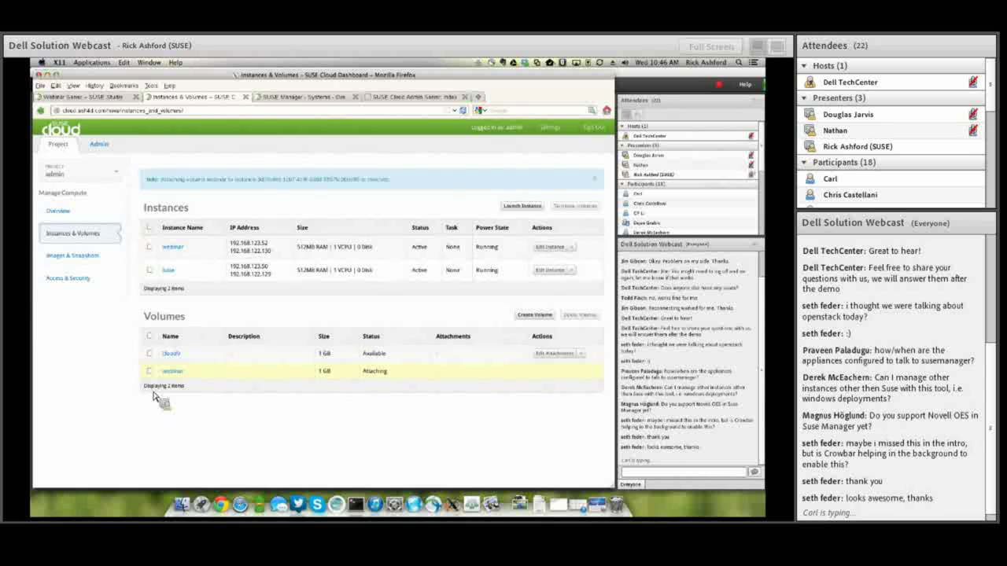
Switch to the Admin Server tab showing the Crowbar OpenStack barclamps list.
left_click(429, 97)
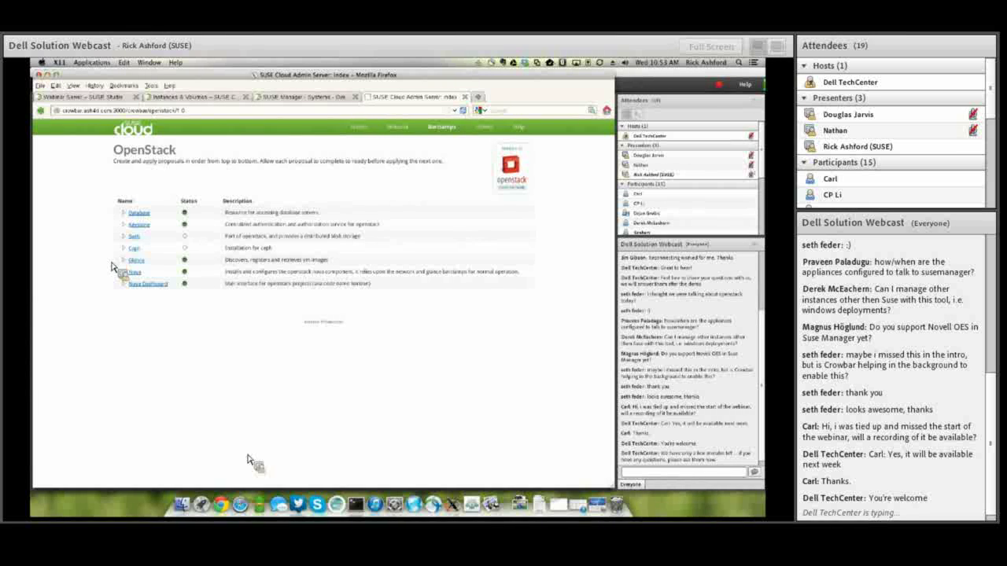
Present the Dell-SUSE Cloud.pdf 'It's SHOWTIME! Thank you.' slide as a full-screen Preview slideshow.
left_click(495, 500)
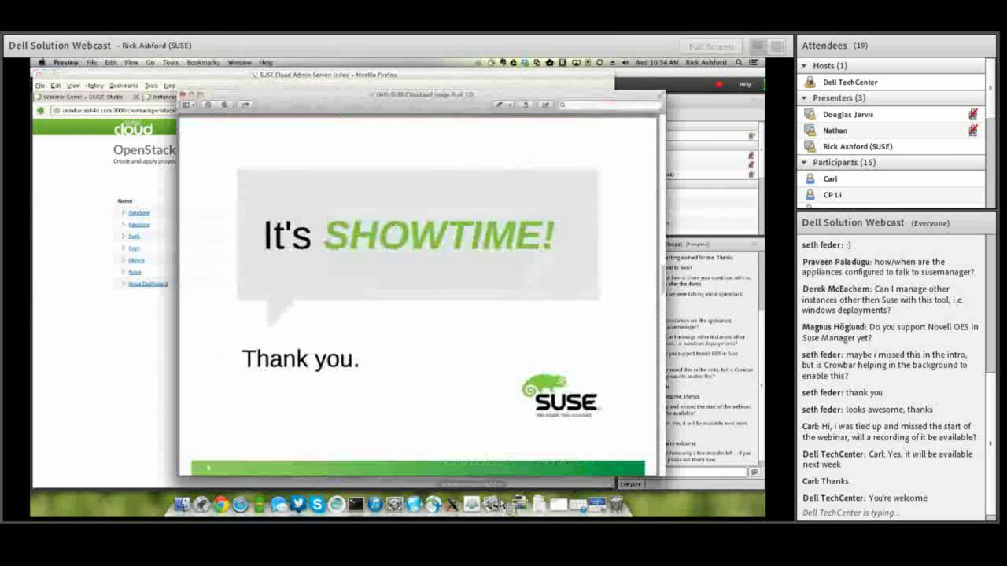
left_click(130, 62)
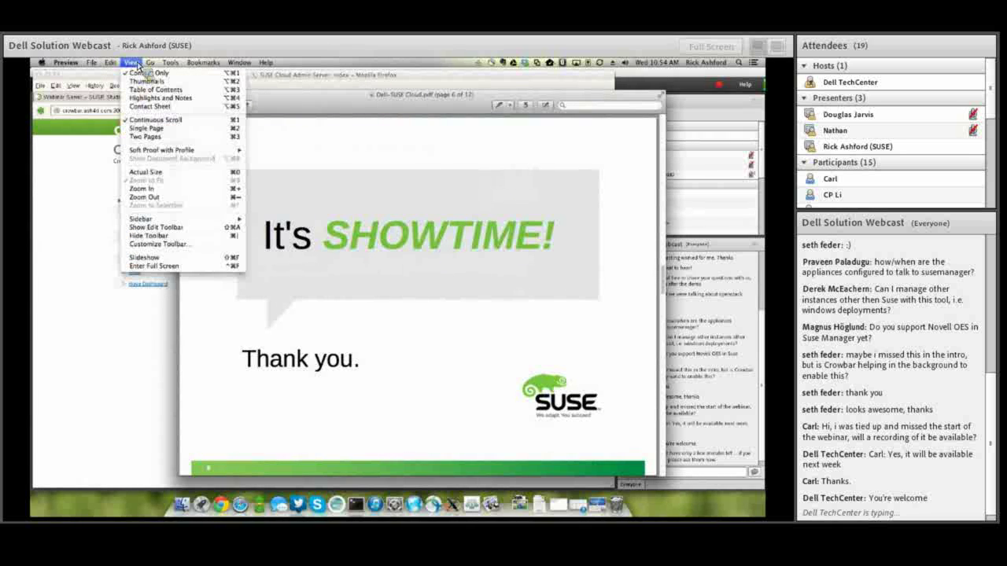
left_click(156, 261)
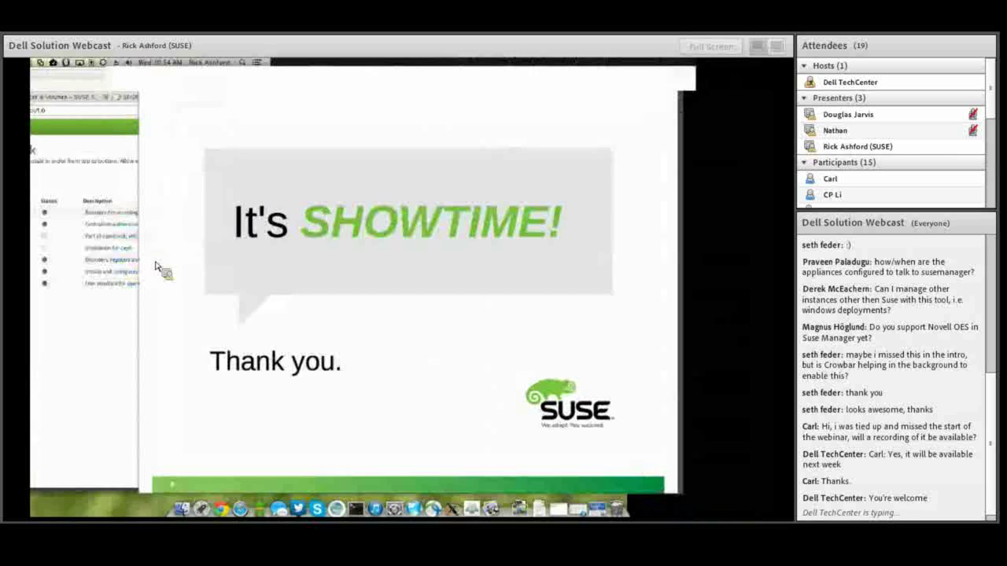